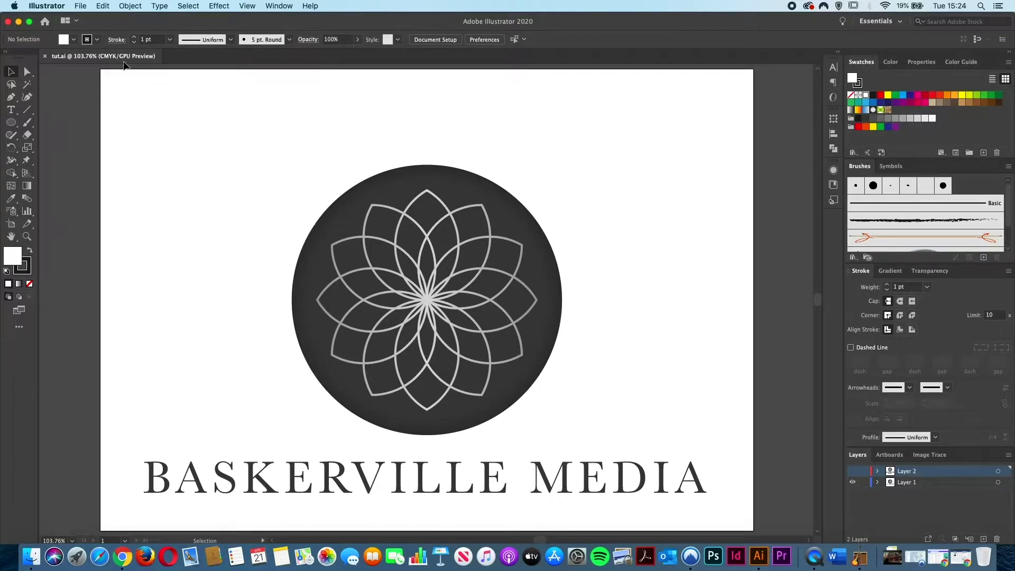
# Step: Create a new A4 landscape document, 297 × 210 mm, in millimetres with CMYK colour mode
pyautogui.click(82, 5)
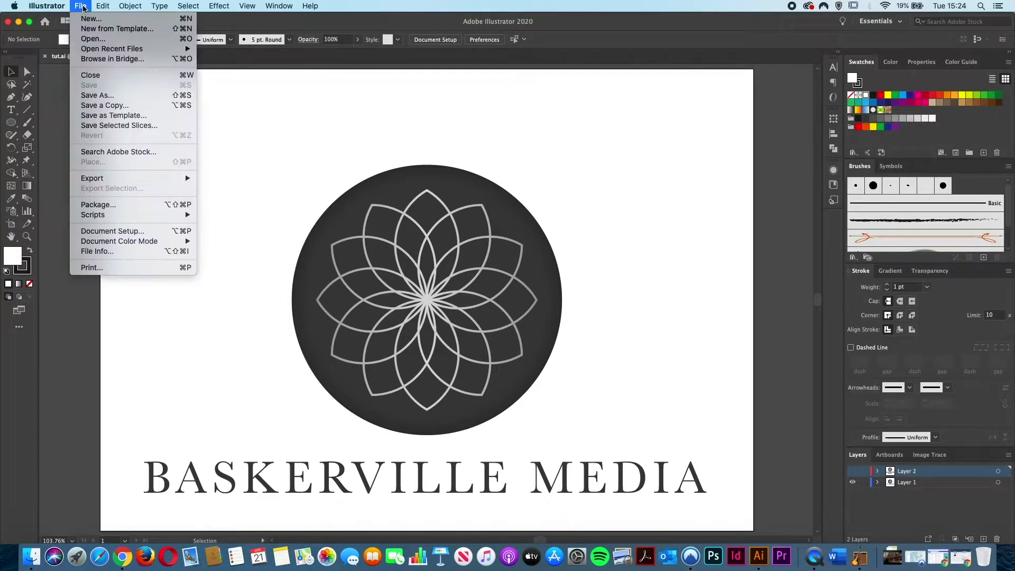
pyautogui.click(88, 20)
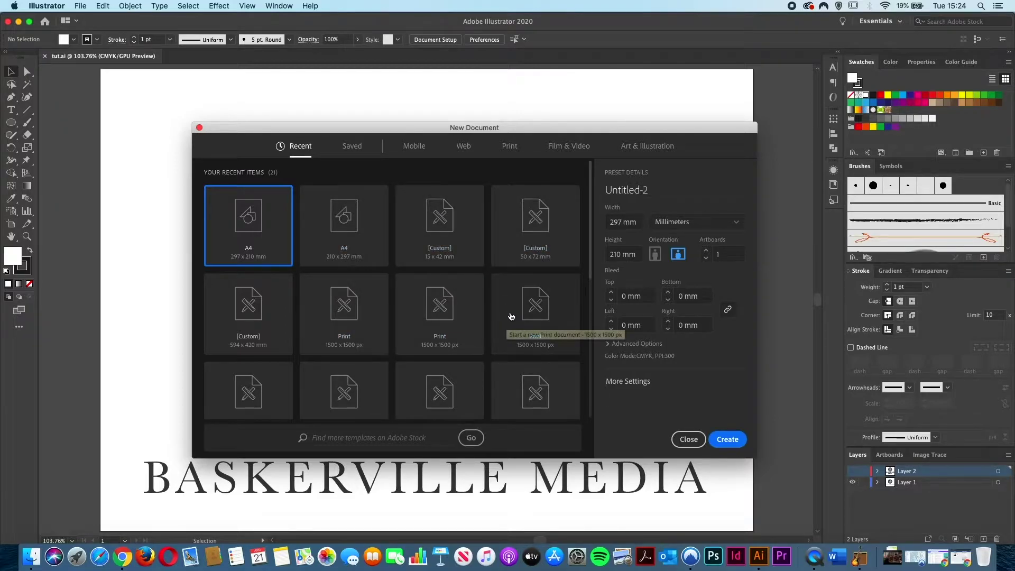
pyautogui.click(612, 225)
pyautogui.click(619, 251)
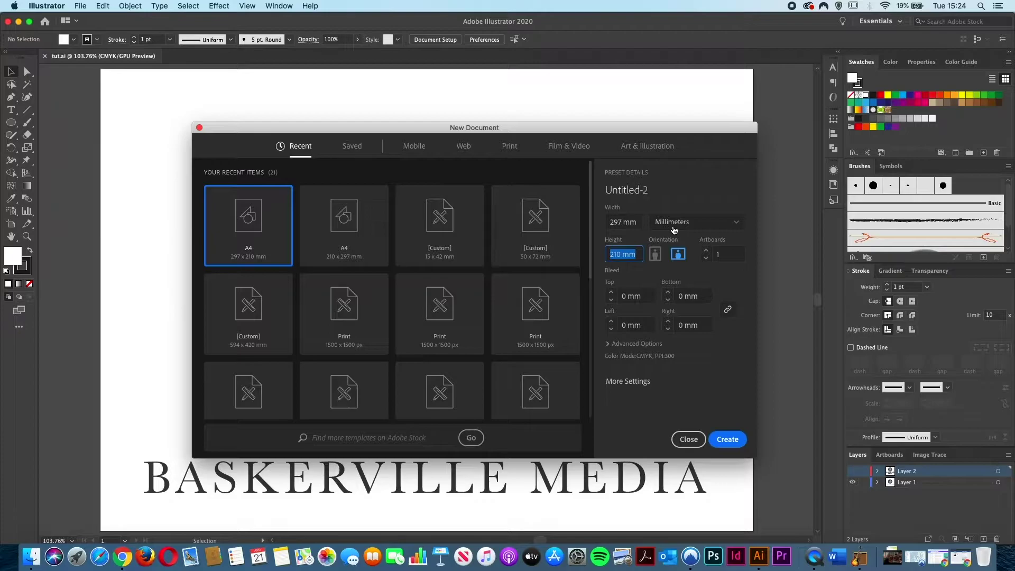
pyautogui.click(738, 225)
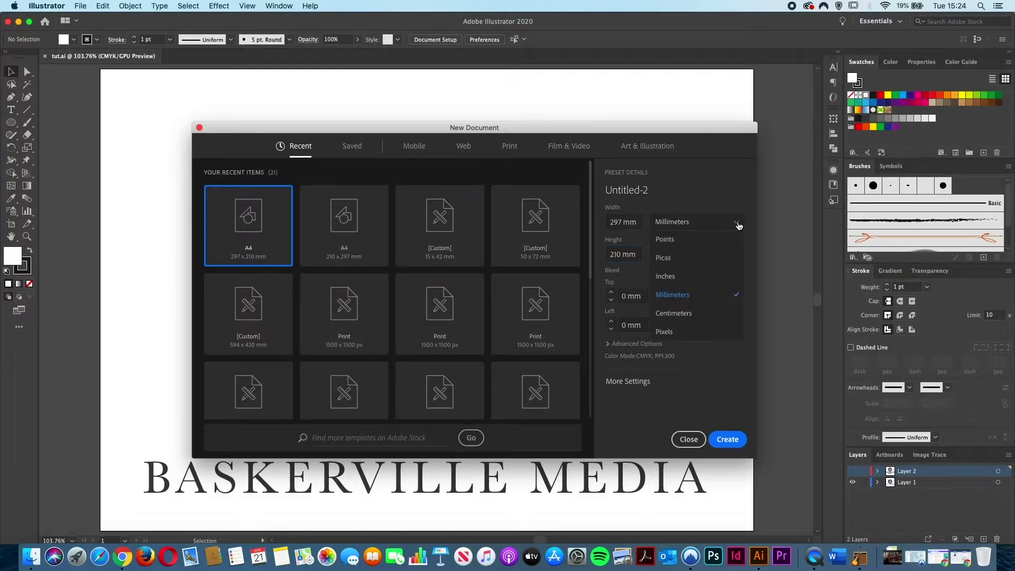
pyautogui.click(685, 299)
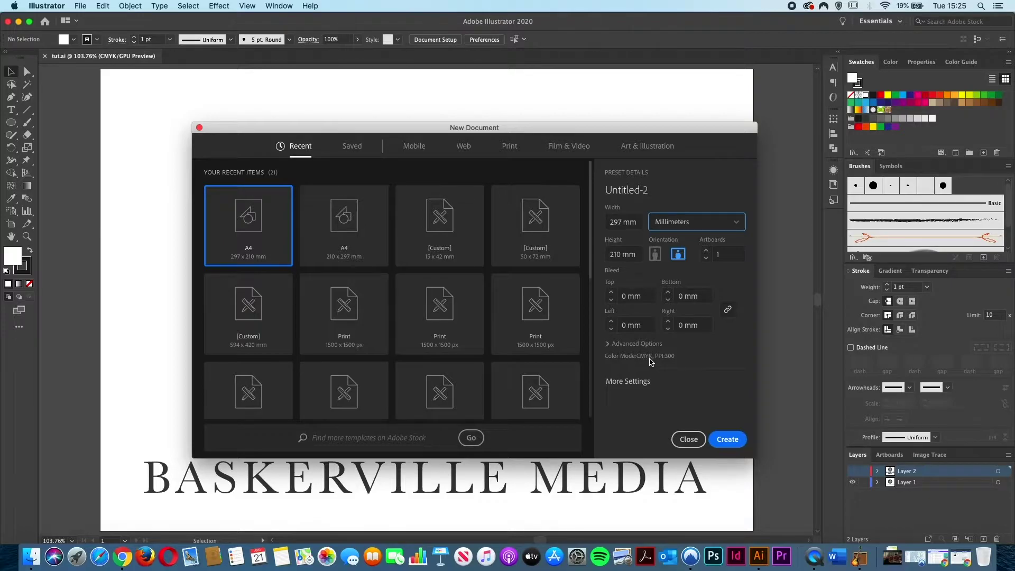
pyautogui.click(80, 8)
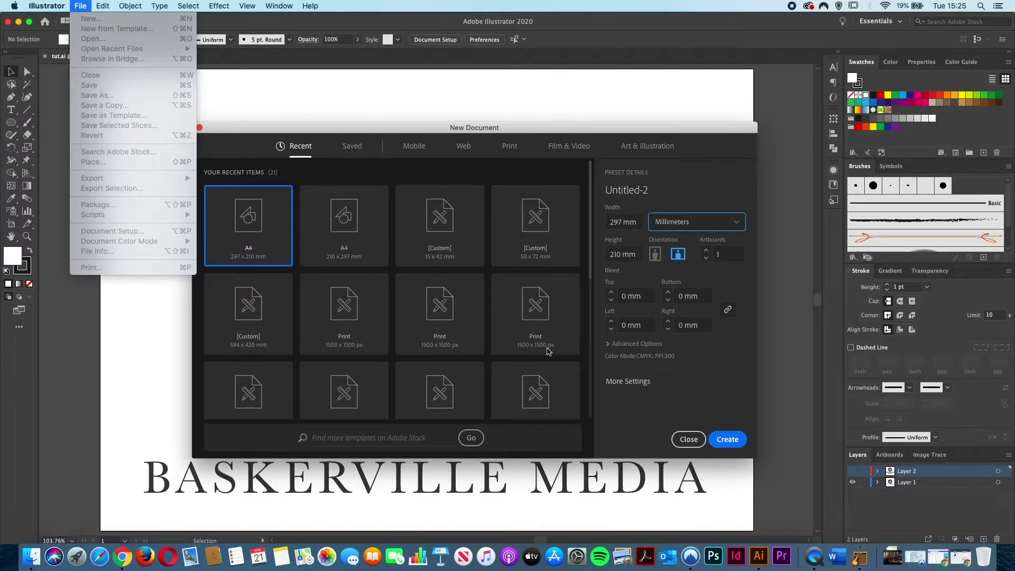
pyautogui.click(700, 362)
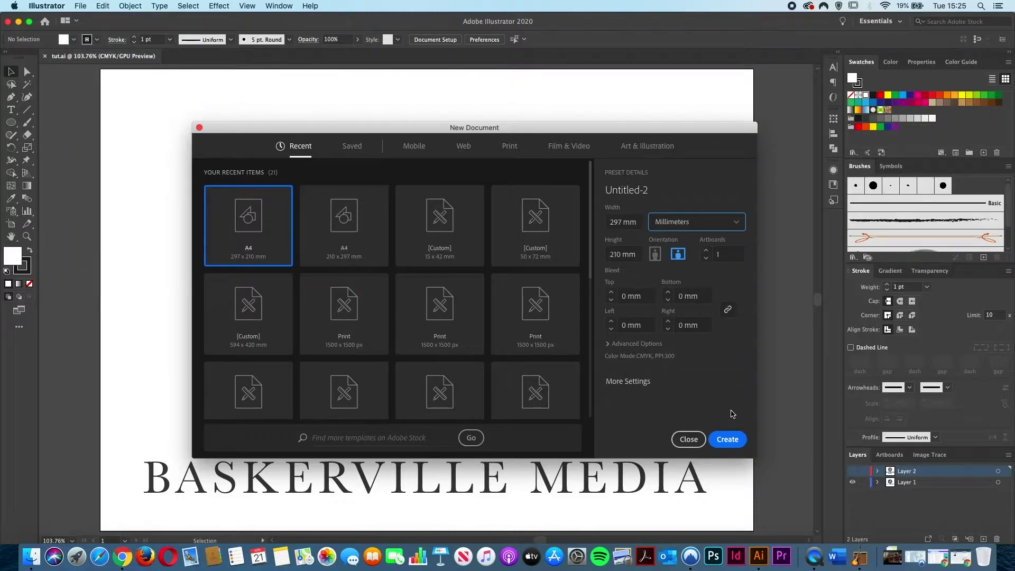
pyautogui.click(736, 440)
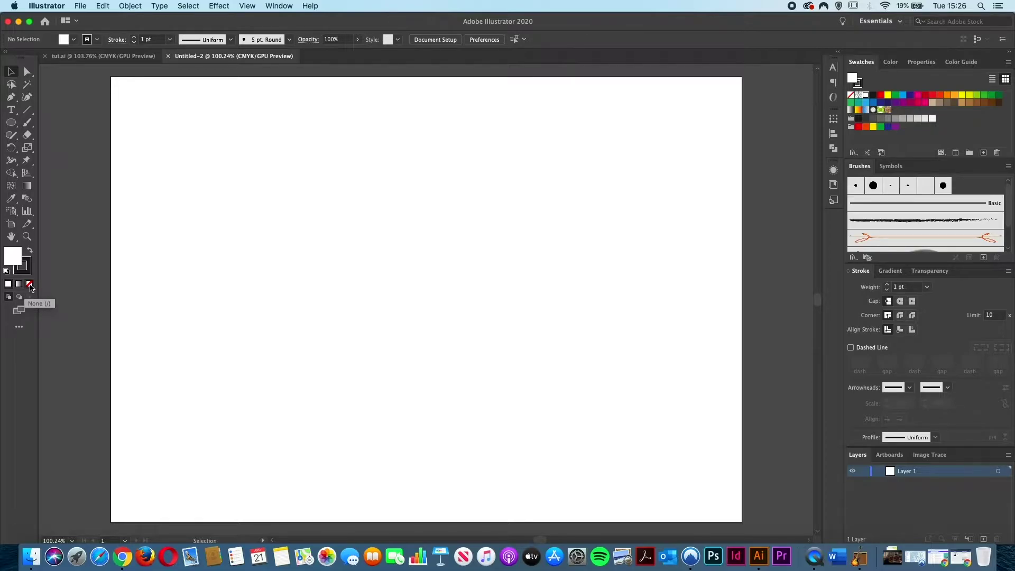
# Step: Set the fill to none, leave the stroke colour active, and choose the Ellipse tool
pyautogui.click(30, 285)
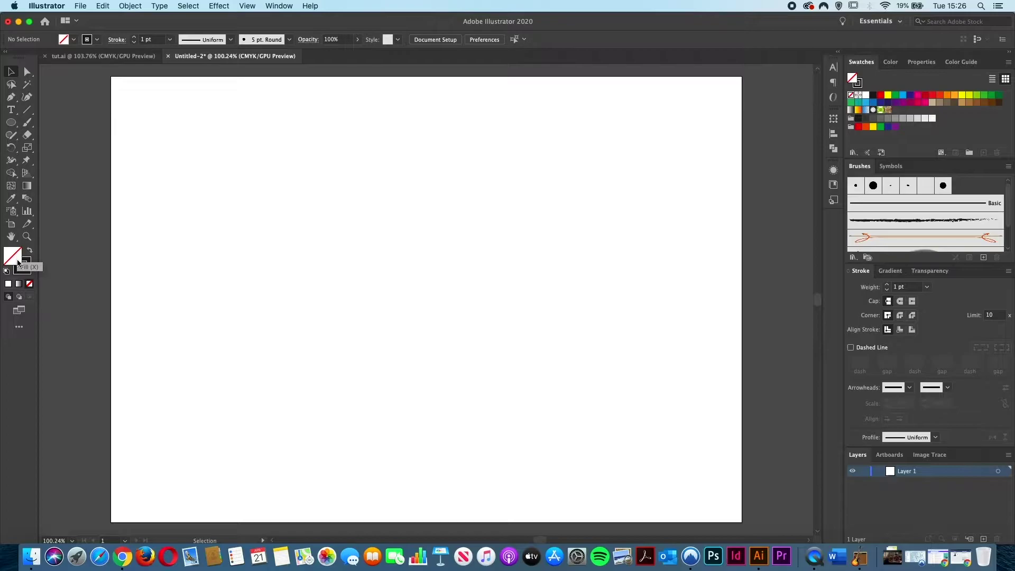
pyautogui.click(22, 266)
pyautogui.press('x')
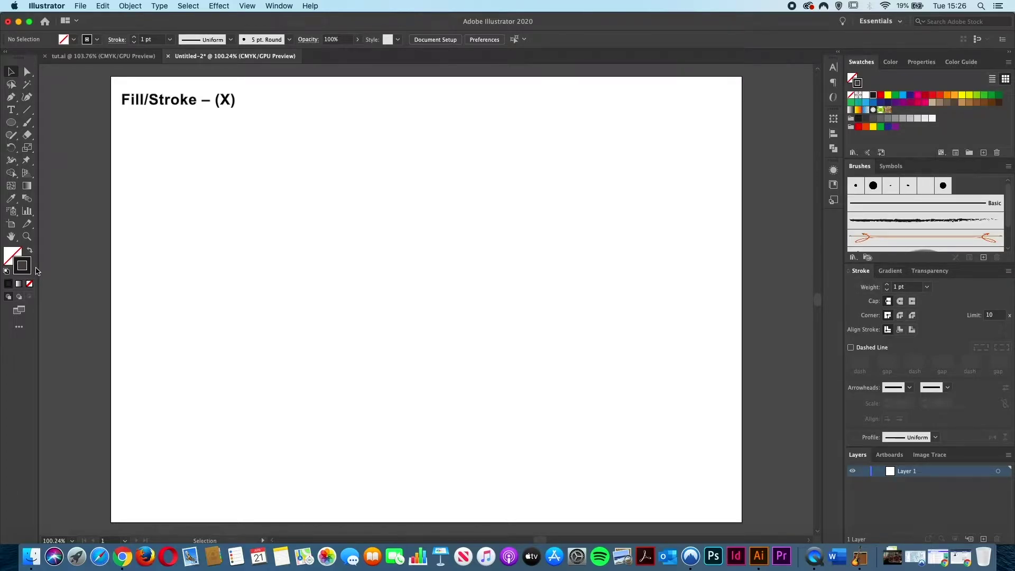
pyautogui.press('x')
pyautogui.press('x')
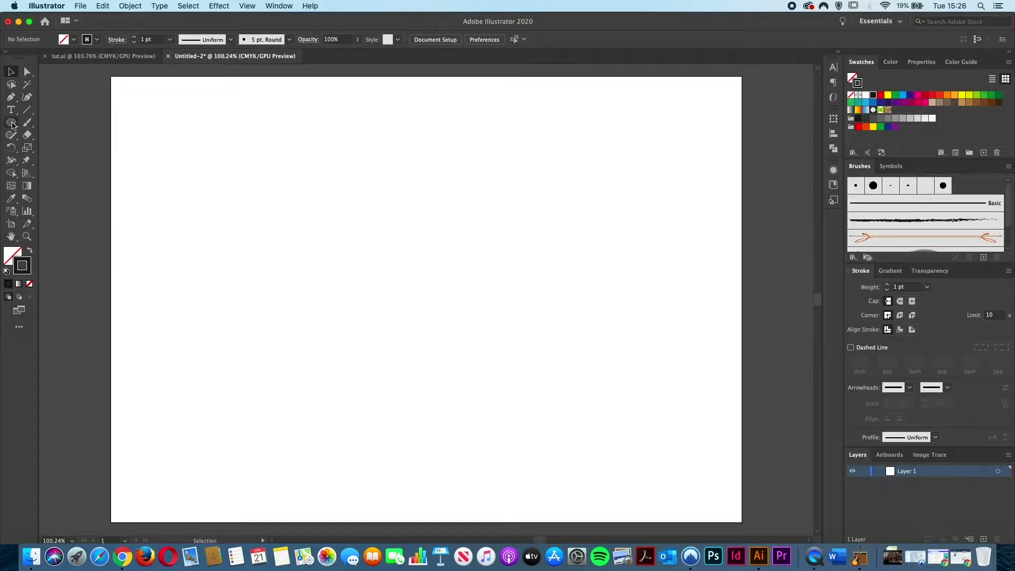
pyautogui.click(13, 125)
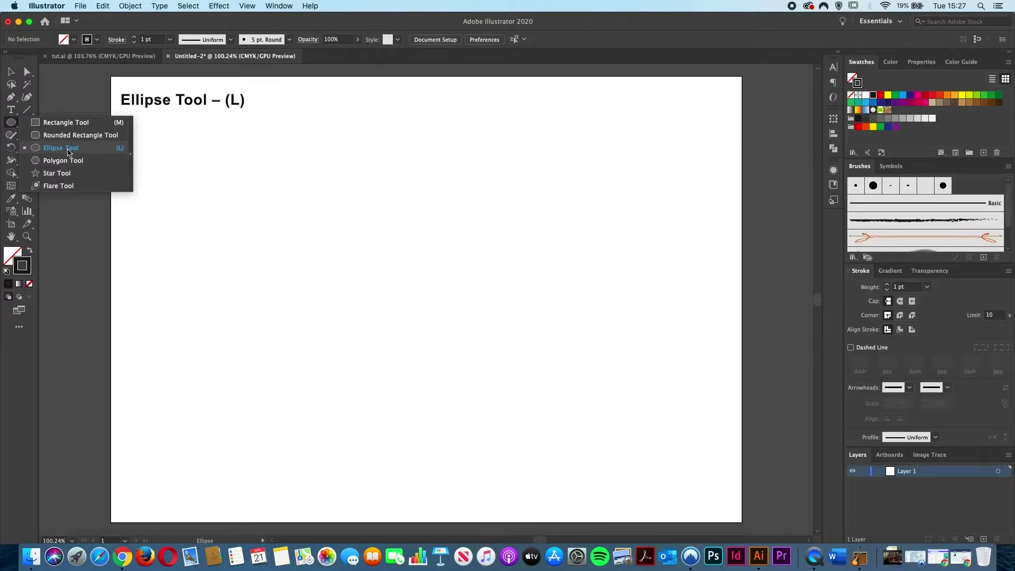
pyautogui.click(68, 150)
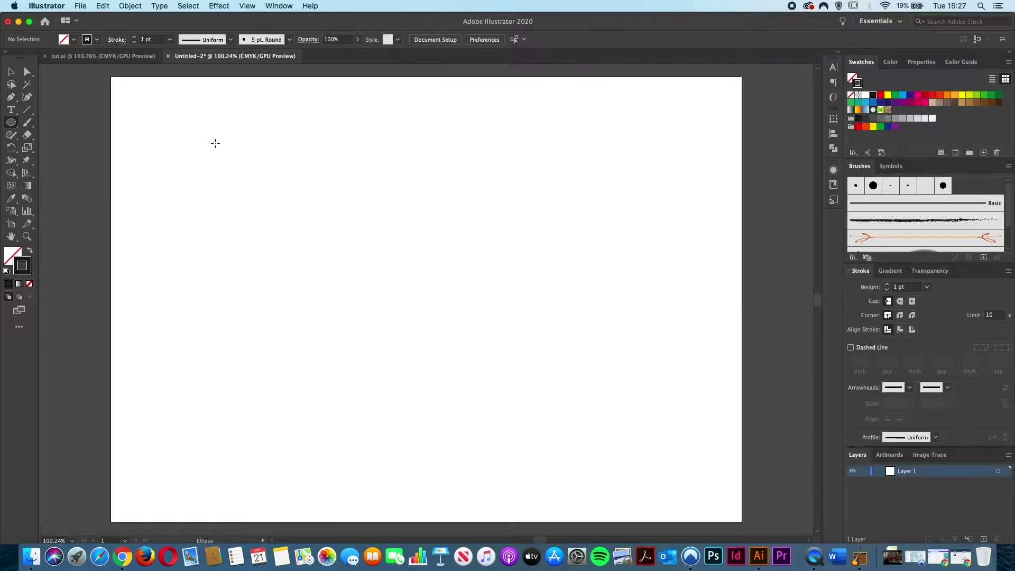
pyautogui.moveTo(215, 142); pyautogui.dragTo(508, 388)
pyautogui.press('BackSpace')
pyautogui.press('shift')
pyautogui.moveTo(285, 158)
pyautogui.mouseDown()
pyautogui.moveTo(467, 378)
pyautogui.moveTo(356, 236)
pyautogui.moveTo(527, 412)
pyautogui.moveTo(439, 296)
pyautogui.moveTo(514, 399)
pyautogui.moveTo(458, 317)
pyautogui.moveTo(523, 396)
pyautogui.moveTo(502, 377)
pyautogui.moveTo(486, 327)
pyautogui.moveTo(522, 385)
pyautogui.moveTo(469, 324)
pyautogui.moveTo(489, 351)
pyautogui.mouseUp()
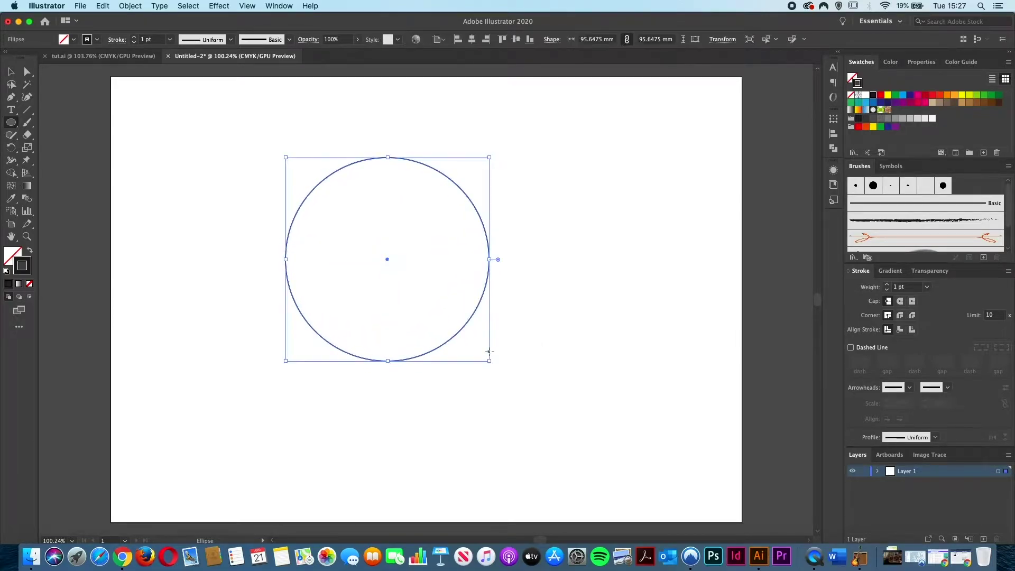
pyautogui.click(244, 5)
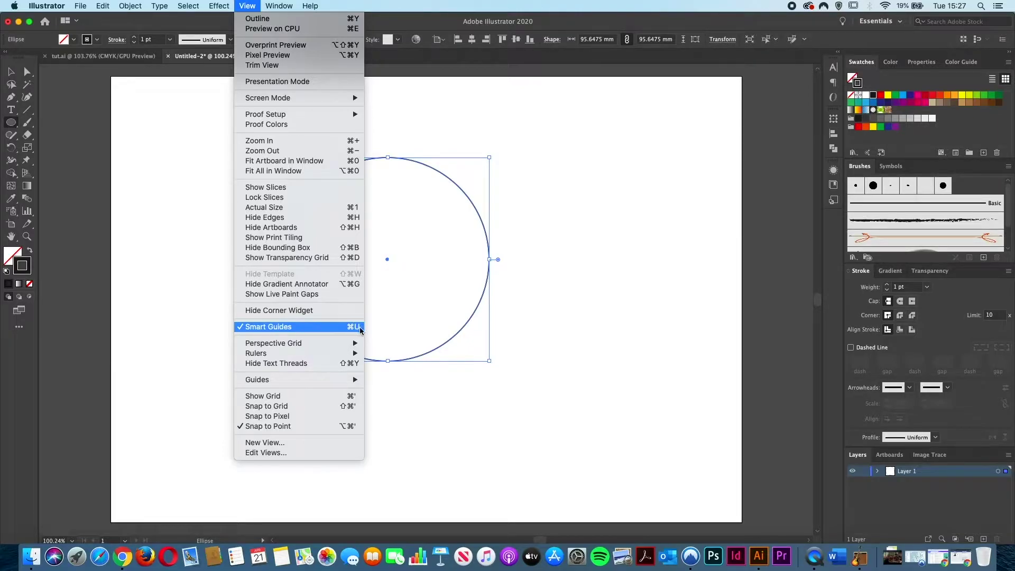
pyautogui.click(446, 389)
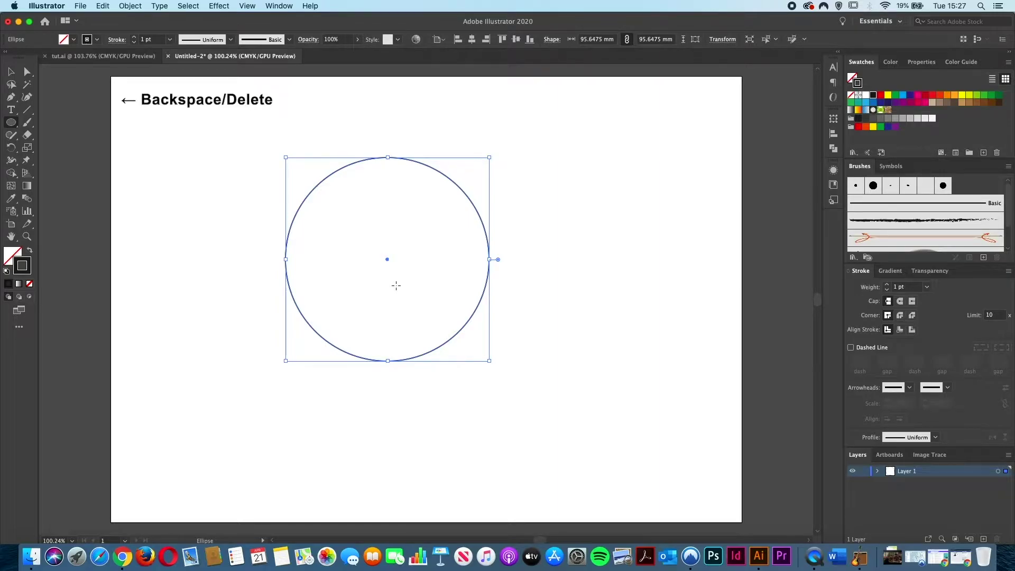
pyautogui.press('BackSpace')
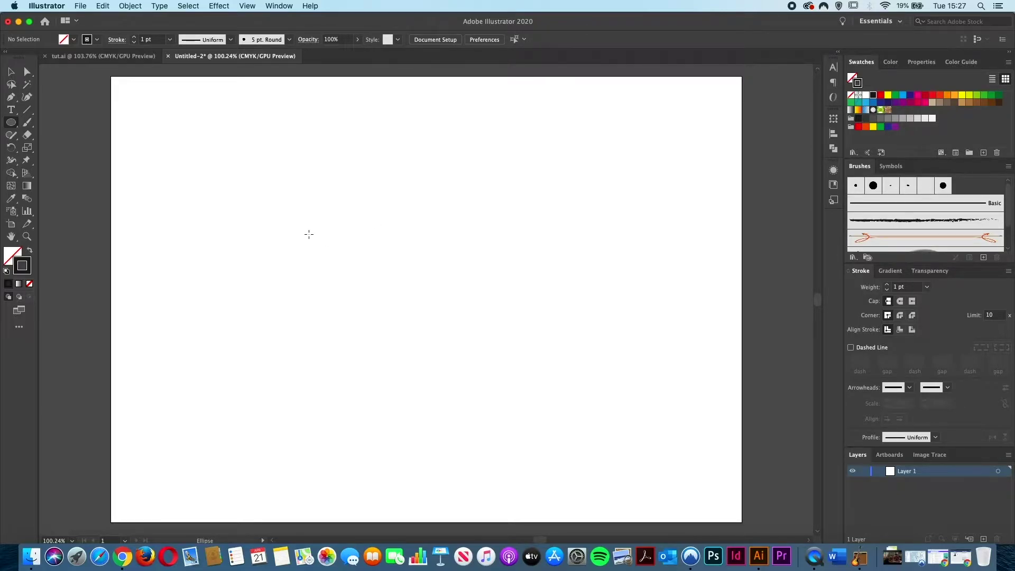
# Step: Create a circle 200 px wide with the Ellipse tool, keeping the width and height proportions linked
pyautogui.click(275, 227)
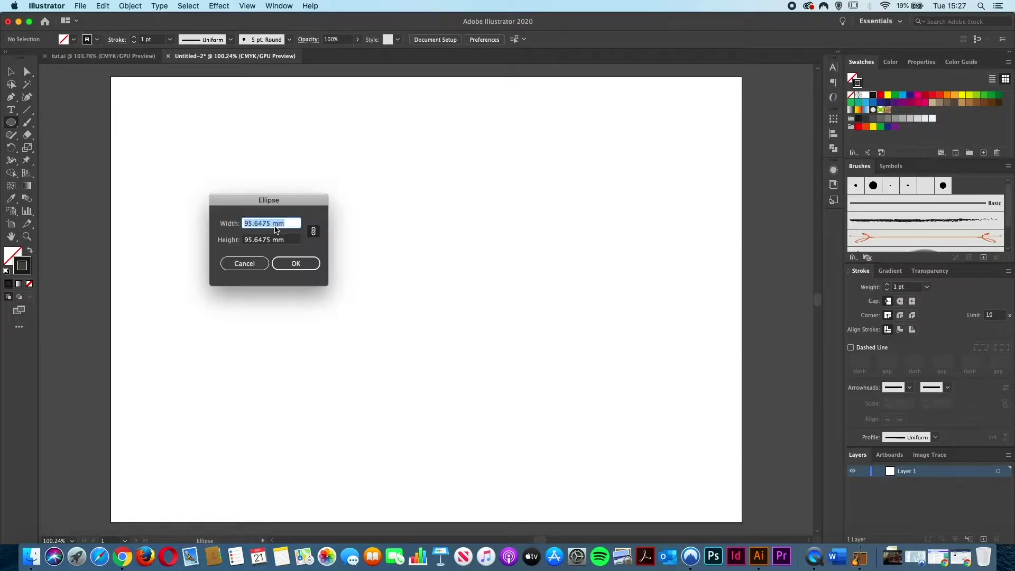
pyautogui.moveTo(273, 203); pyautogui.dragTo(259, 200)
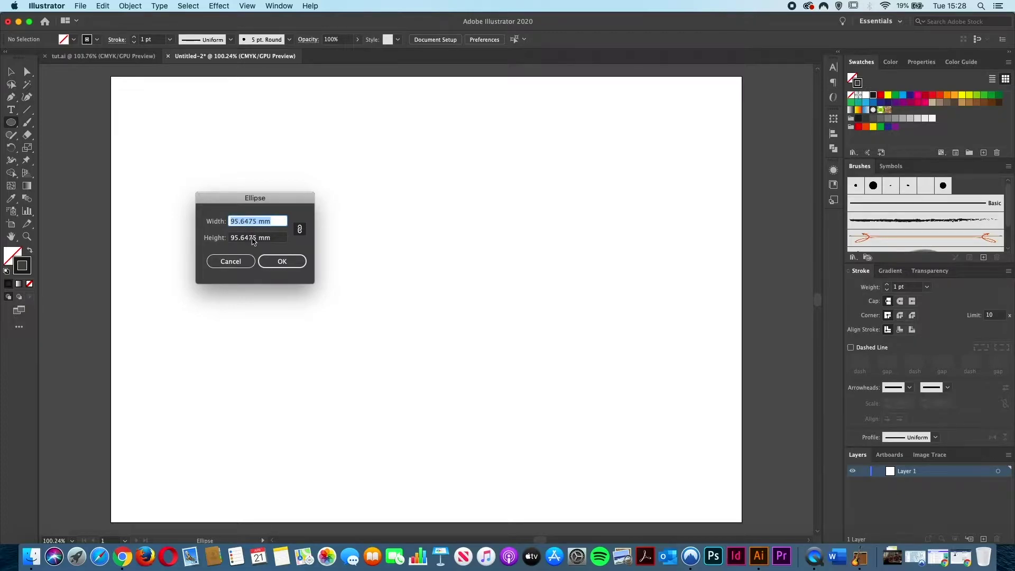
pyautogui.click(300, 229)
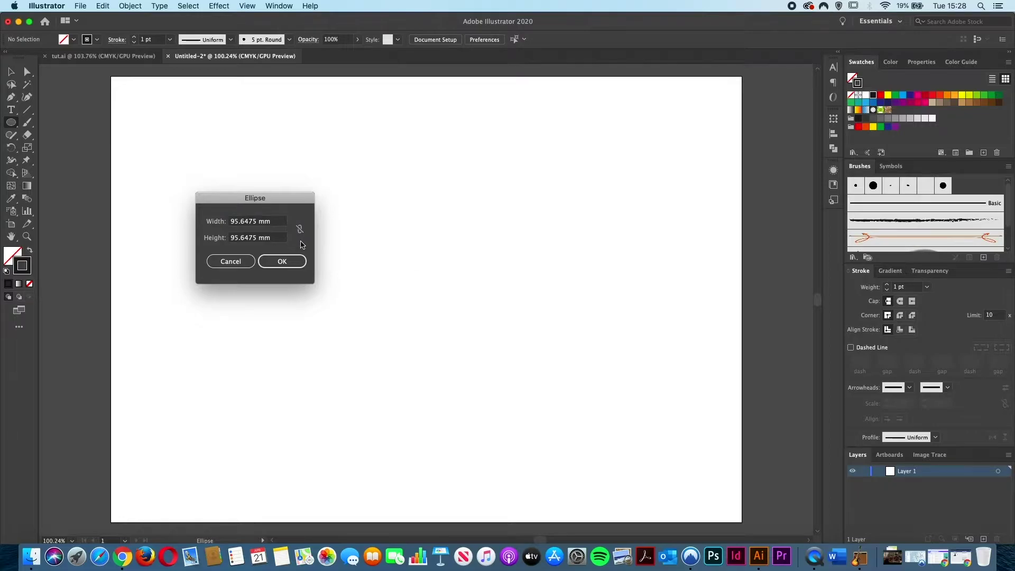
pyautogui.click(300, 233)
pyautogui.click(300, 232)
pyautogui.click(299, 232)
pyautogui.moveTo(275, 224); pyautogui.dragTo(227, 221)
pyautogui.write('200px')
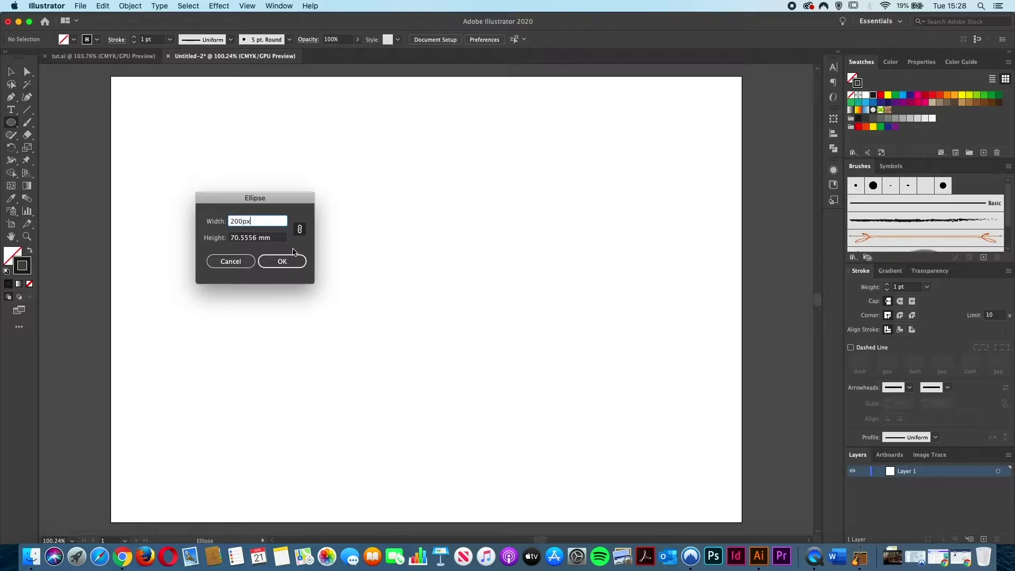
pyautogui.click(282, 262)
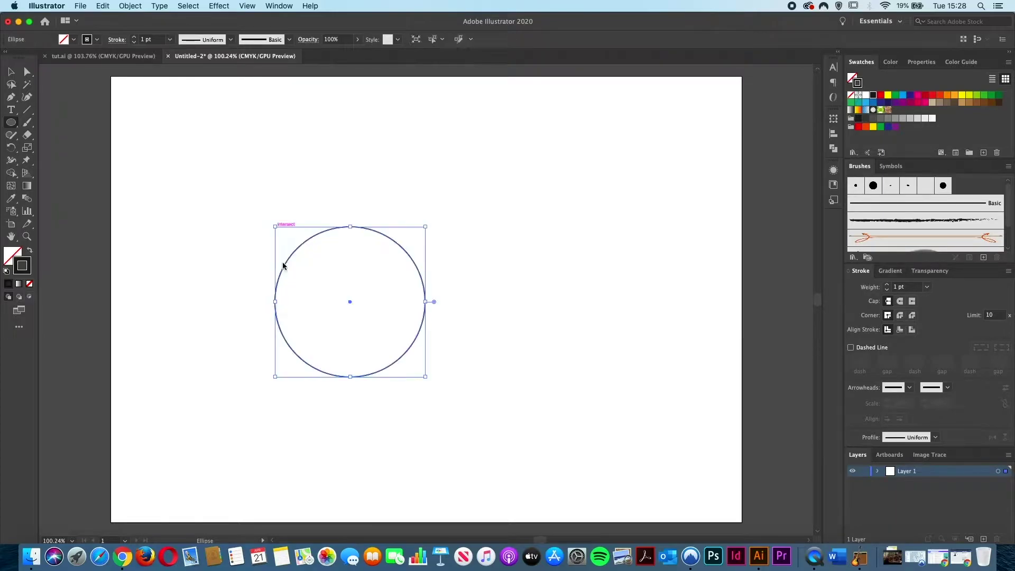
# Step: Move the circle to the artboard's left half and duplicate it horizontally, centring the copy on the original's right edge
pyautogui.moveTo(350, 304); pyautogui.dragTo(246, 261)
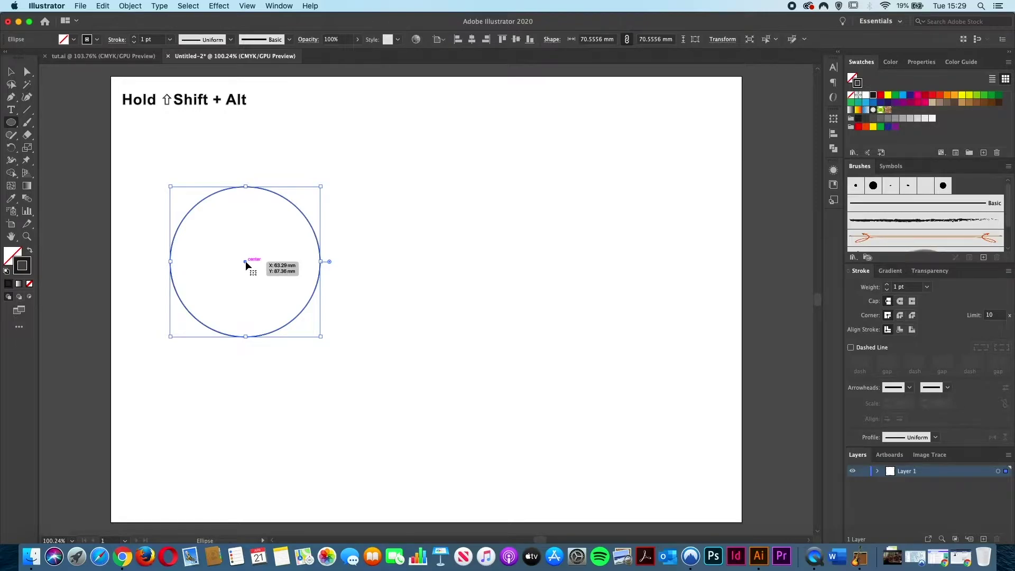
pyautogui.moveTo(245, 262); pyautogui.dragTo(321, 261)
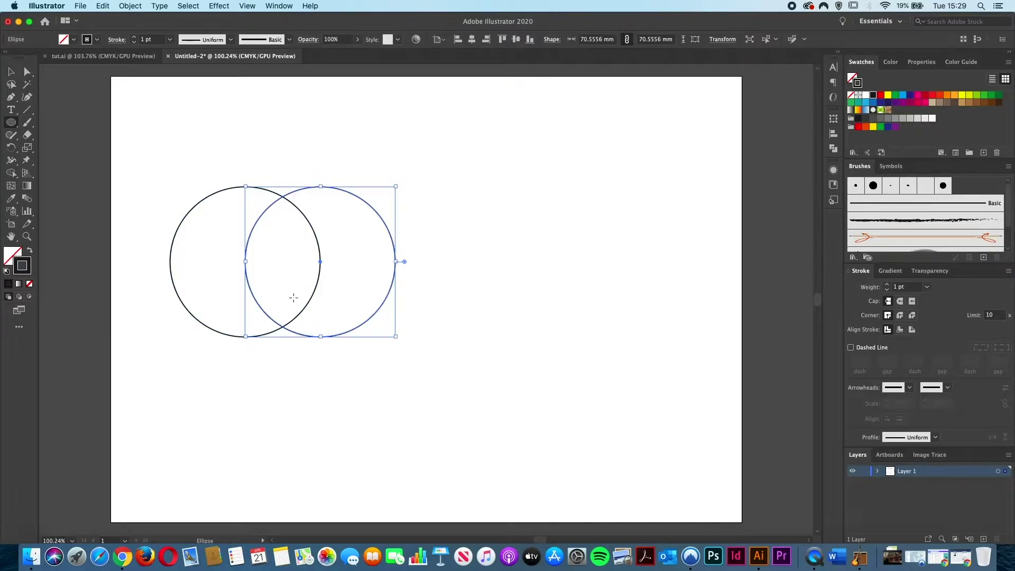
# Step: Remove the outer parts of both circles with Shape Builder, keeping the overlapping petal, and move it to about X 143 mm, Y 60 mm
pyautogui.click(12, 74)
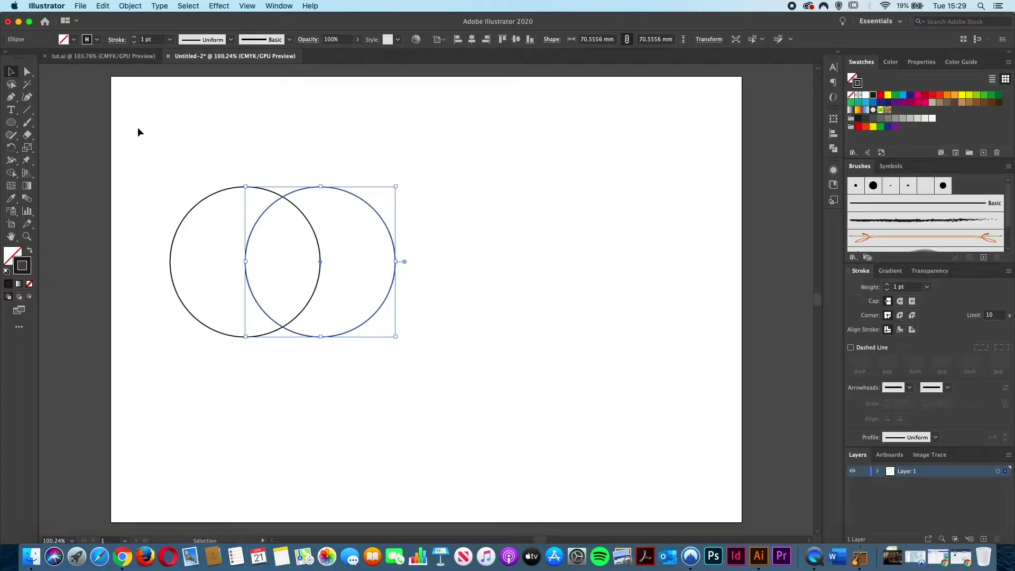
pyautogui.moveTo(138, 127); pyautogui.dragTo(474, 398)
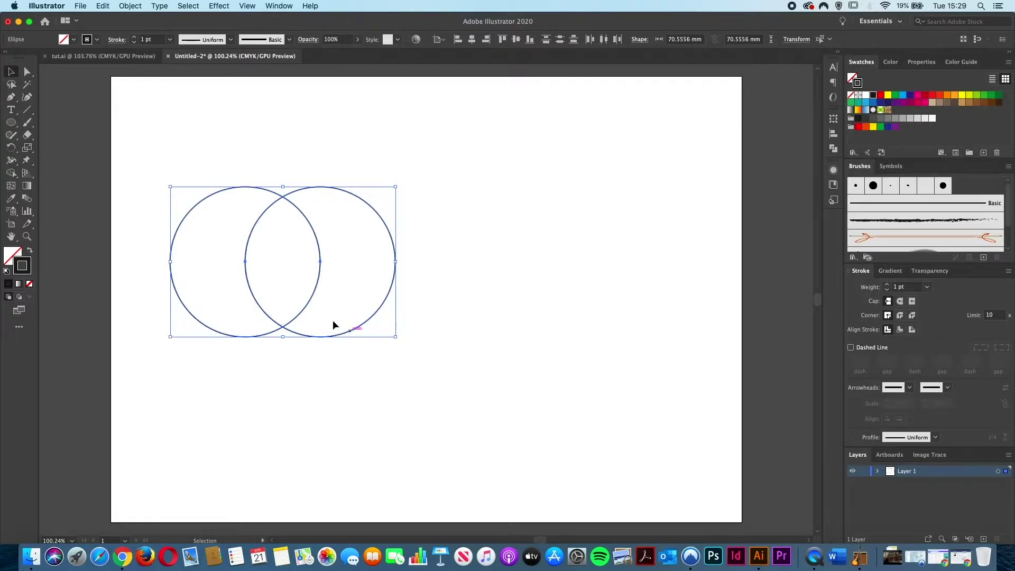
pyautogui.click(14, 176)
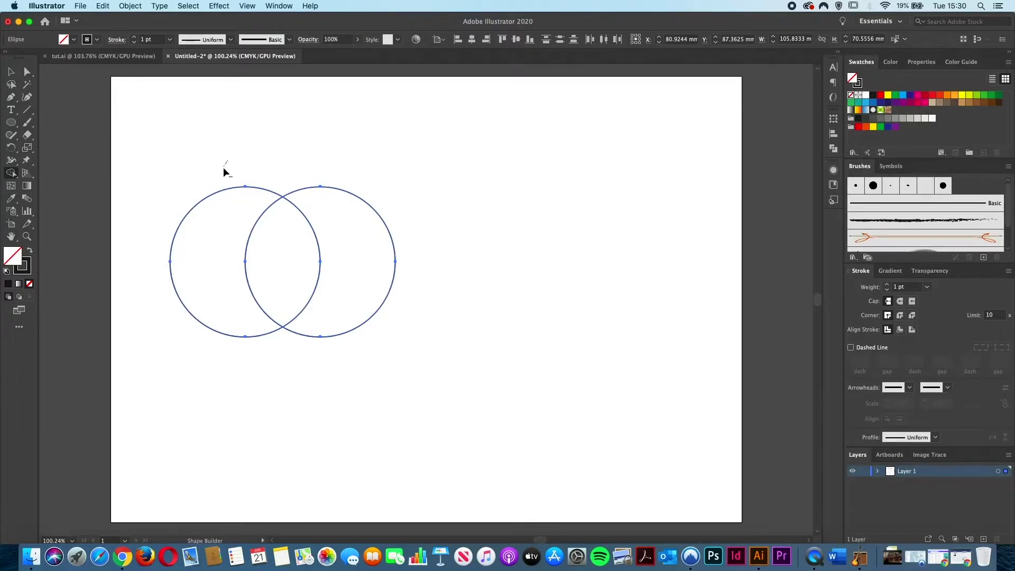
pyautogui.moveTo(214, 190)
pyautogui.mouseDown()
pyautogui.moveTo(199, 270)
pyautogui.moveTo(226, 322)
pyautogui.moveTo(306, 335)
pyautogui.moveTo(352, 274)
pyautogui.mouseUp()
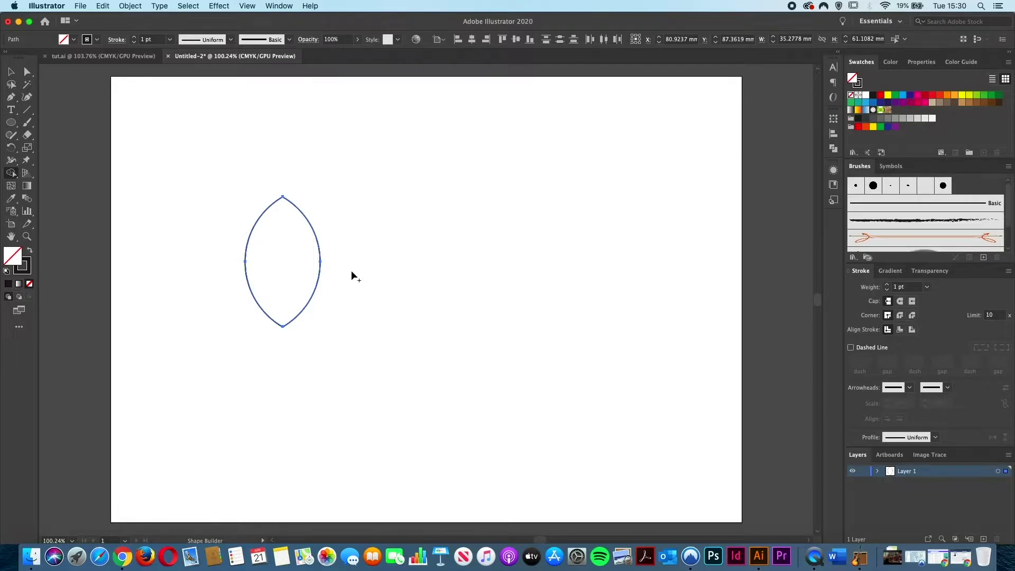
pyautogui.press('v')
pyautogui.moveTo(311, 222); pyautogui.dragTo(440, 162)
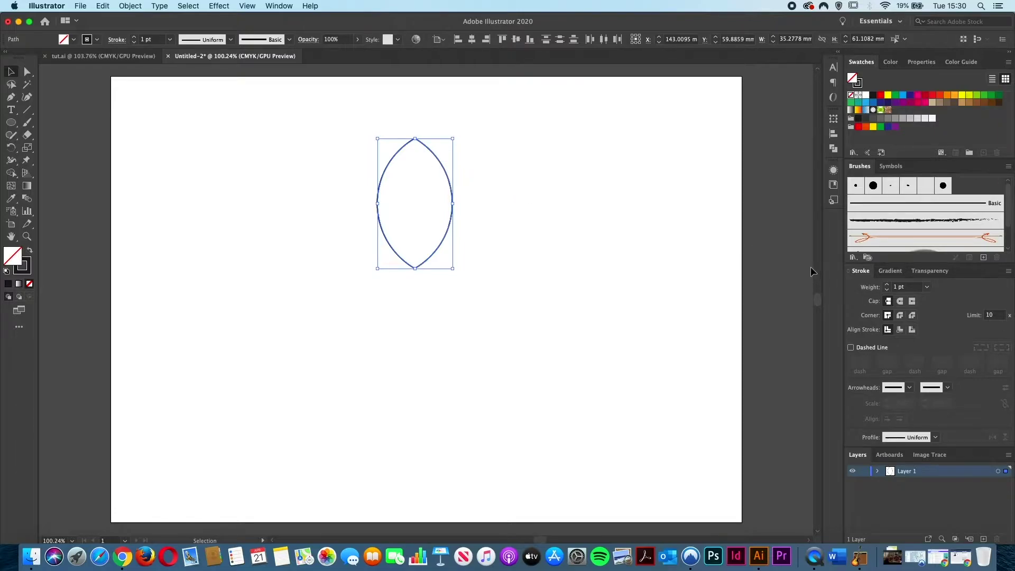
pyautogui.click(280, 6)
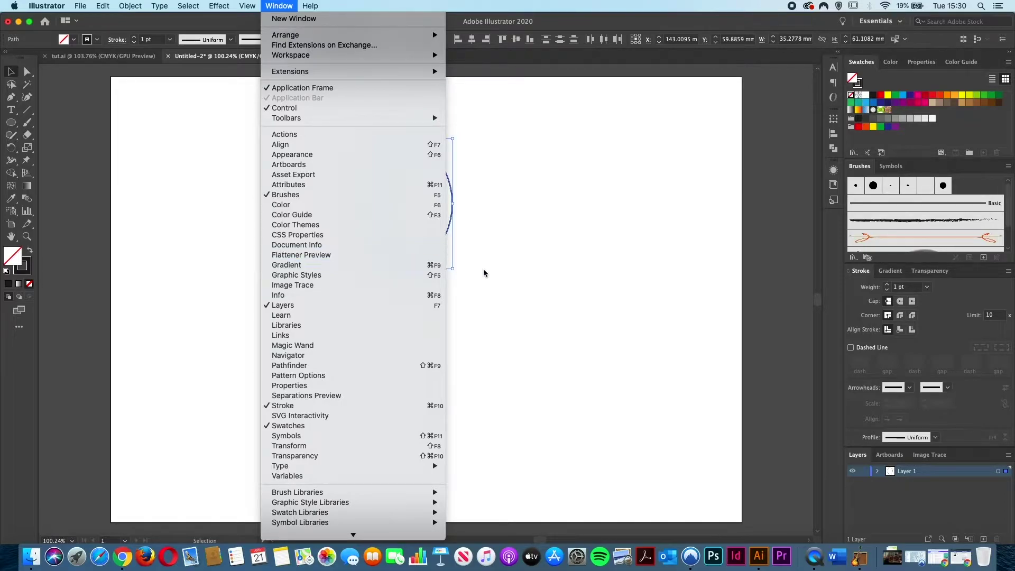
pyautogui.click(849, 317)
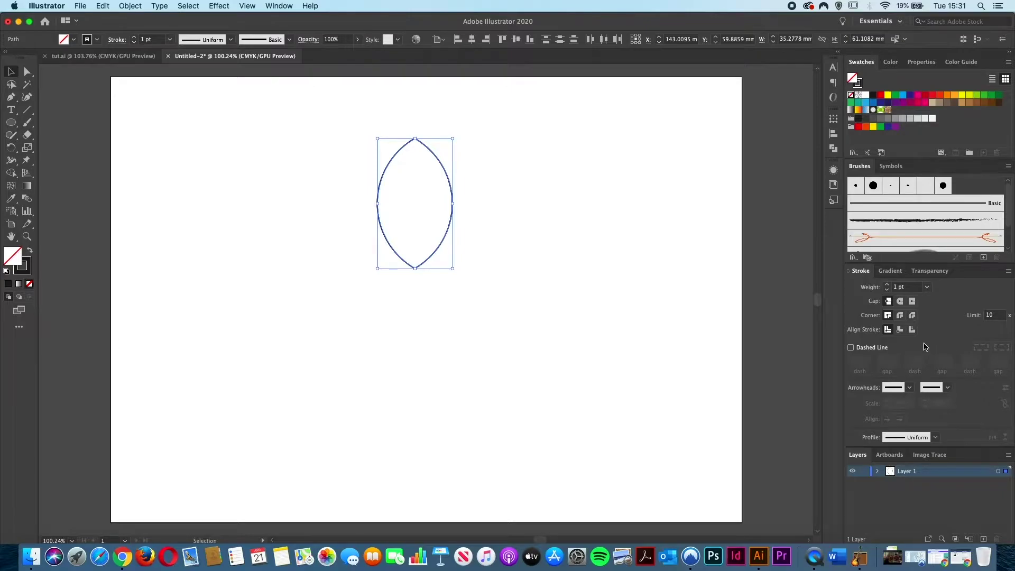
pyautogui.click(1008, 272)
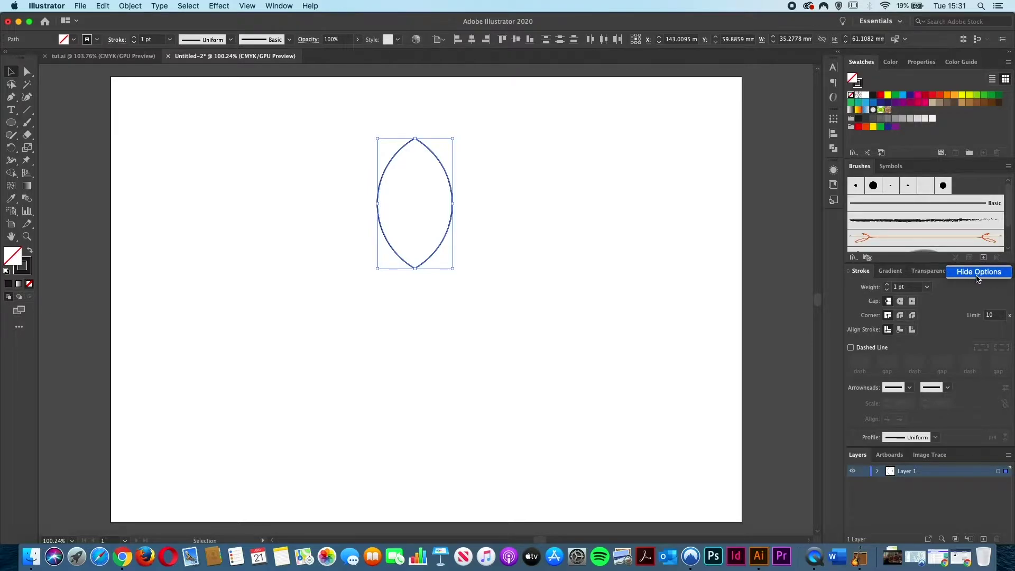
pyautogui.click(947, 324)
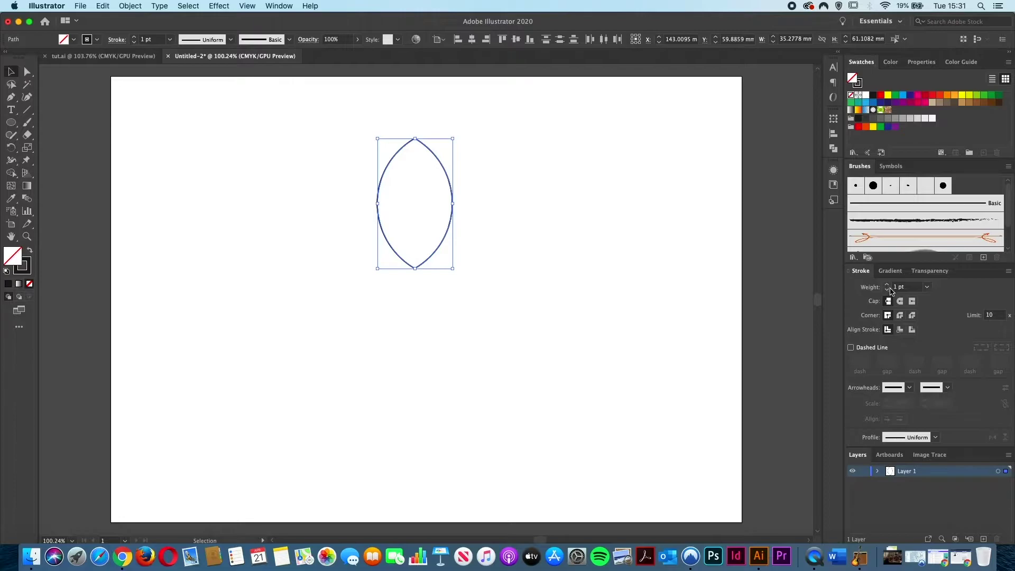
pyautogui.click(928, 288)
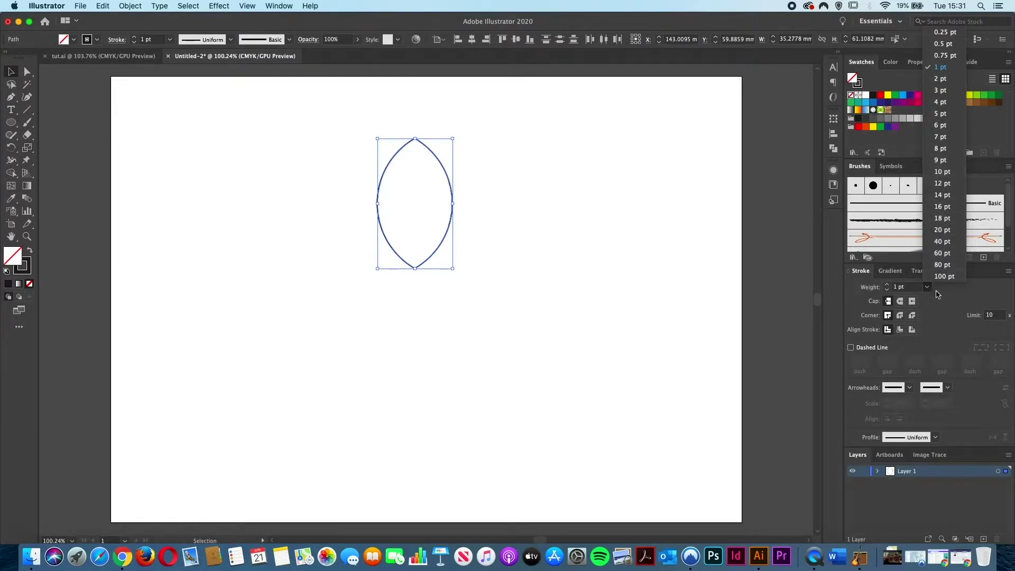
pyautogui.click(942, 307)
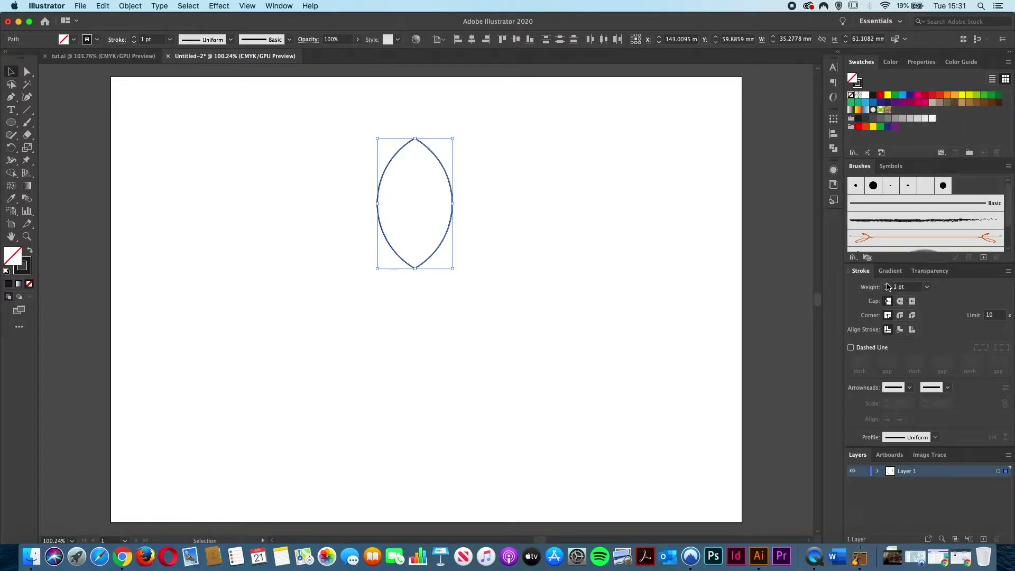
# Step: Set the petal's stroke weight to 3 pt and create a copy rotated 30° about its bottom anchor point
pyautogui.click(888, 286)
pyautogui.click(889, 285)
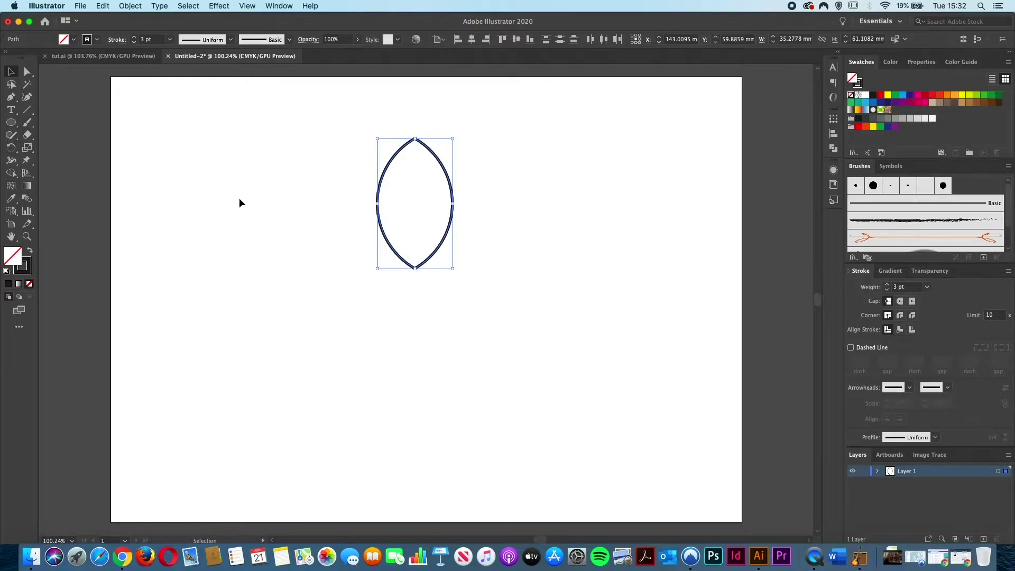
pyautogui.click(11, 151)
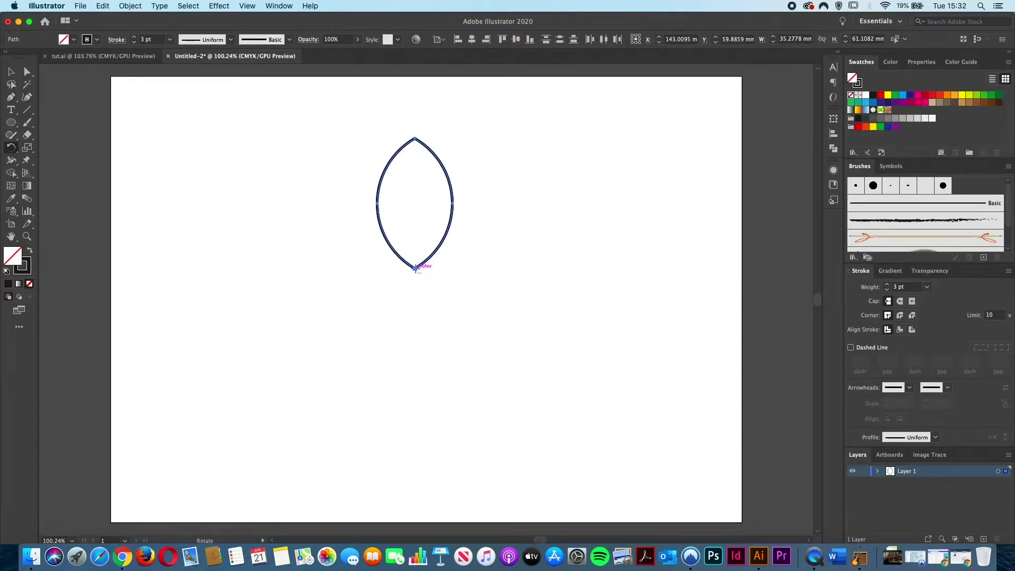
pyautogui.keyDown('alt'); pyautogui.click(415, 268); pyautogui.keyUp('alt')
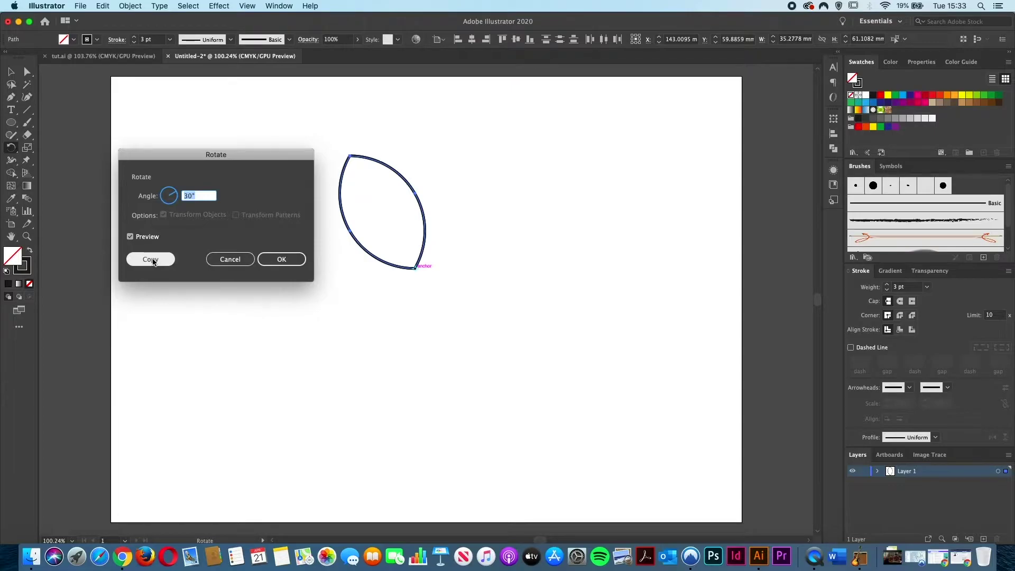
pyautogui.click(151, 259)
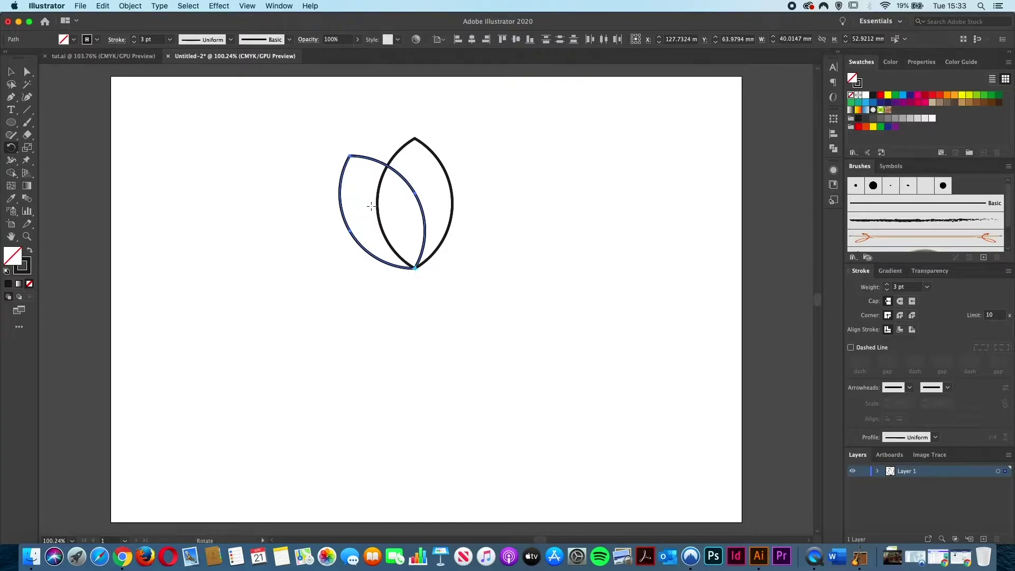
# Step: Repeat the 30° rotated copy around the same point until twelve petals form a full flower
pyautogui.press('super')
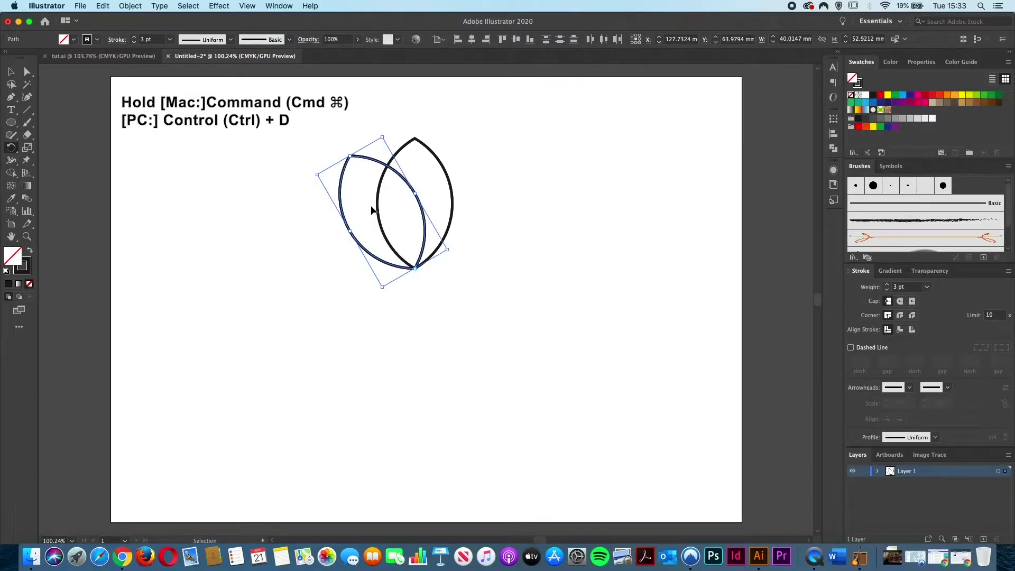
pyautogui.press('super+d')
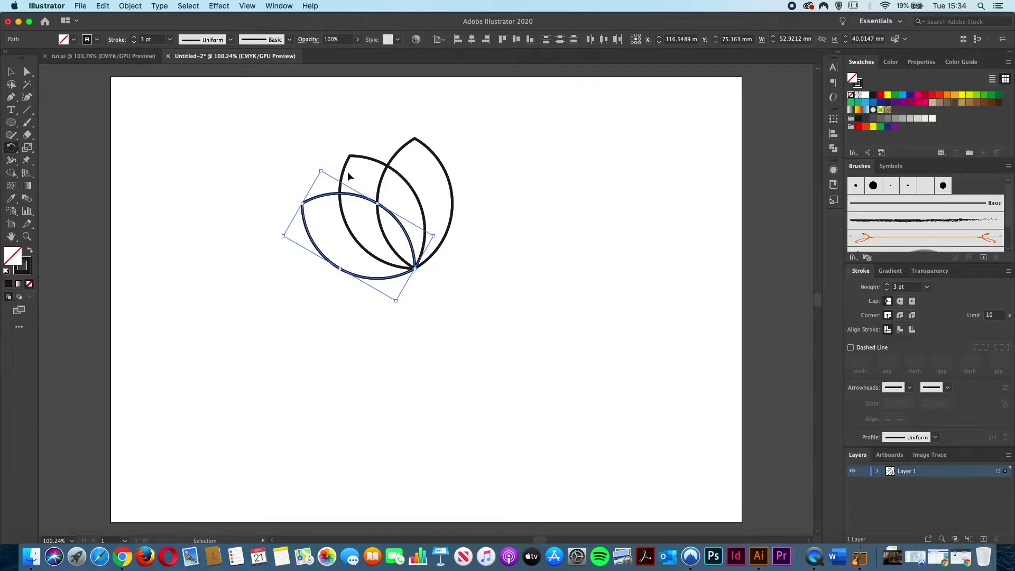
pyautogui.hotkey('ctrl', 'd')
pyautogui.hotkey('ctrl', 'd')
pyautogui.hotkey('ctrl', 'd')
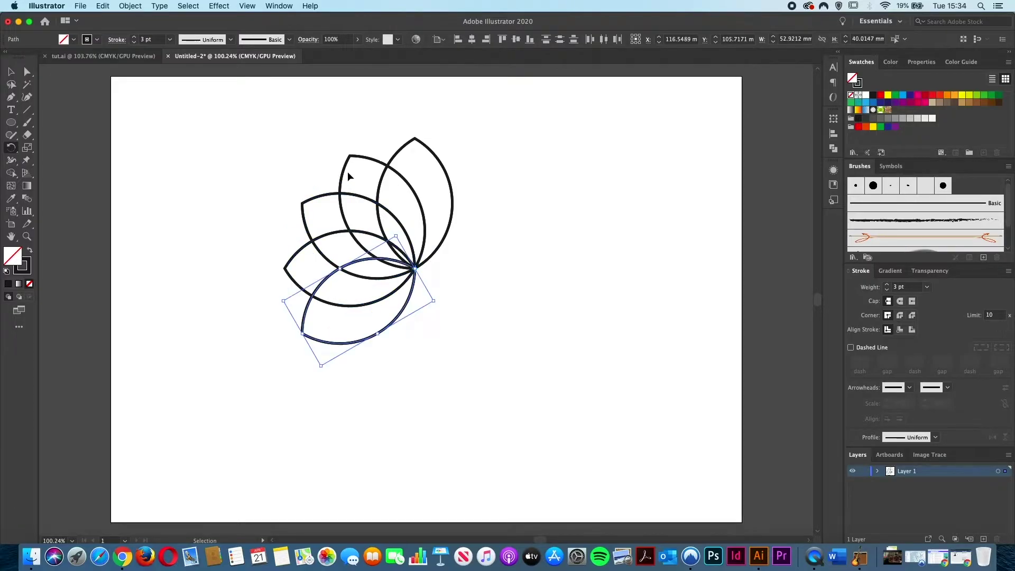
pyautogui.hotkey('ctrl', 'd')
pyautogui.hotkey('ctrl', 'd')
pyautogui.hotkey('ctrl', 'd')
pyautogui.hotkey('ctrl', 'd')
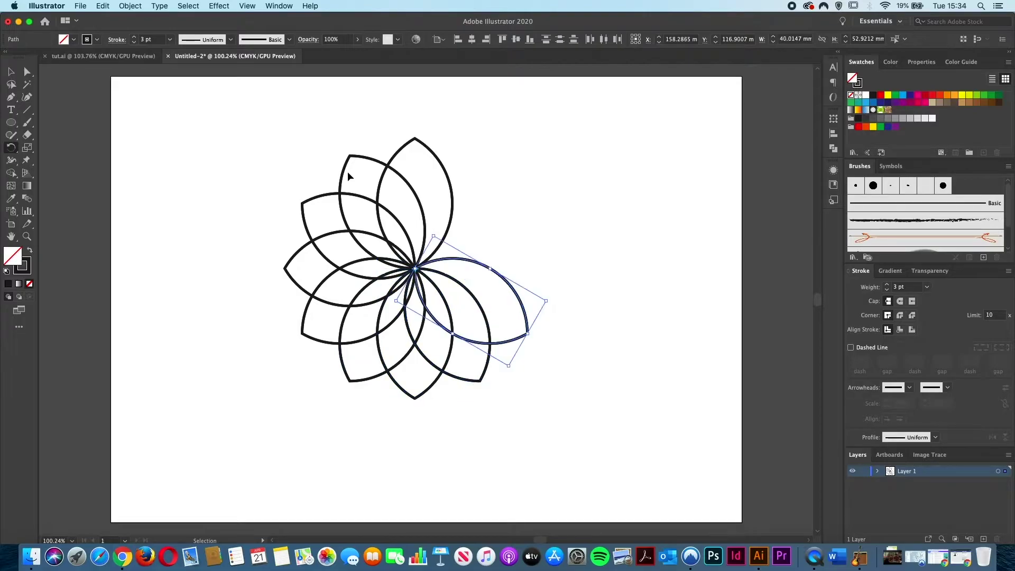
pyautogui.hotkey('ctrl', 'd')
pyautogui.hotkey('ctrl', 'd')
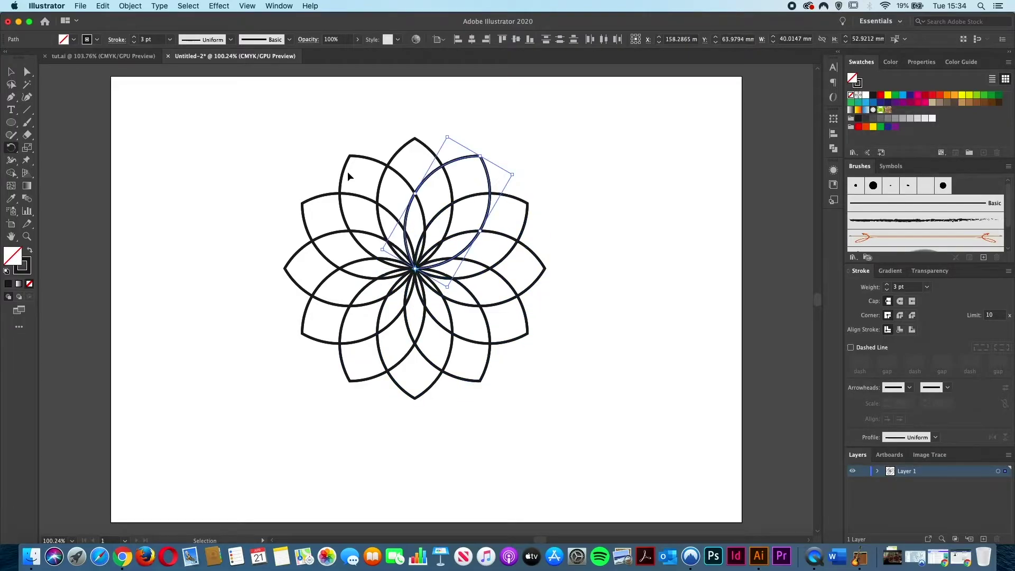
# Step: Select all the petals and convert their strokes to filled shapes with Outline Stroke
pyautogui.press('r')
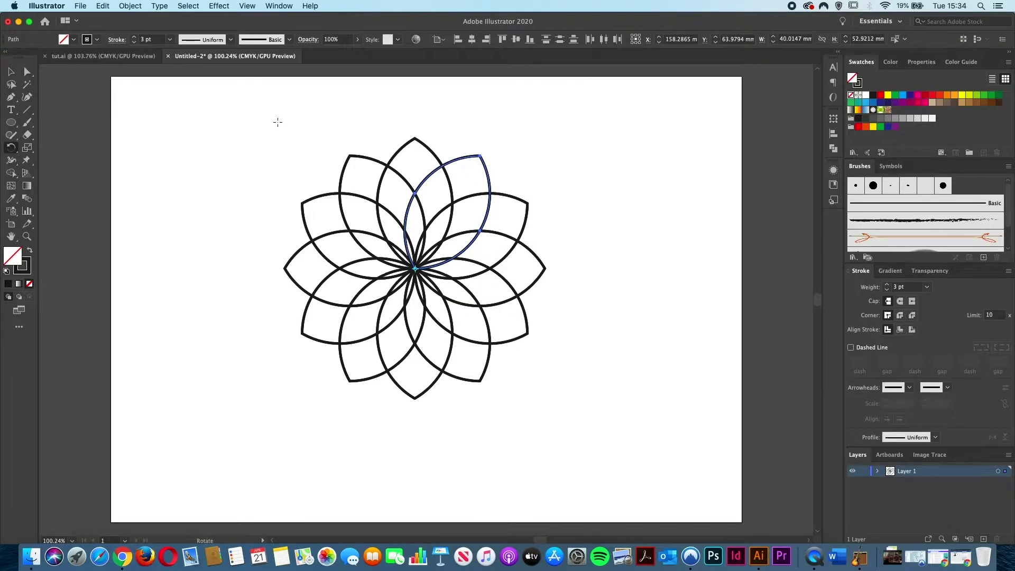
pyautogui.press('super')
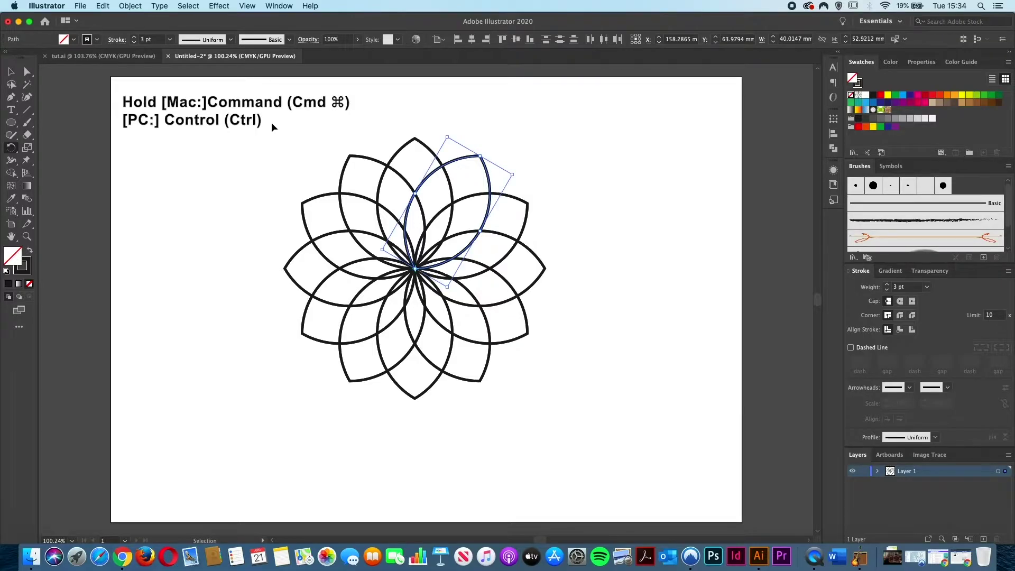
pyautogui.moveTo(271, 122); pyautogui.dragTo(591, 430)
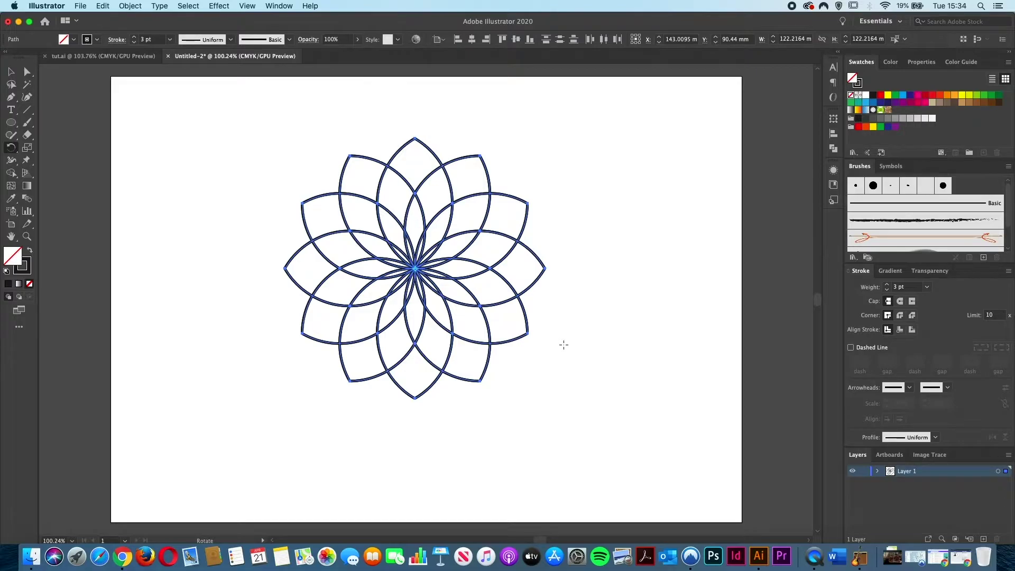
pyautogui.click(136, 8)
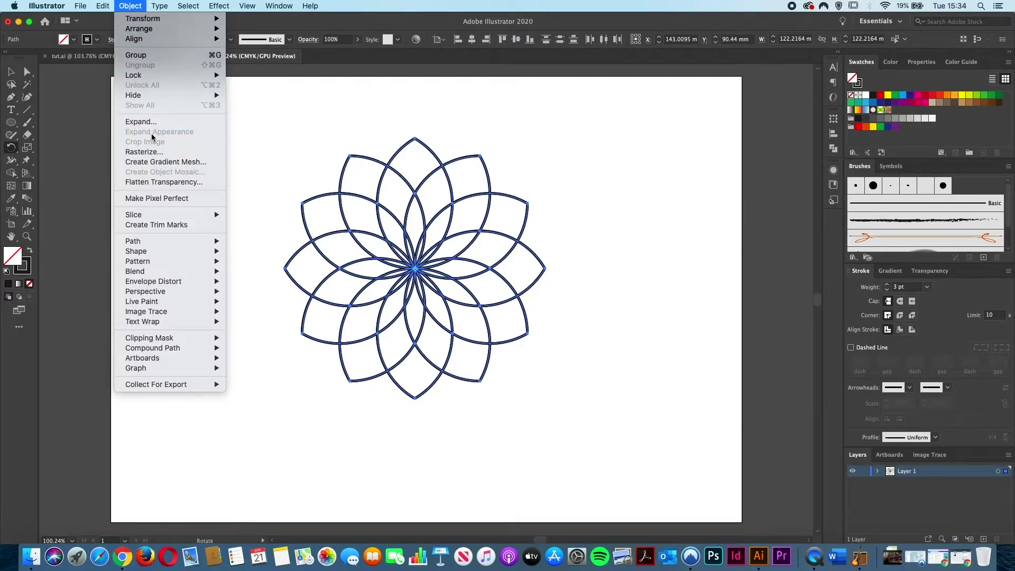
pyautogui.moveTo(152, 241)
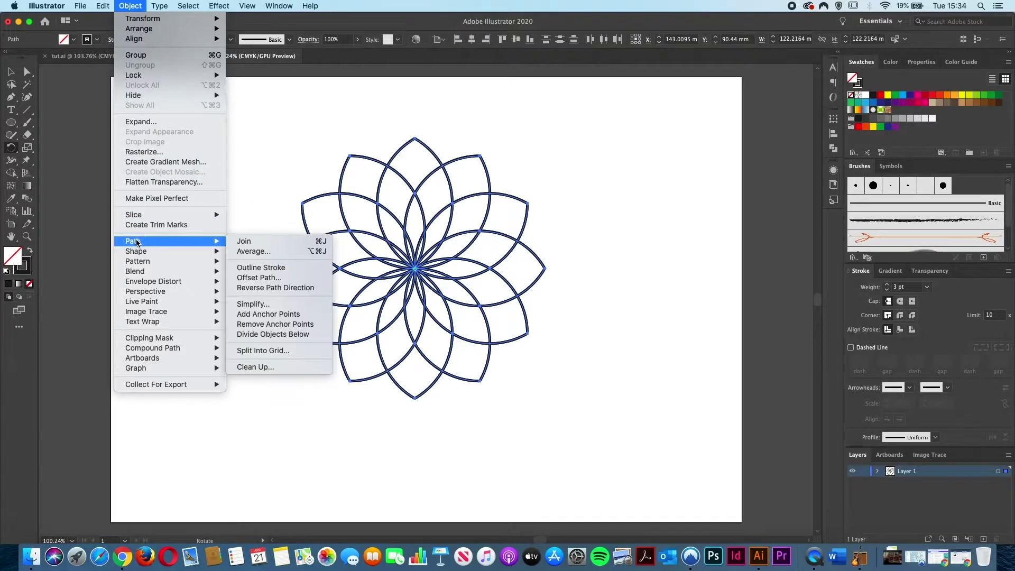
pyautogui.click(261, 268)
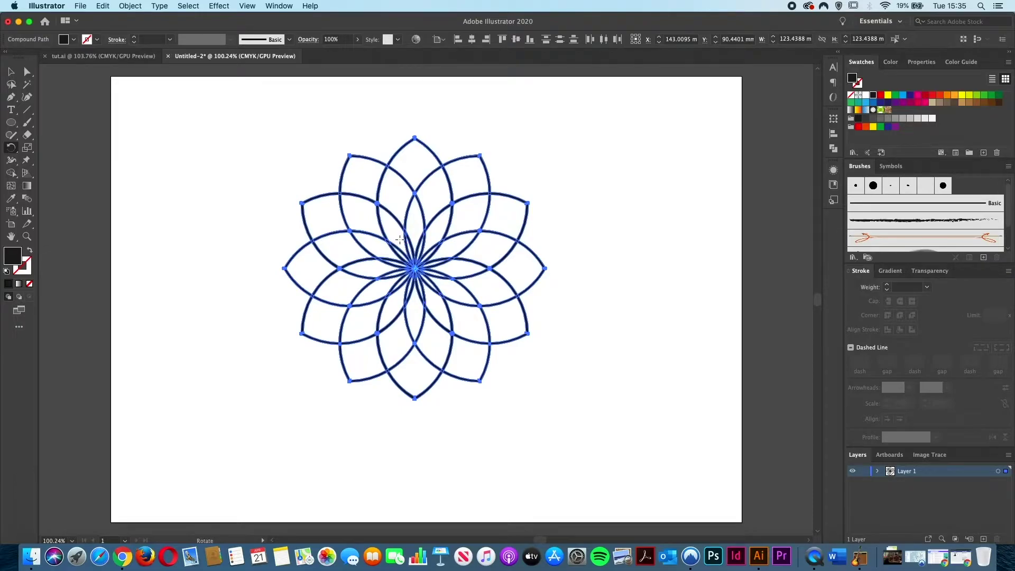
# Step: Combine the outlined petals with Pathfinder Merge and scale the flower proportionally about its centre to about 84 mm wide
pyautogui.click(285, 6)
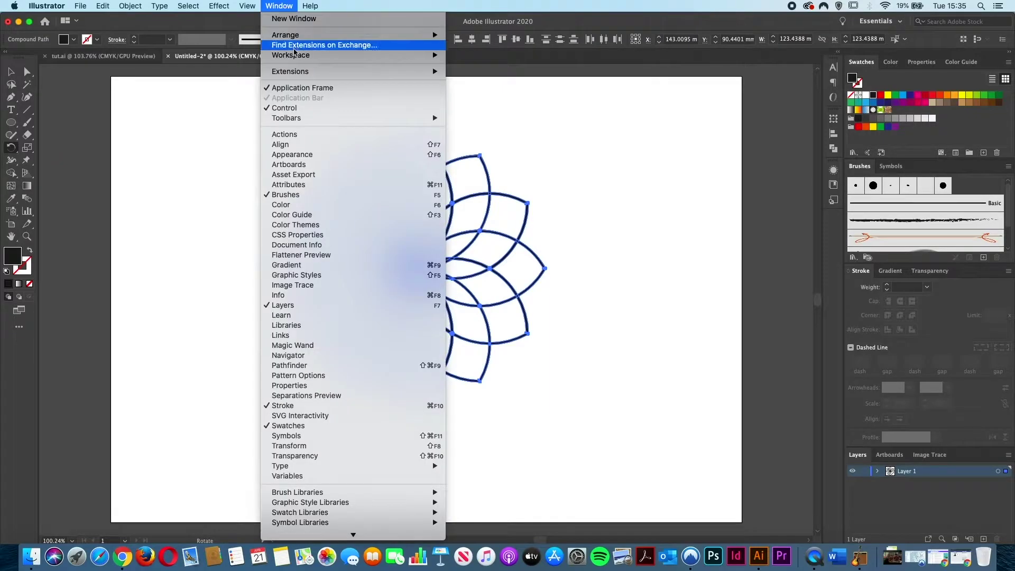
pyautogui.click(320, 365)
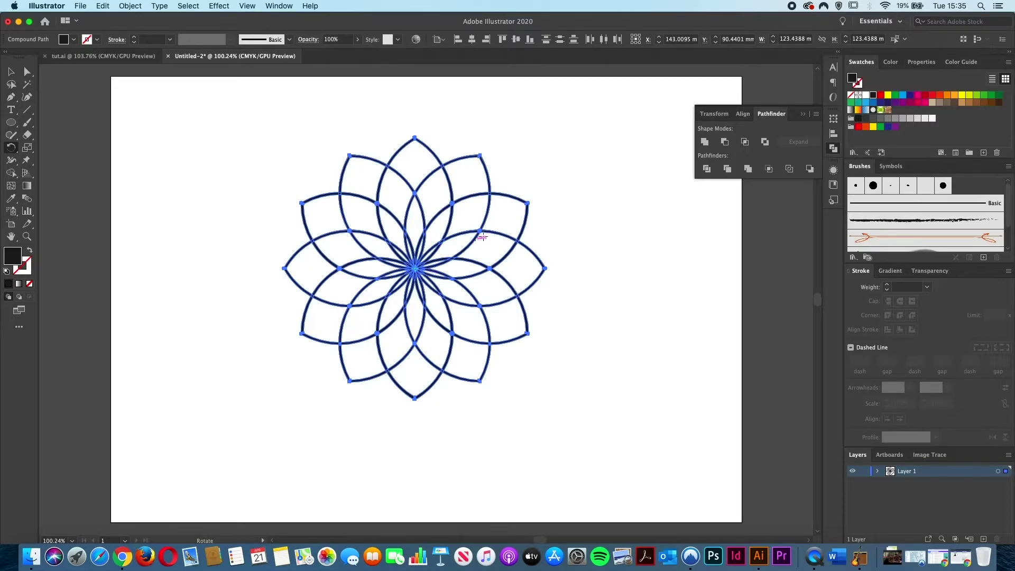
pyautogui.click(748, 169)
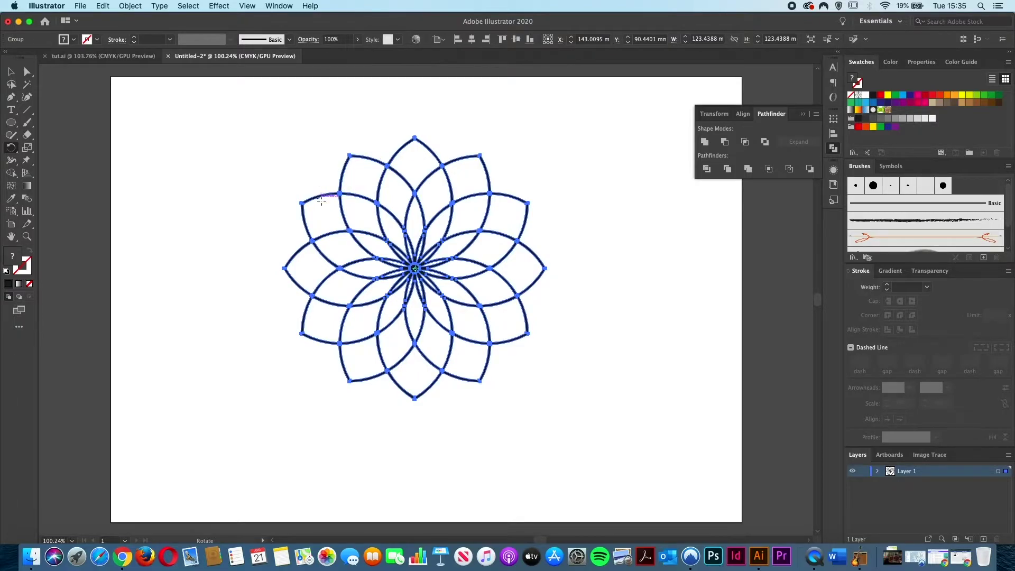
pyautogui.click(11, 74)
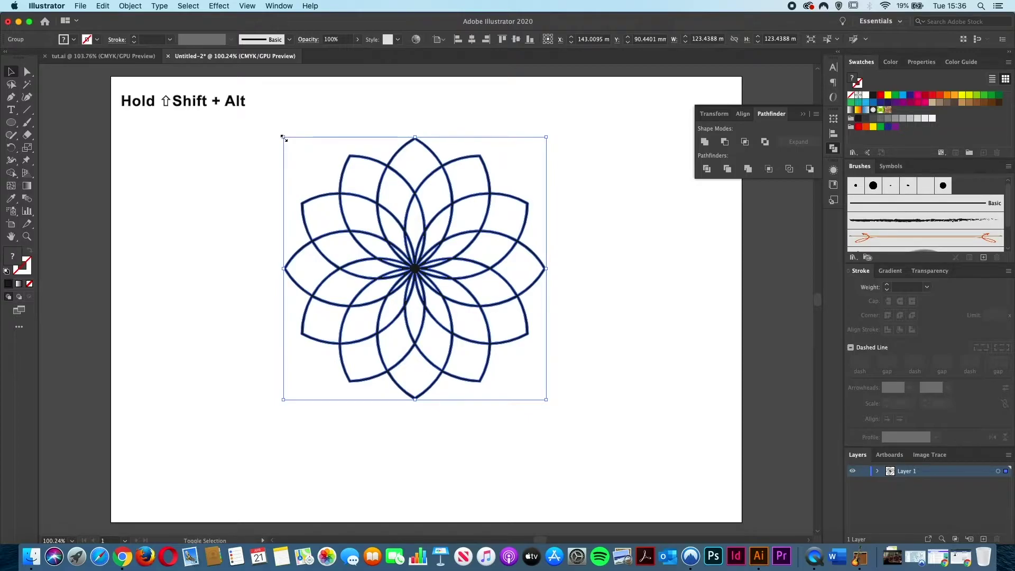
pyautogui.moveTo(284, 137); pyautogui.dragTo(323, 175)
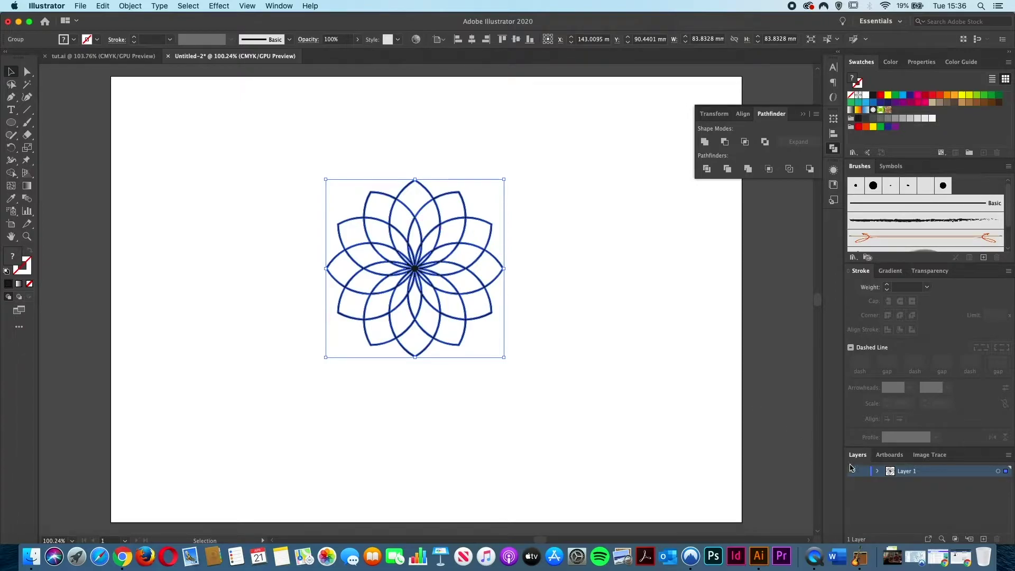
# Step: Move the flower's compound path out of its group in Layer 1 and delete the group of leftover paths
pyautogui.click(281, 6)
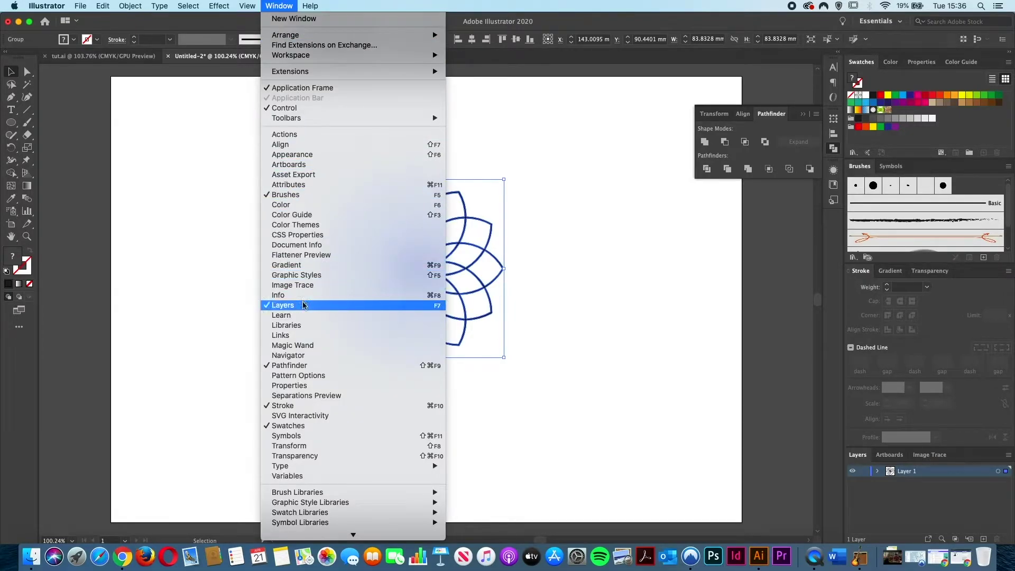
pyautogui.click(905, 497)
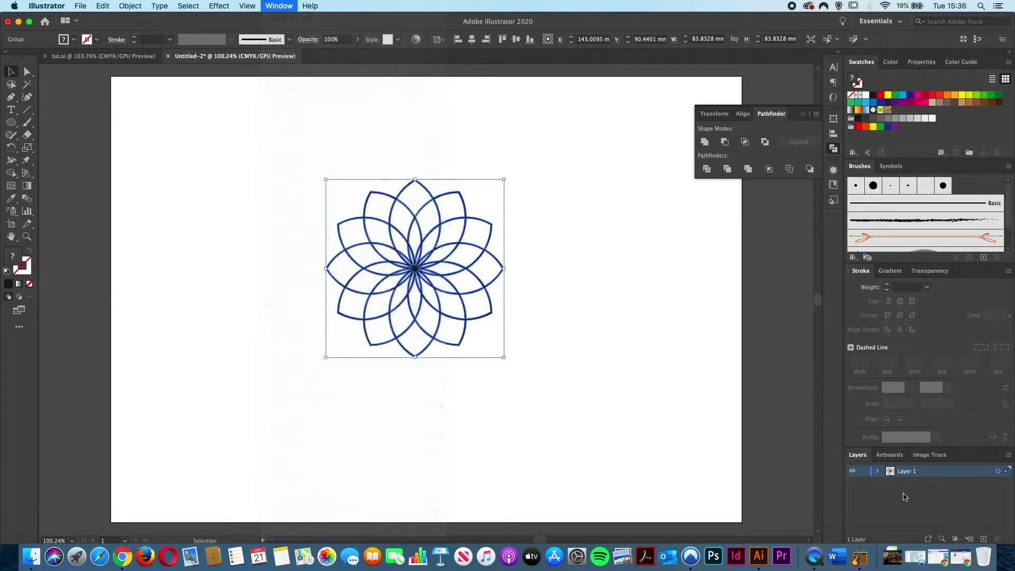
pyautogui.click(878, 472)
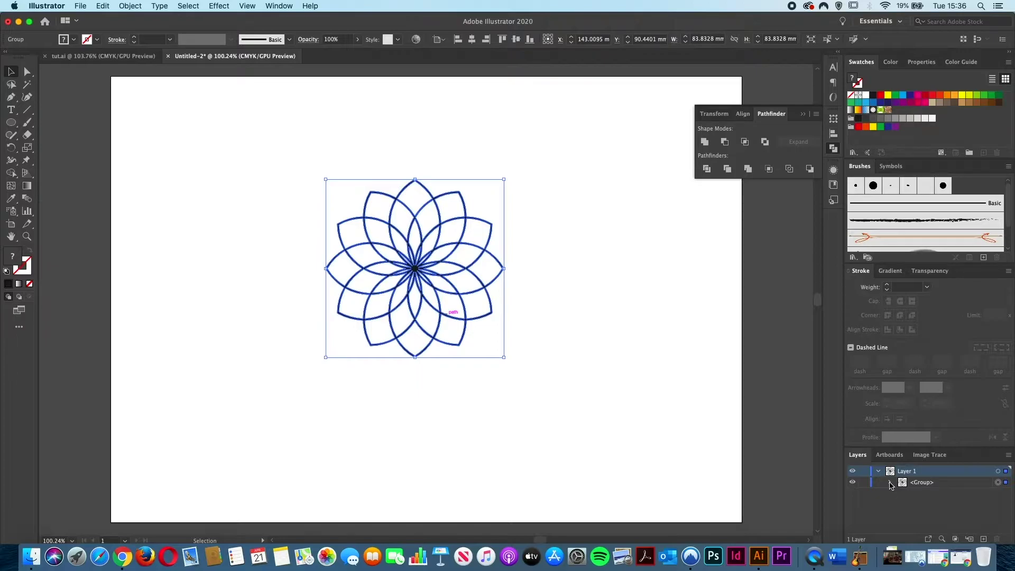
pyautogui.click(890, 483)
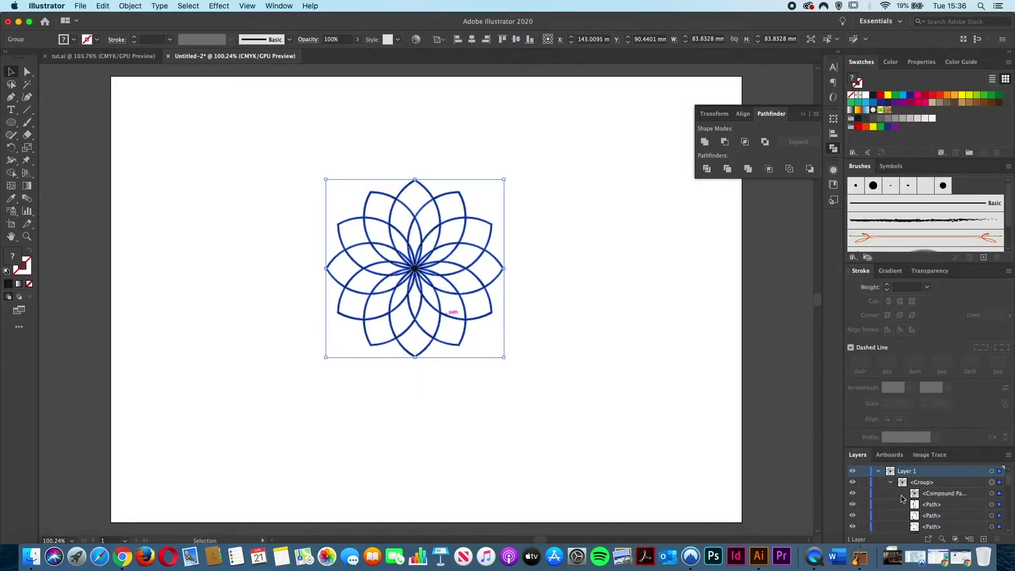
pyautogui.moveTo(1008, 484)
pyautogui.mouseDown()
pyautogui.moveTo(1003, 526)
pyautogui.moveTo(1004, 474)
pyautogui.mouseUp()
pyautogui.click(949, 497)
pyautogui.moveTo(948, 497); pyautogui.dragTo(941, 480)
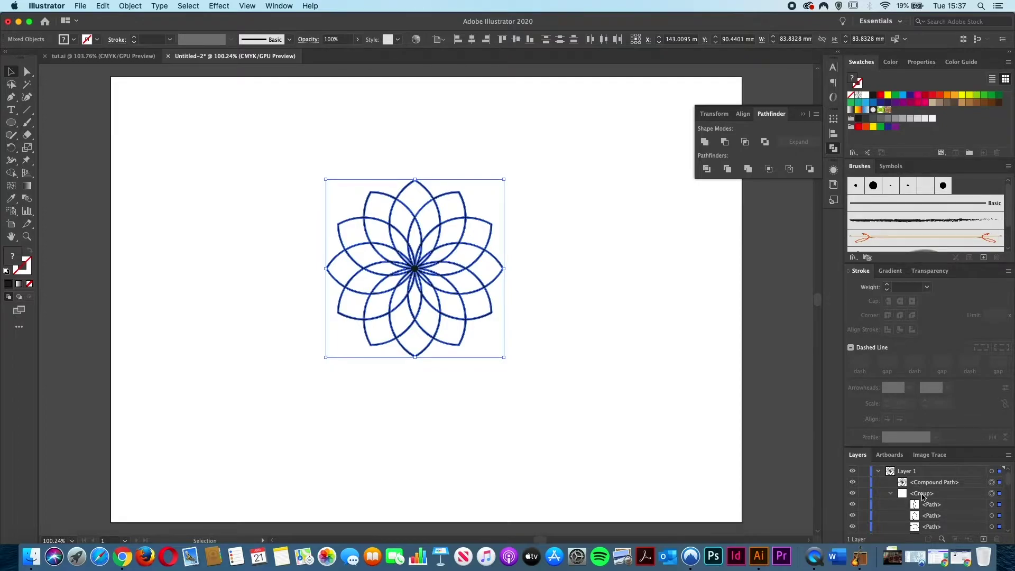
pyautogui.click(922, 494)
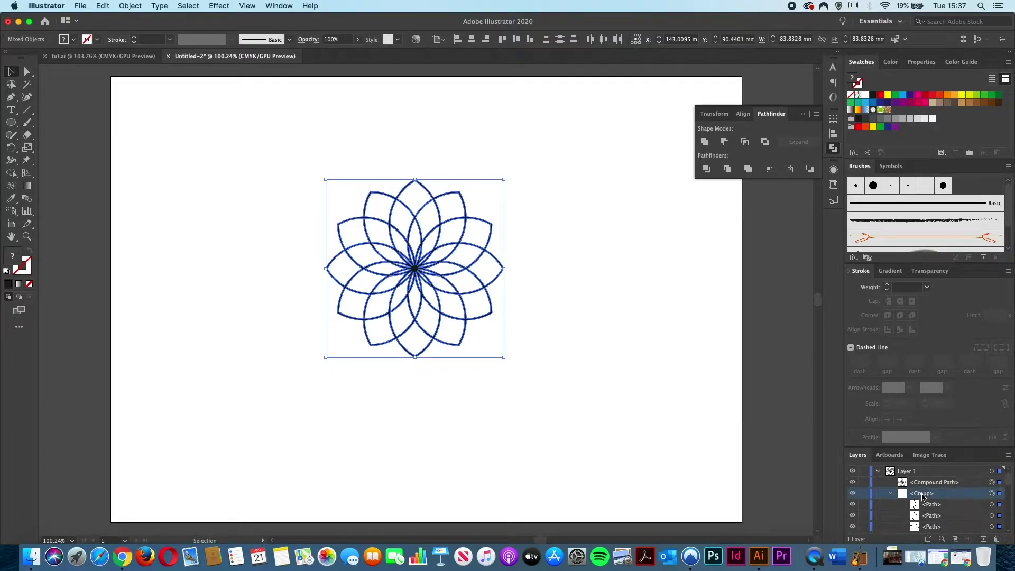
pyautogui.click(996, 540)
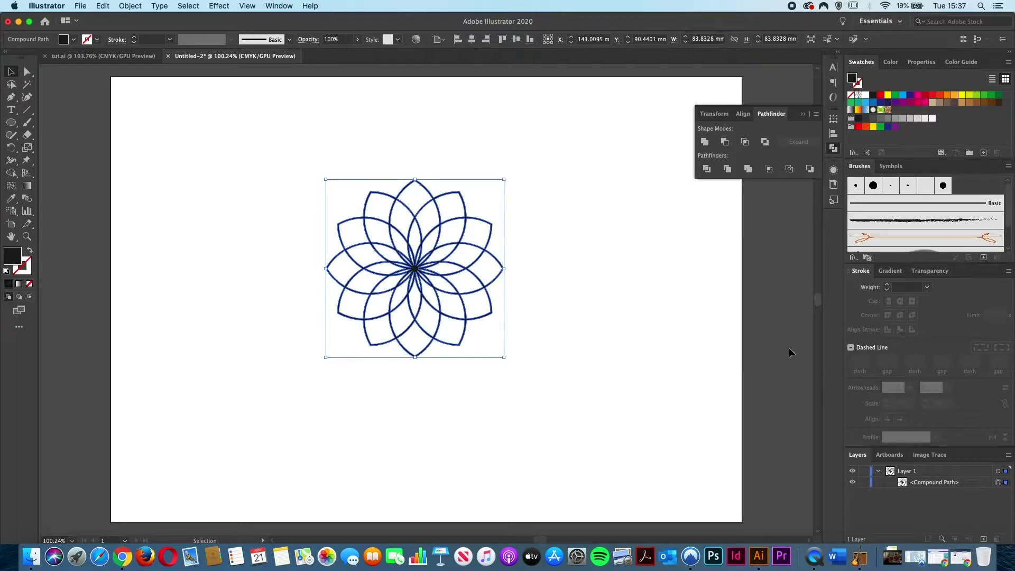
# Step: Fill the flower's compound path with a linear white-to-black gradient at 0°
pyautogui.click(285, 7)
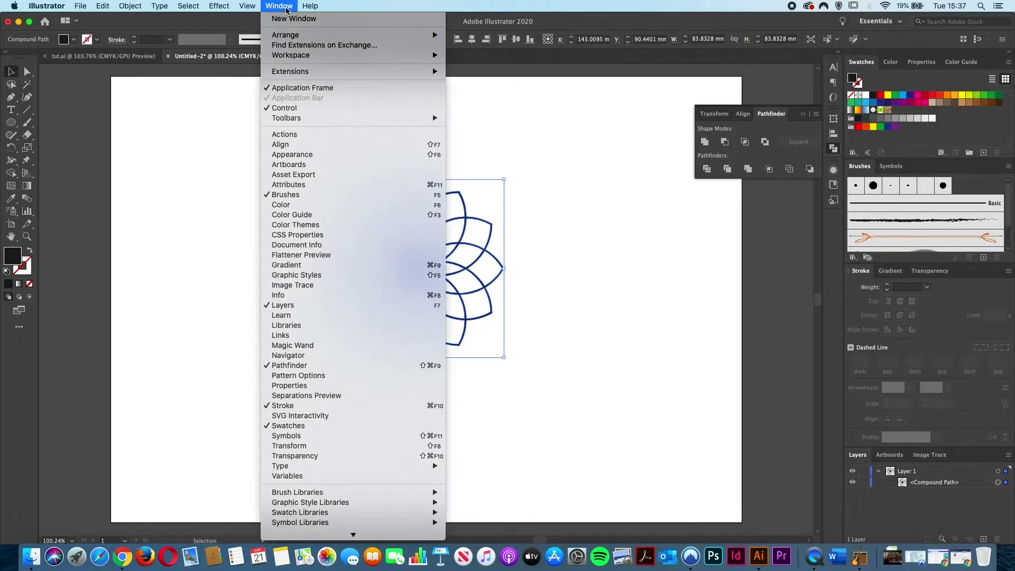
pyautogui.click(314, 267)
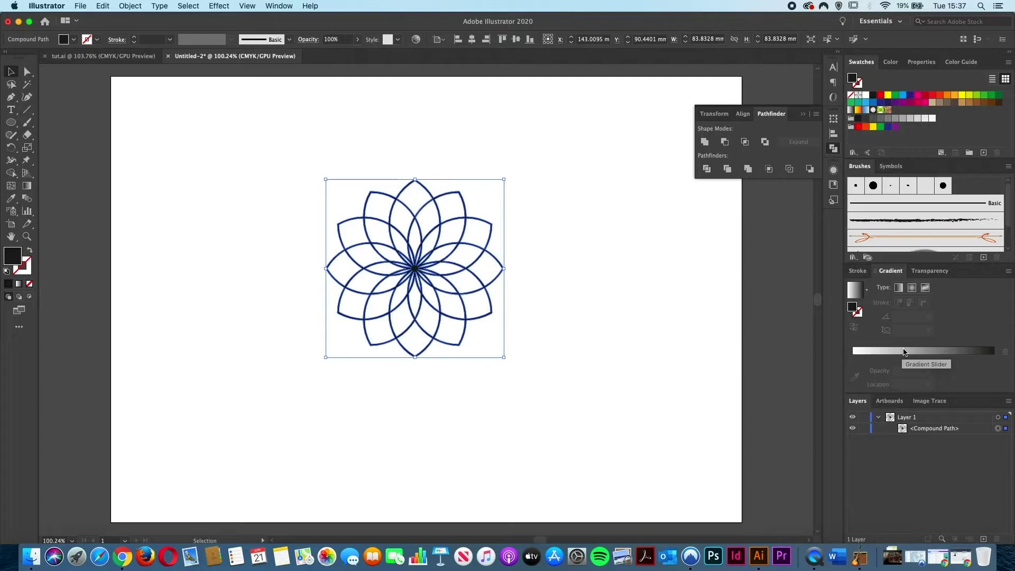
pyautogui.click(921, 351)
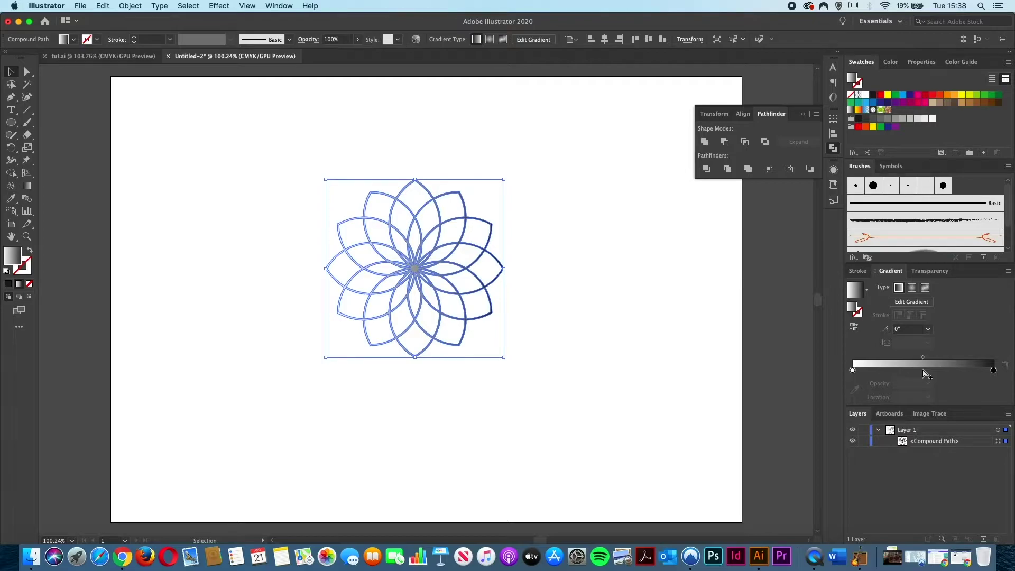
# Step: Add a third colour stop to the middle of the flower's gradient and set its location to 50%
pyautogui.click(923, 371)
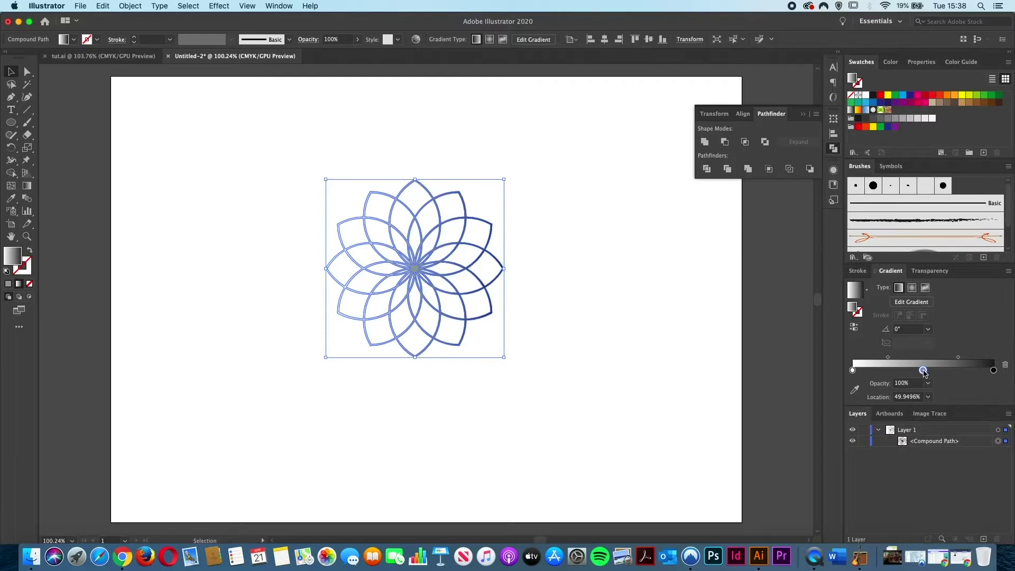
pyautogui.moveTo(924, 373)
pyautogui.mouseDown()
pyautogui.moveTo(902, 372)
pyautogui.moveTo(933, 376)
pyautogui.mouseUp()
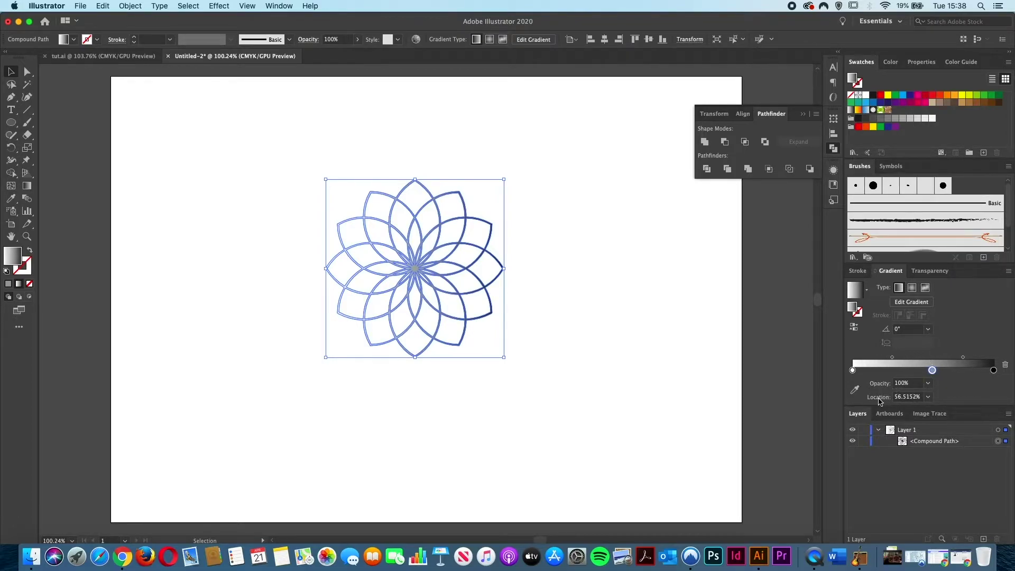
pyautogui.click(928, 397)
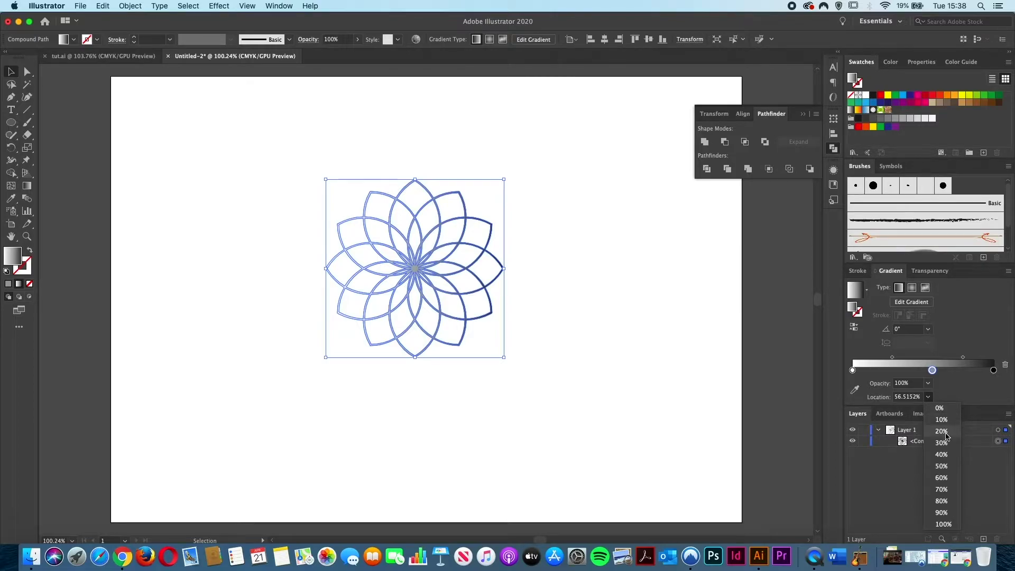
pyautogui.click(942, 467)
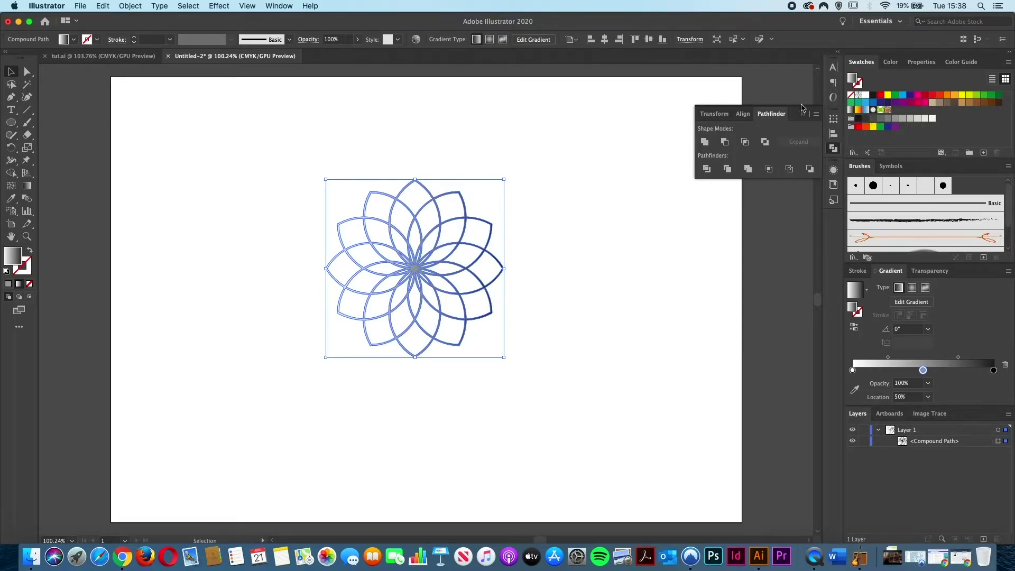
pyautogui.click(282, 8)
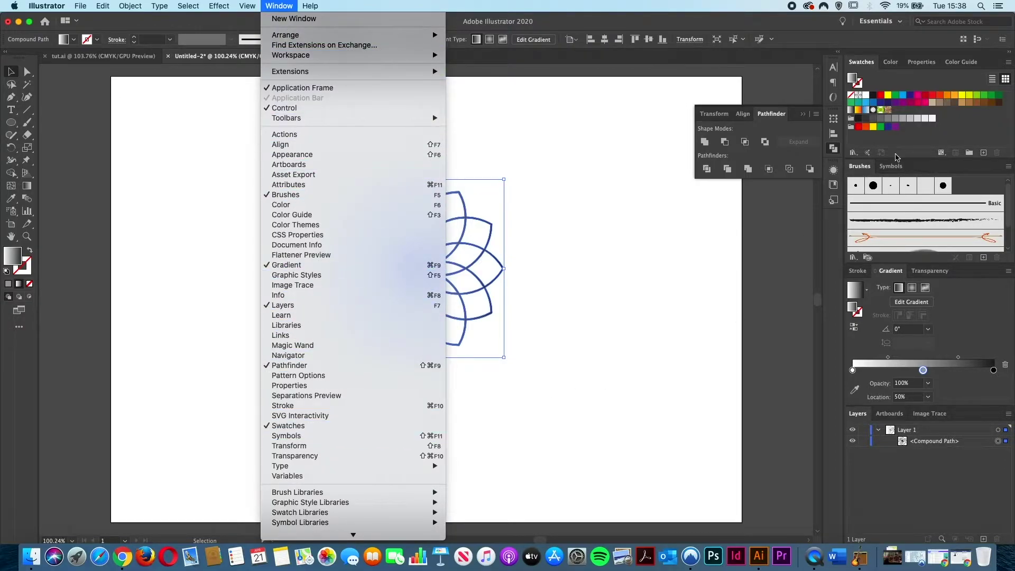
# Step: Colour the middle stop of the flower's gradient light grey and both end stops with the C=0 M=0 Y=0 K=50 grey swatch
pyautogui.click(920, 142)
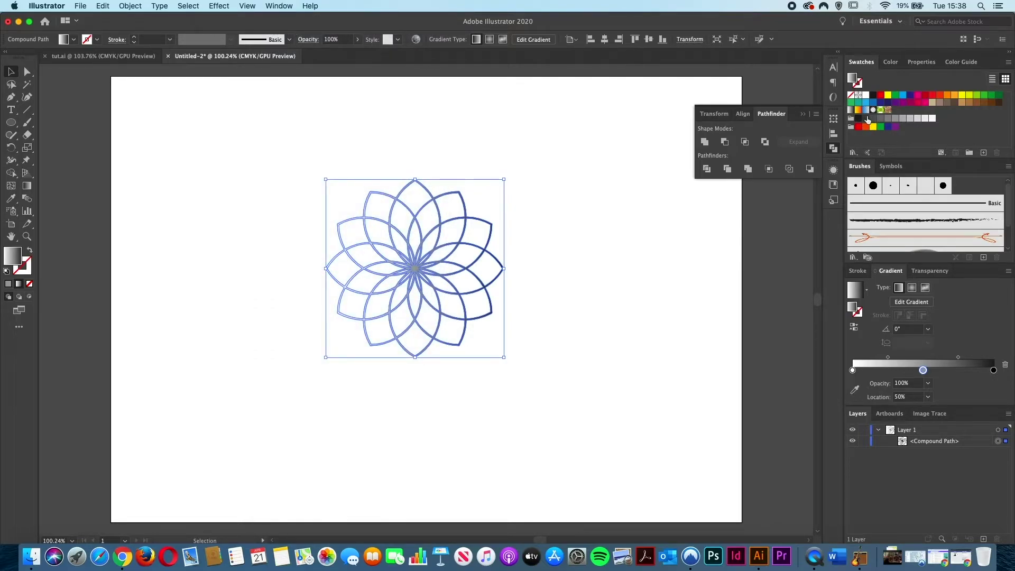
pyautogui.click(917, 120)
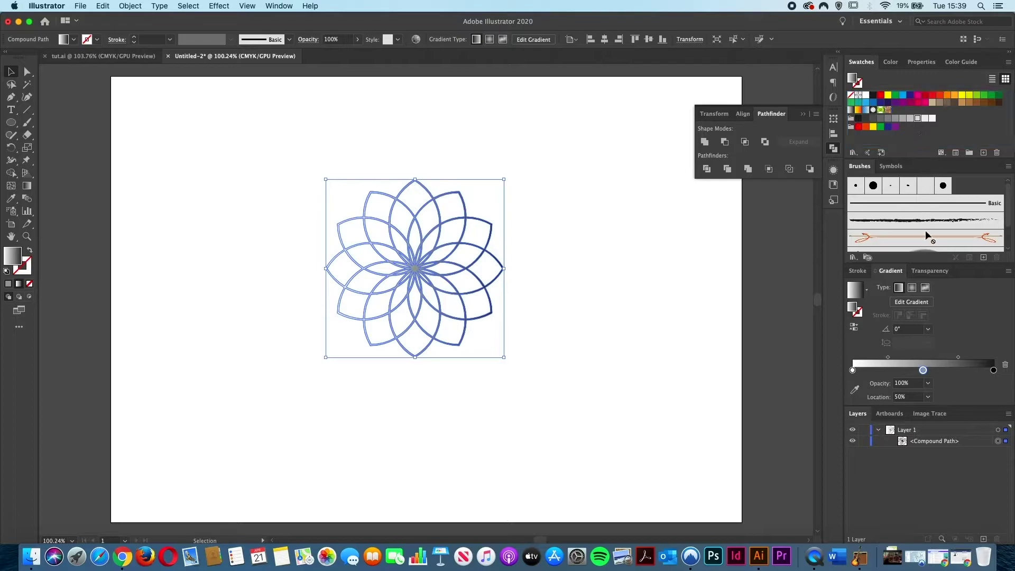
pyautogui.scroll(-1, 925, 227)
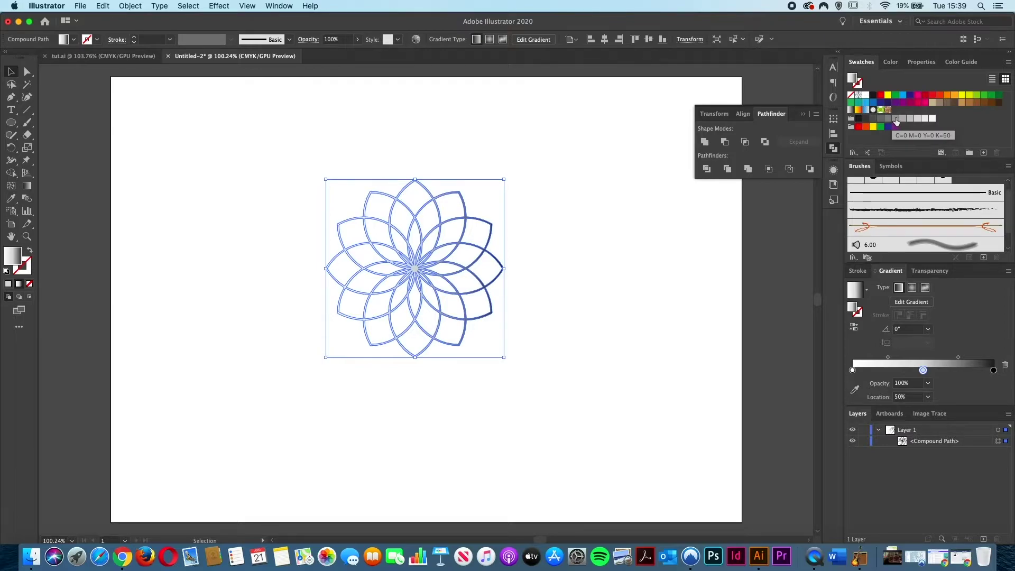
pyautogui.moveTo(895, 122)
pyautogui.mouseDown()
pyautogui.moveTo(882, 347)
pyautogui.moveTo(852, 370)
pyautogui.mouseUp()
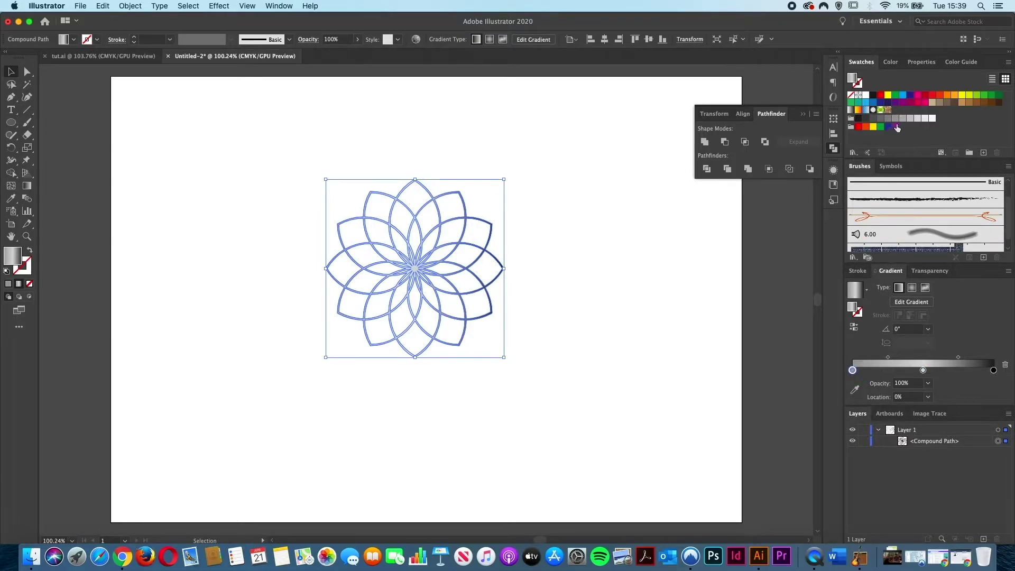
pyautogui.moveTo(894, 121); pyautogui.dragTo(994, 371)
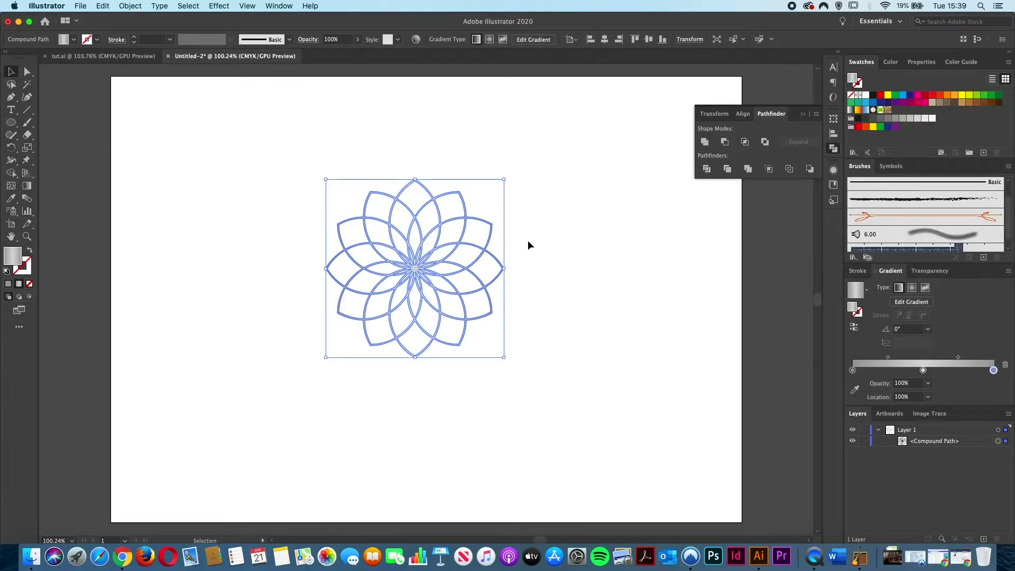
pyautogui.click(612, 246)
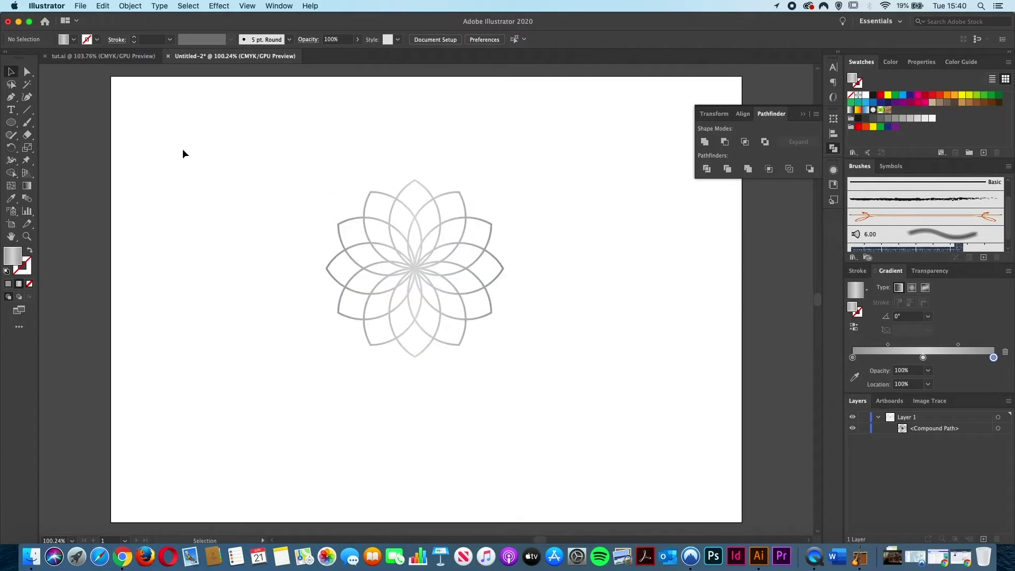
# Step: Draw a dark grey circle about 107 mm in diameter over the flower and move it behind the flower's compound path
pyautogui.click(11, 123)
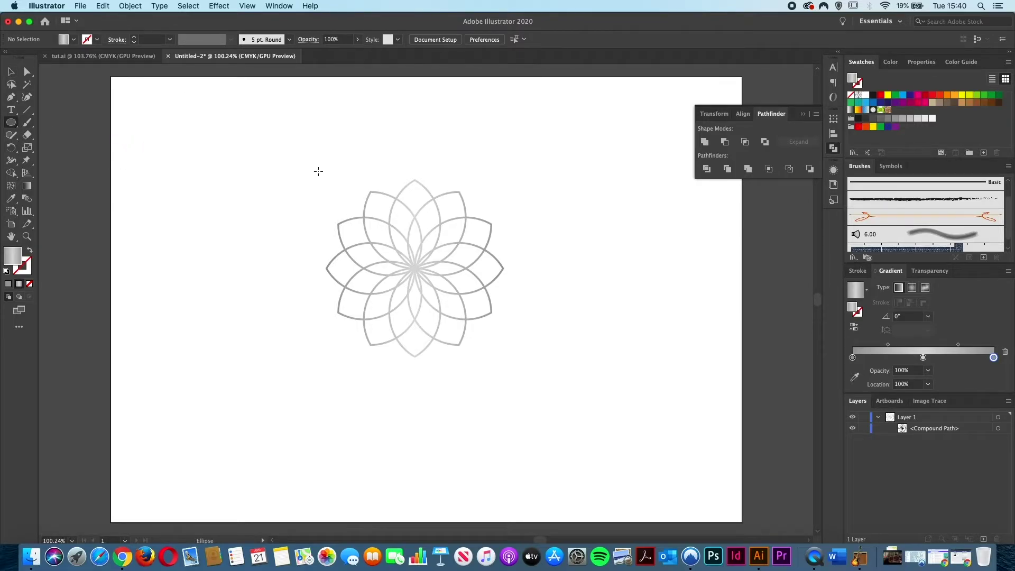
pyautogui.moveTo(318, 171); pyautogui.dragTo(546, 384)
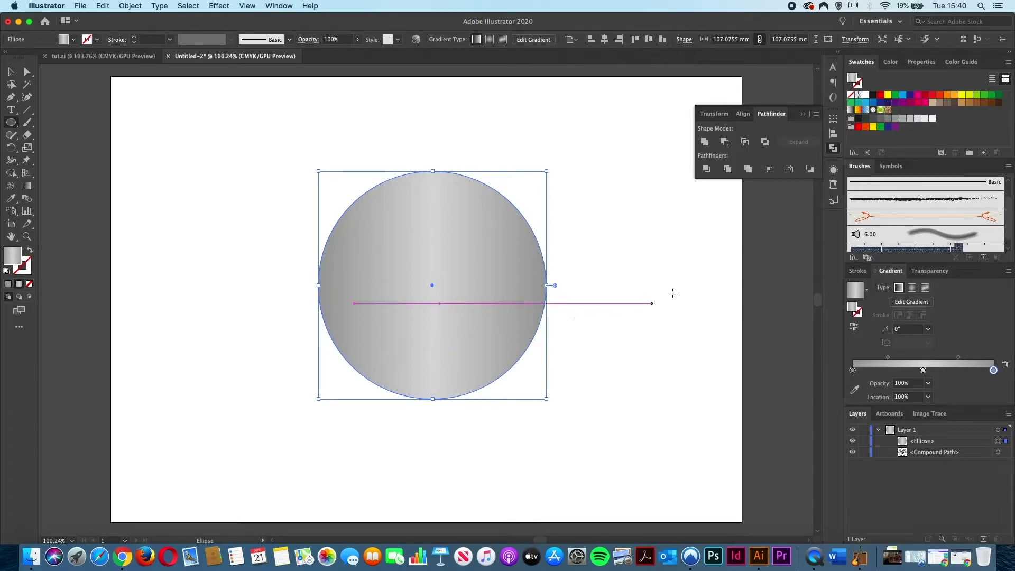
pyautogui.click(866, 120)
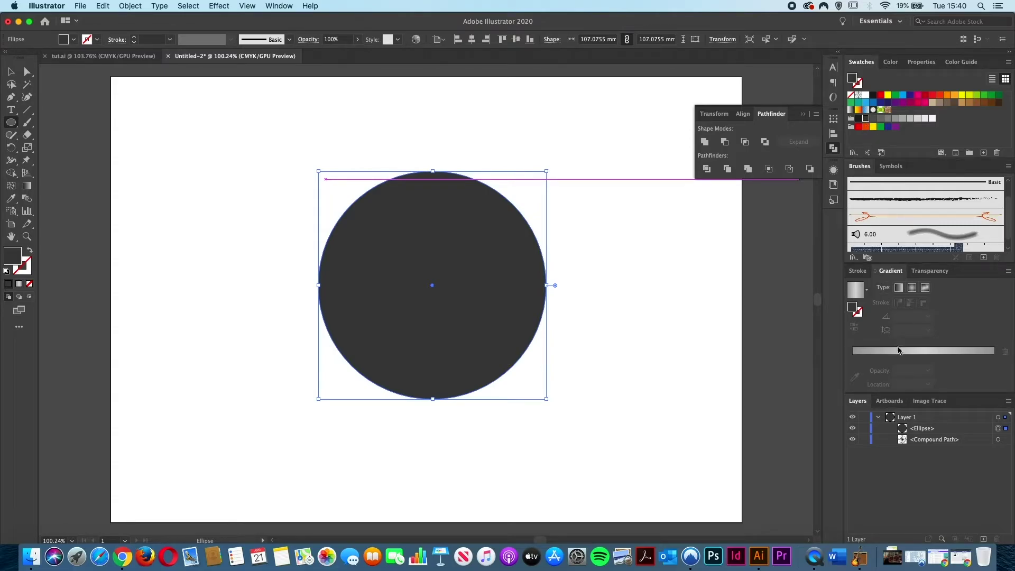
pyautogui.click(920, 429)
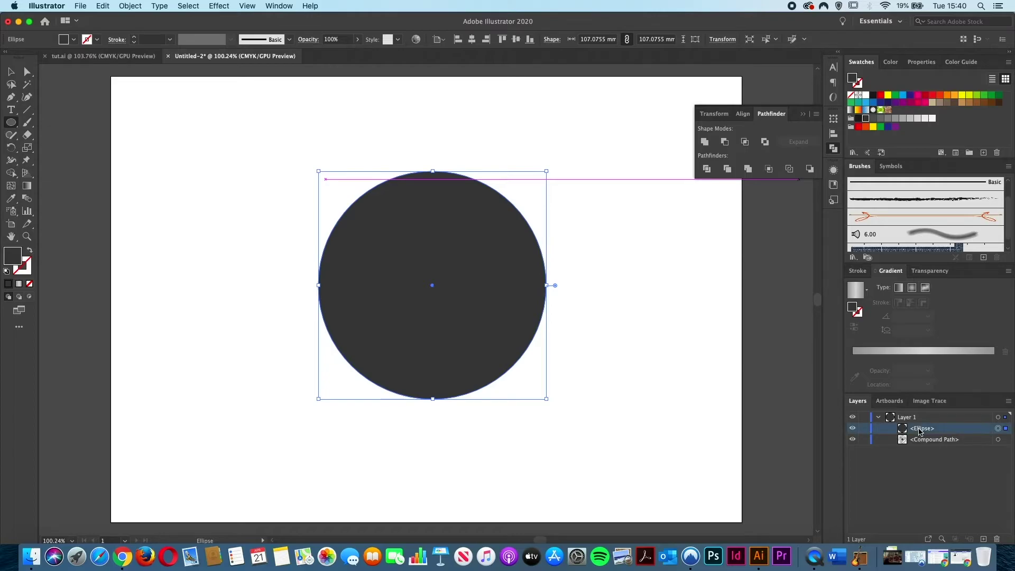
pyautogui.moveTo(920, 431); pyautogui.dragTo(920, 444)
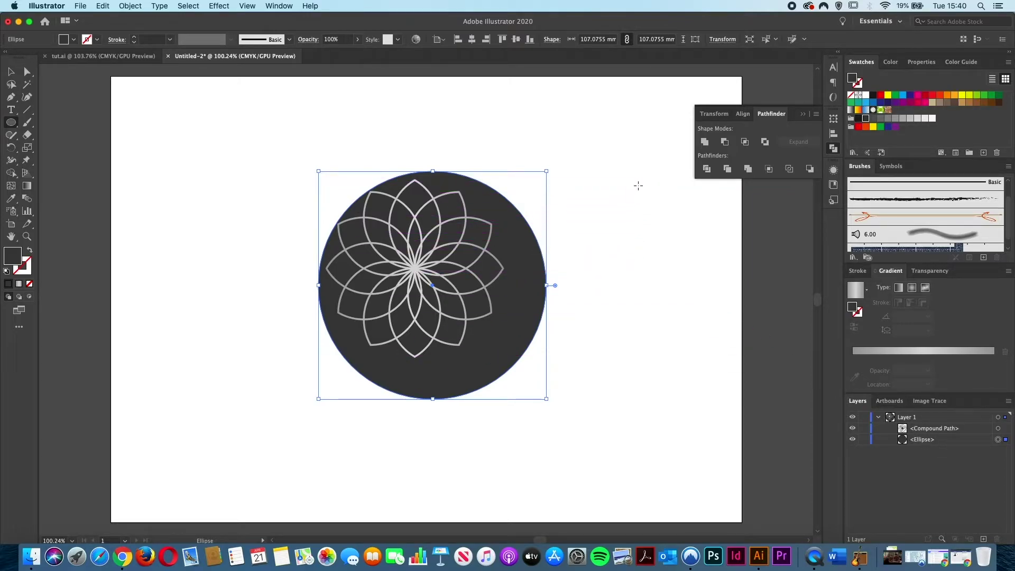
# Step: Align the circle and the flower to the artboard, centring both horizontally and vertically
pyautogui.press('super')
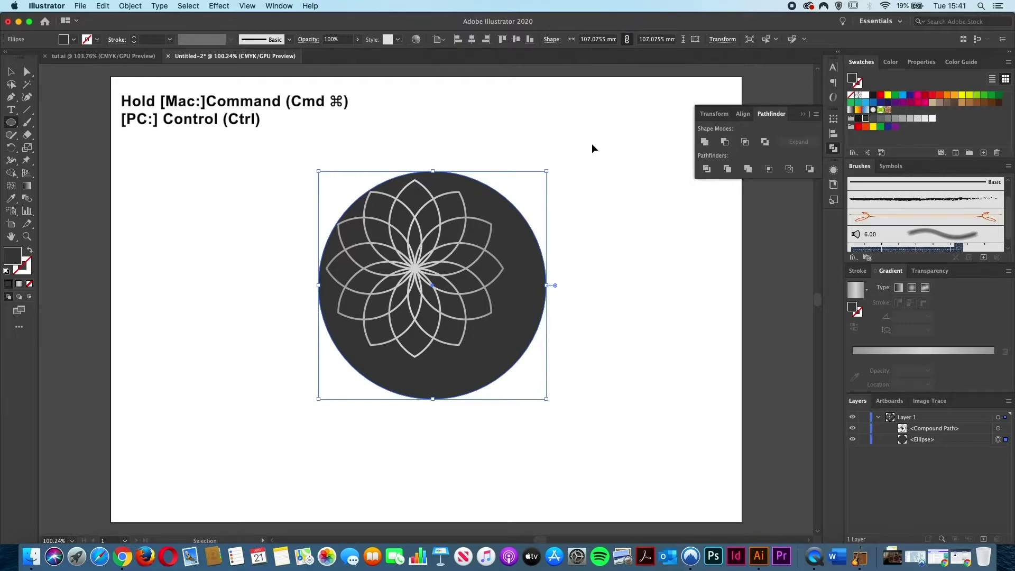
pyautogui.moveTo(590, 145); pyautogui.dragTo(299, 432)
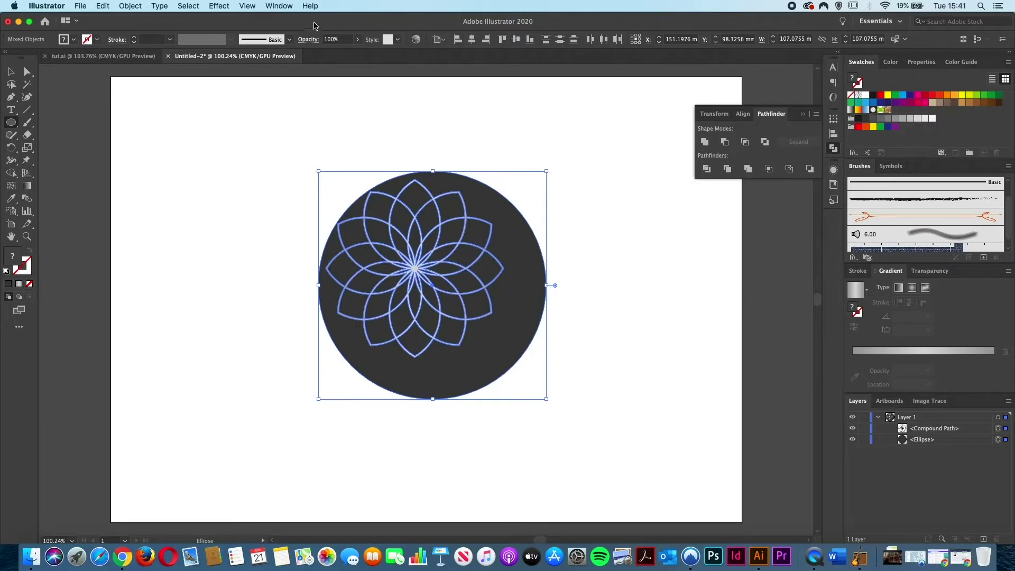
pyautogui.click(288, 6)
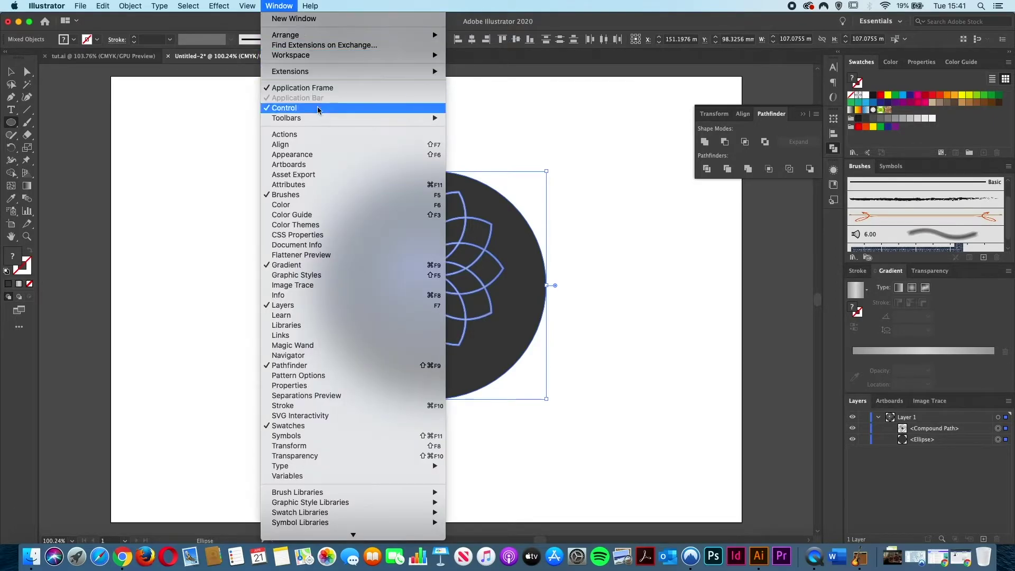
pyautogui.click(288, 145)
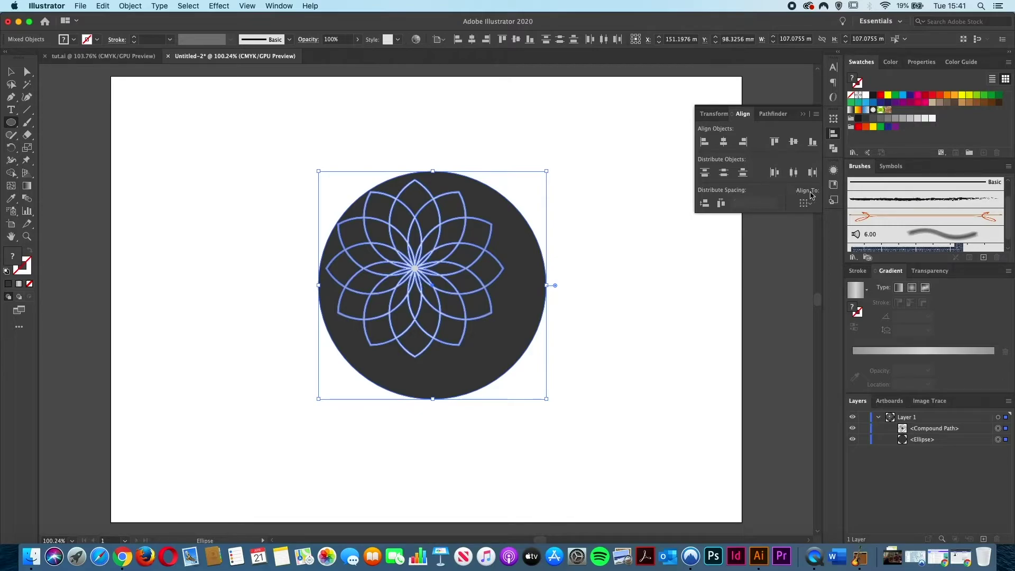
pyautogui.click(804, 203)
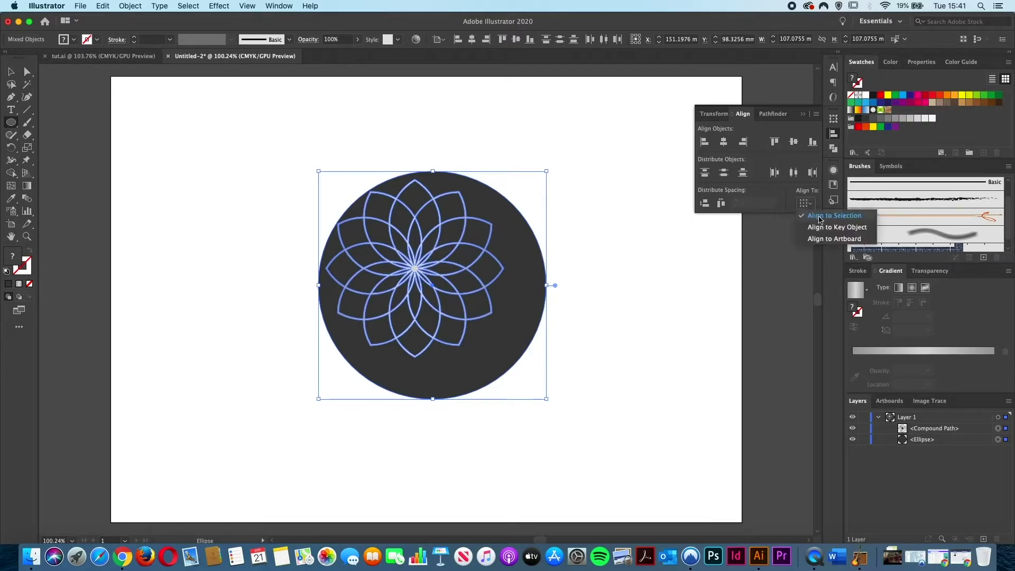
pyautogui.click(826, 239)
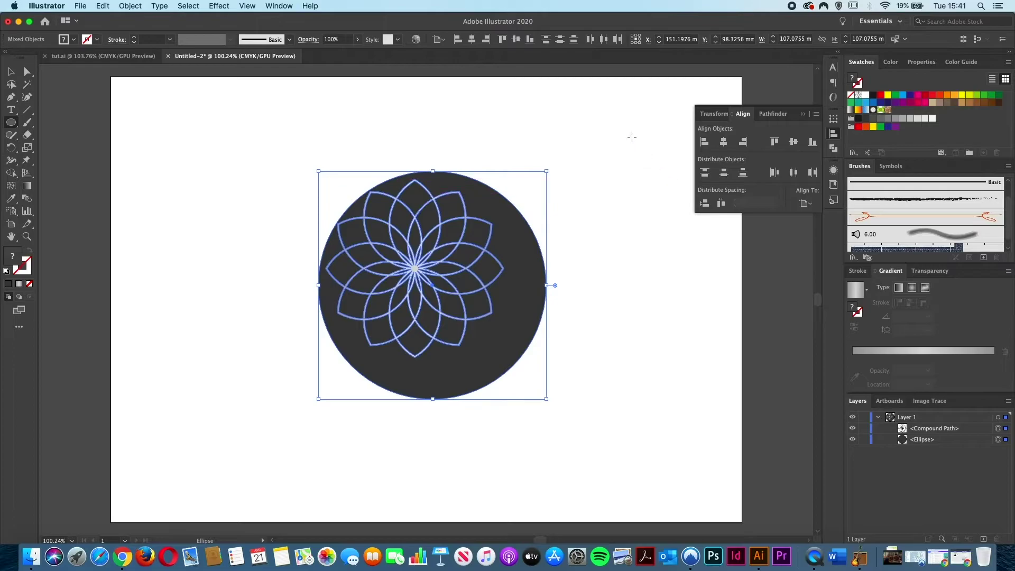
pyautogui.click(723, 143)
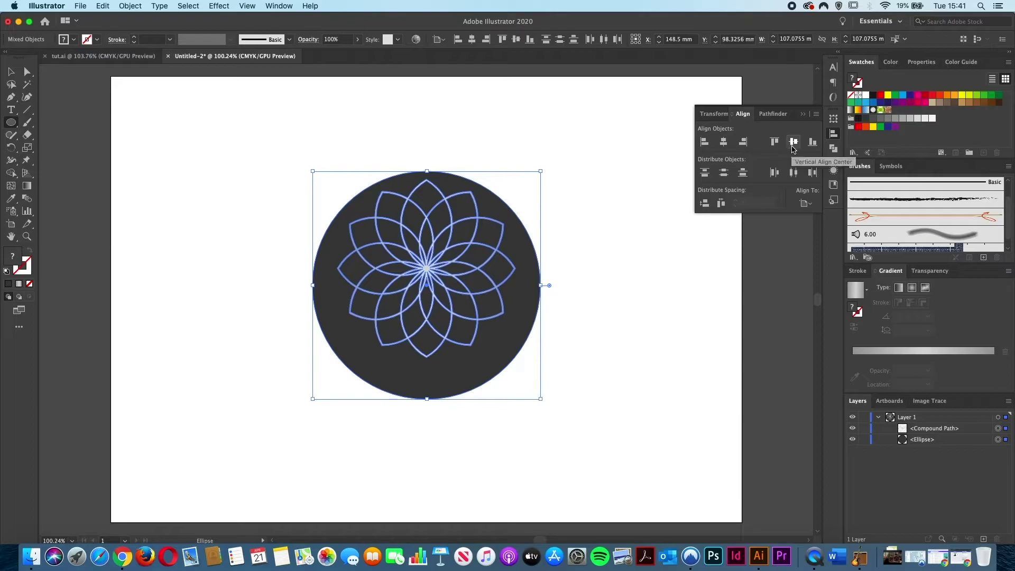
pyautogui.click(794, 146)
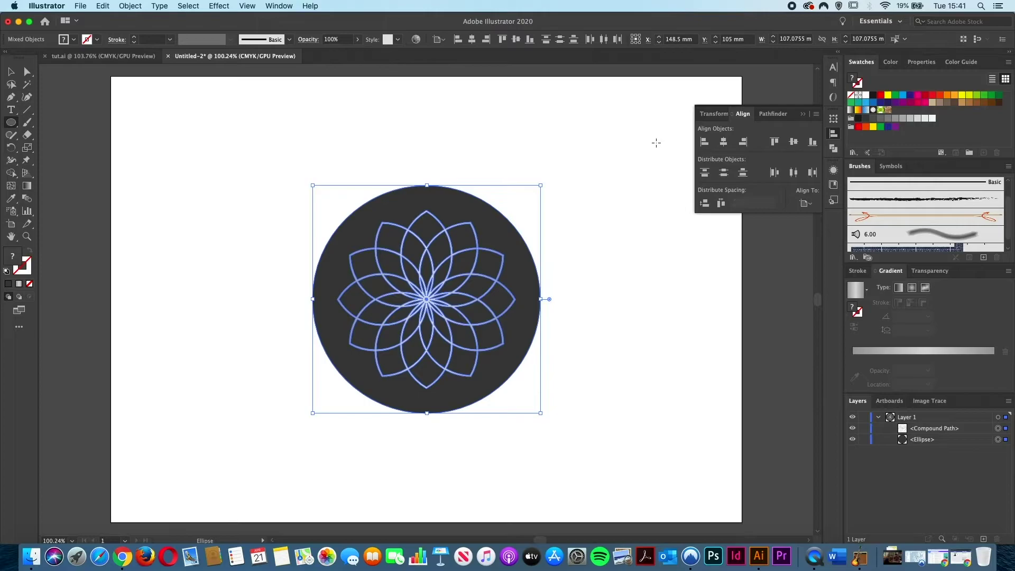
pyautogui.press('super')
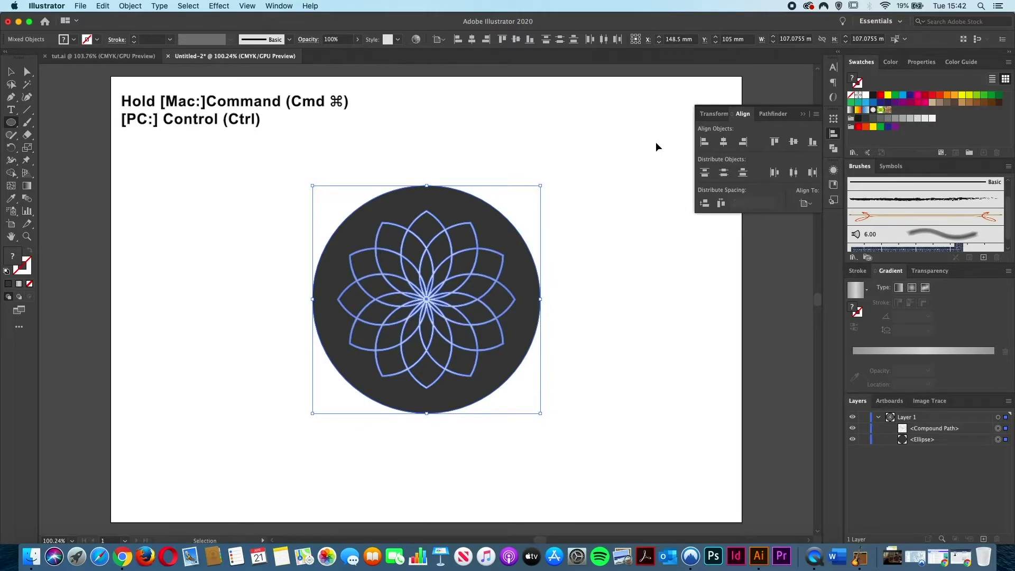
pyautogui.keyDown('super'); pyautogui.click(657, 147); pyautogui.keyUp('super')
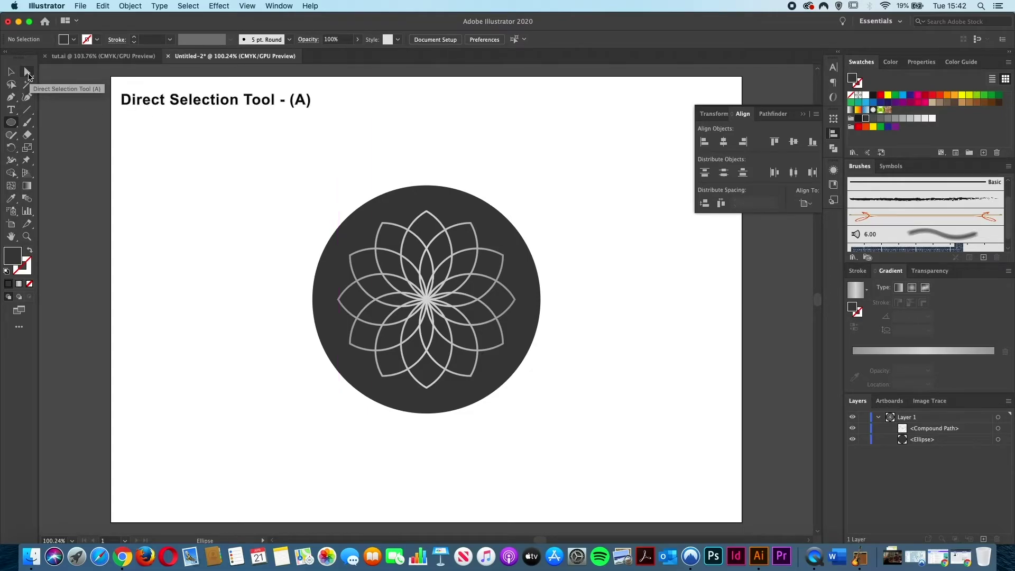
# Step: Start an Inner Glow effect on the dark circle with Multiply mode and black (000000) as the glow colour
pyautogui.click(28, 73)
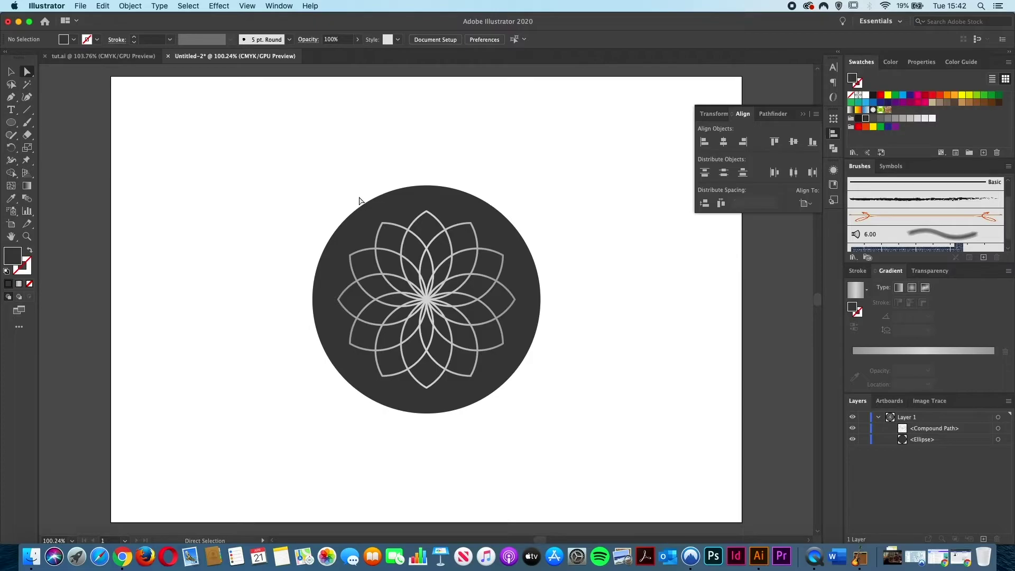
pyautogui.click(396, 210)
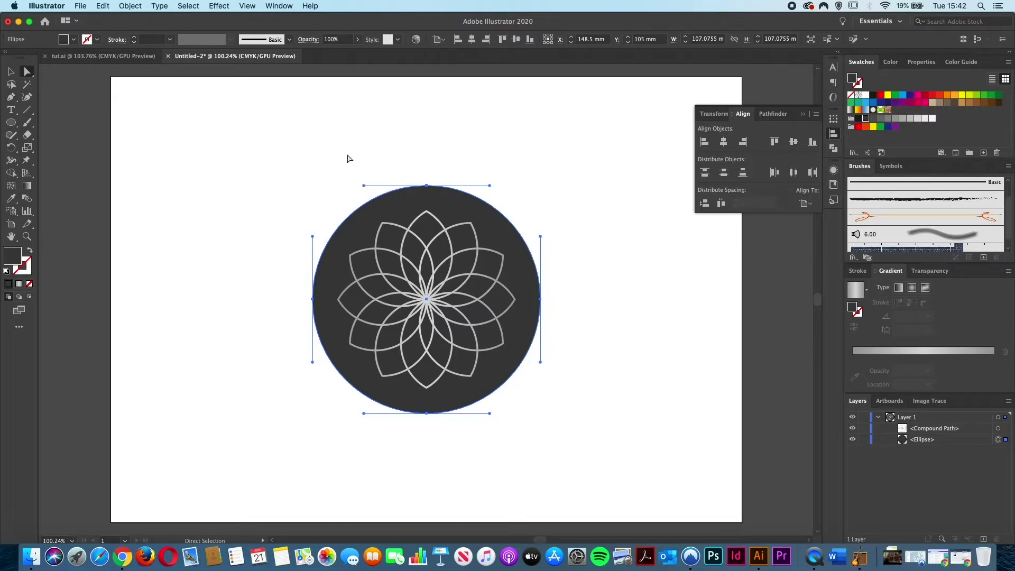
pyautogui.click(218, 6)
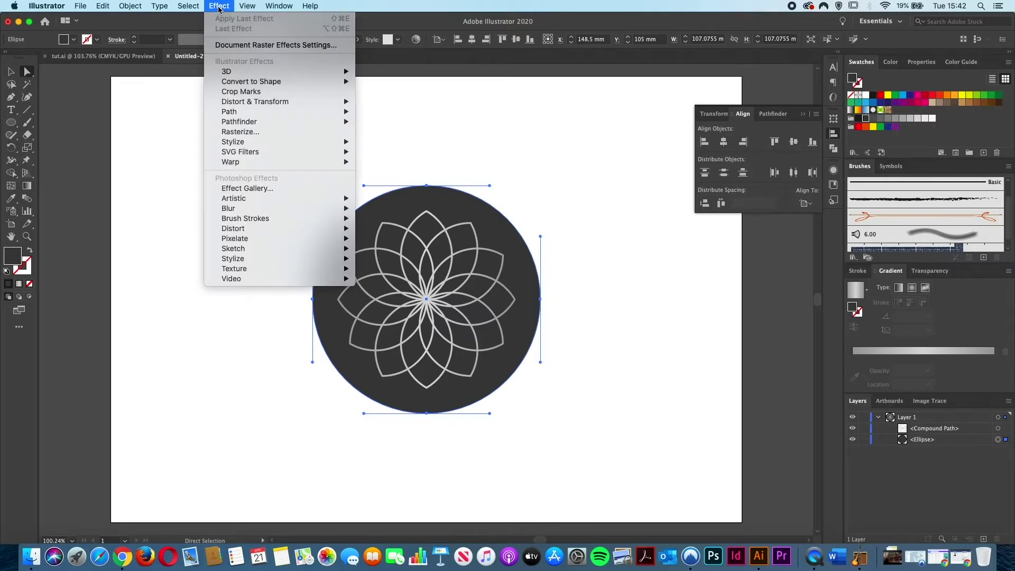
pyautogui.moveTo(239, 143)
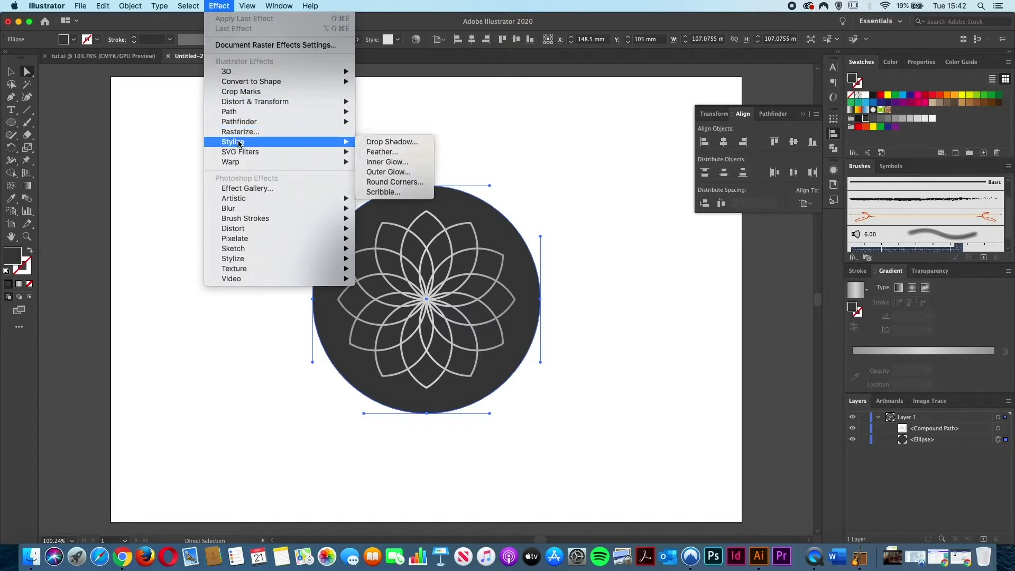
pyautogui.click(379, 164)
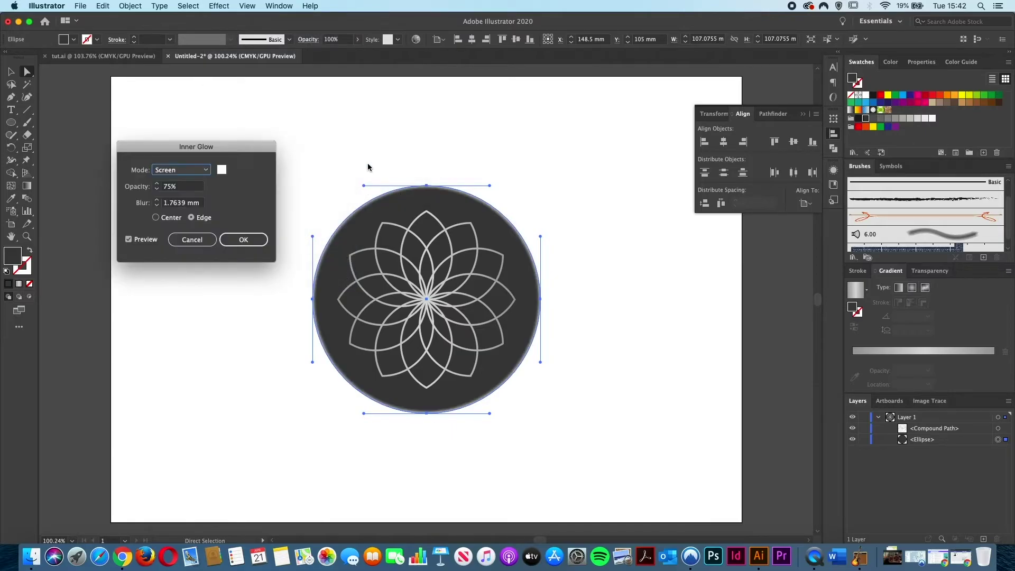
pyautogui.moveTo(248, 149); pyautogui.dragTo(253, 152)
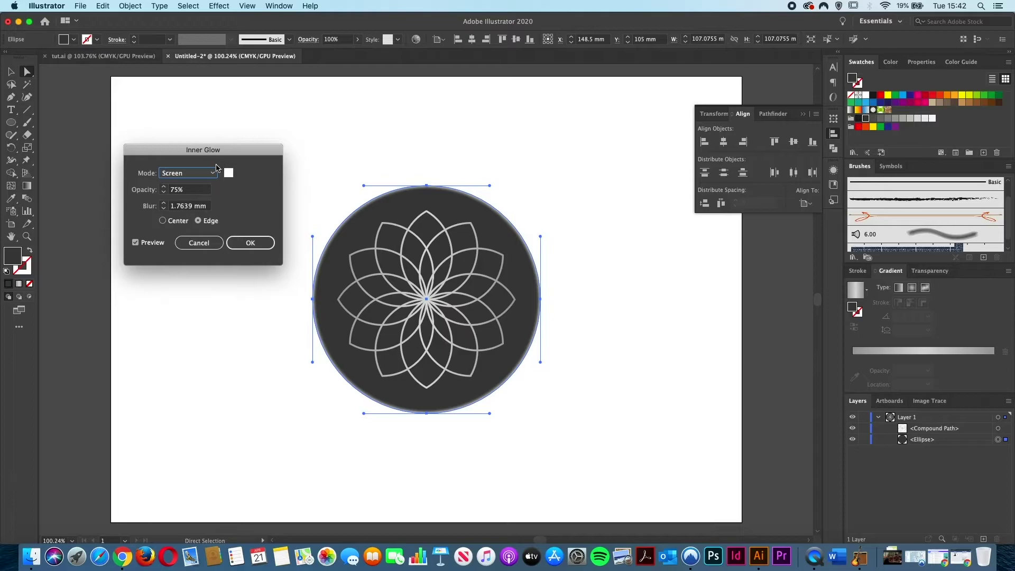
pyautogui.click(214, 174)
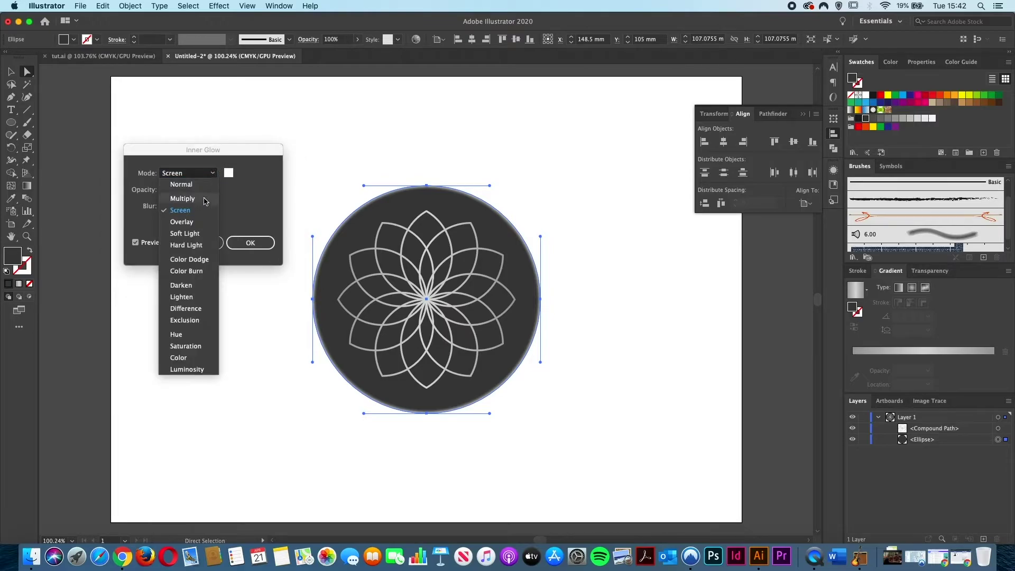
pyautogui.click(205, 198)
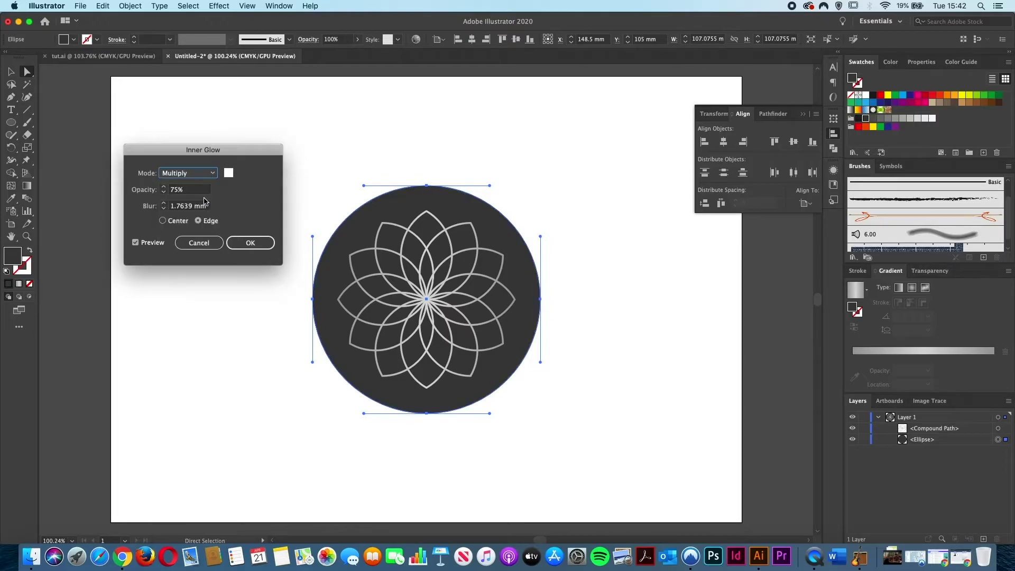
pyautogui.click(228, 175)
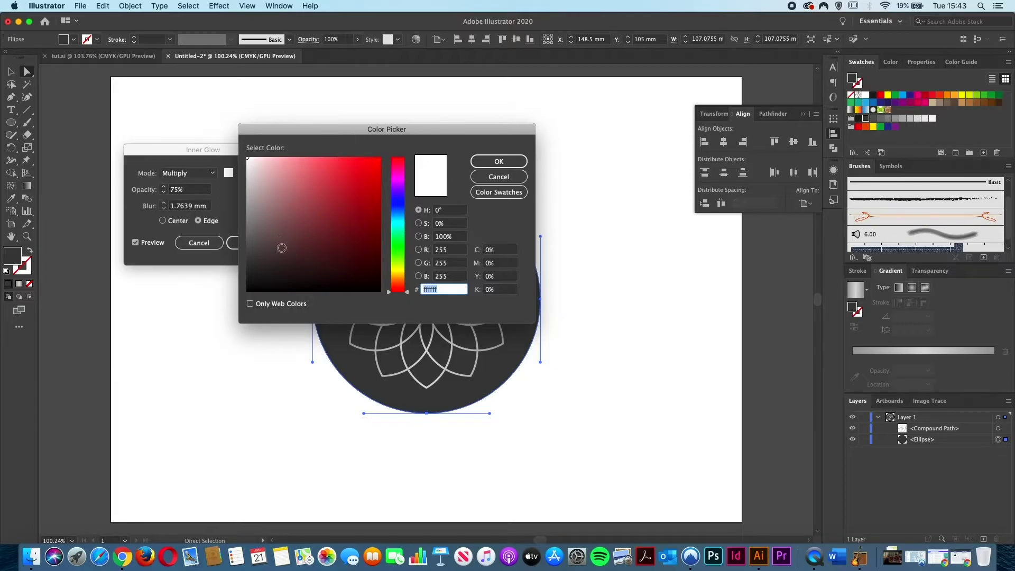
pyautogui.moveTo(260, 278); pyautogui.dragTo(246, 292)
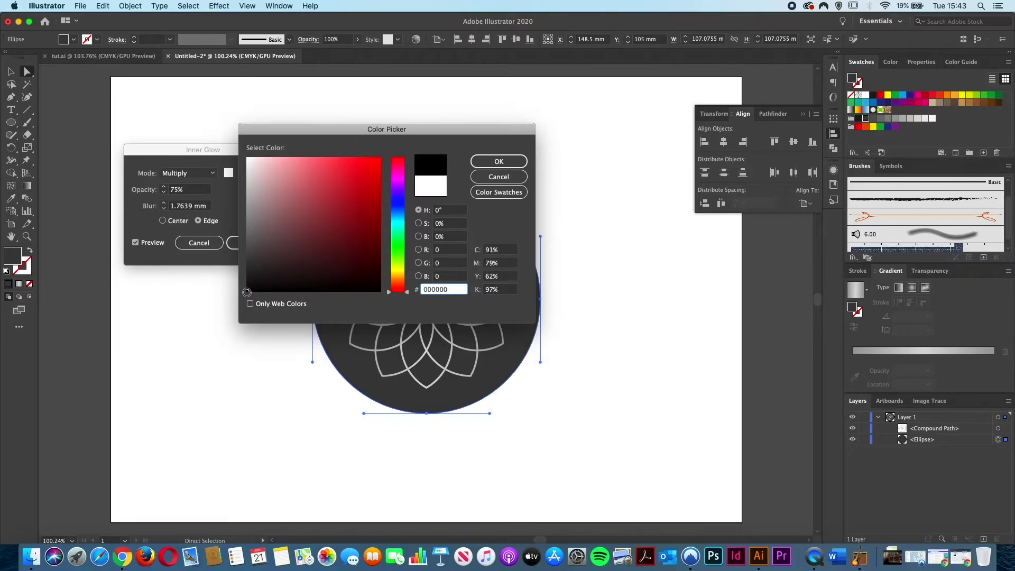
pyautogui.click(507, 164)
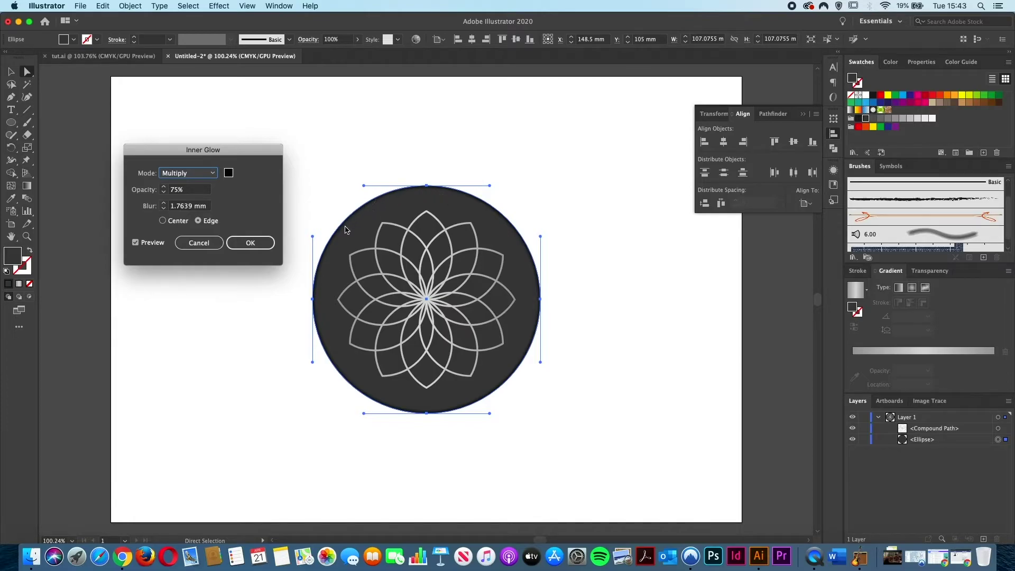
# Step: Set the circle's inner glow to 15% opacity and 21 px blur and apply the effect
pyautogui.click(174, 192)
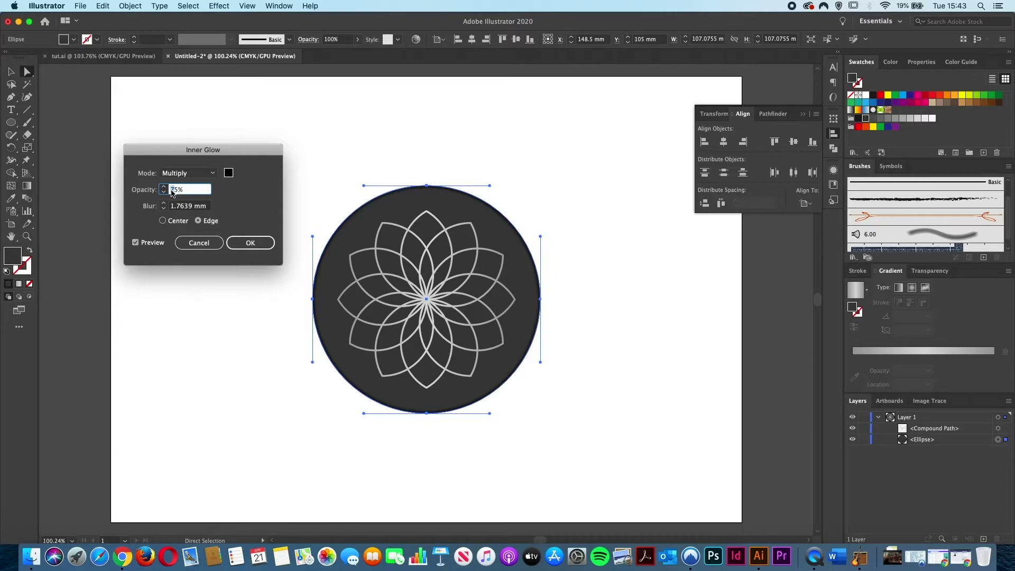
pyautogui.write('1')
pyautogui.press('Tab')
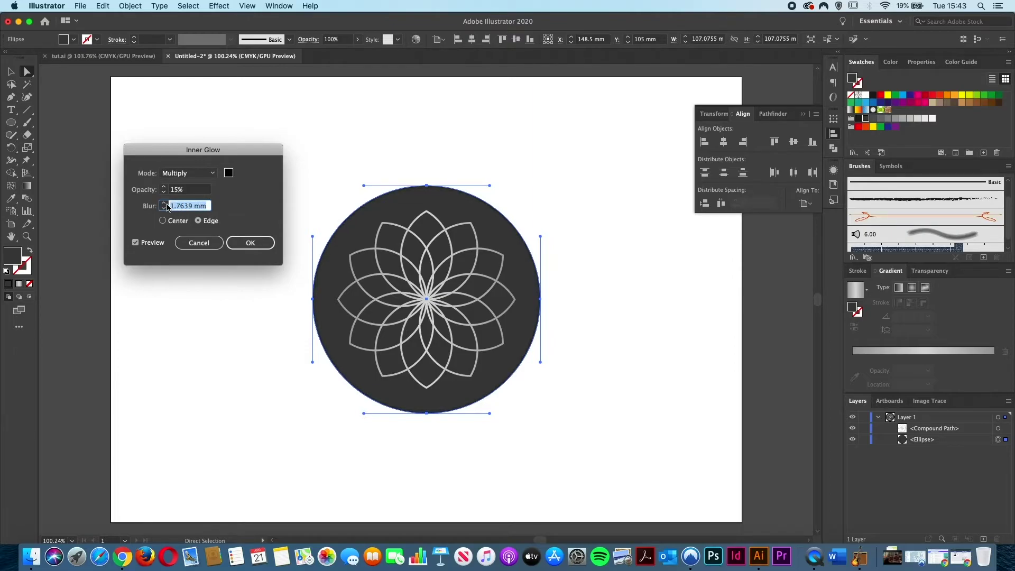
pyautogui.write('21px')
pyautogui.click(256, 244)
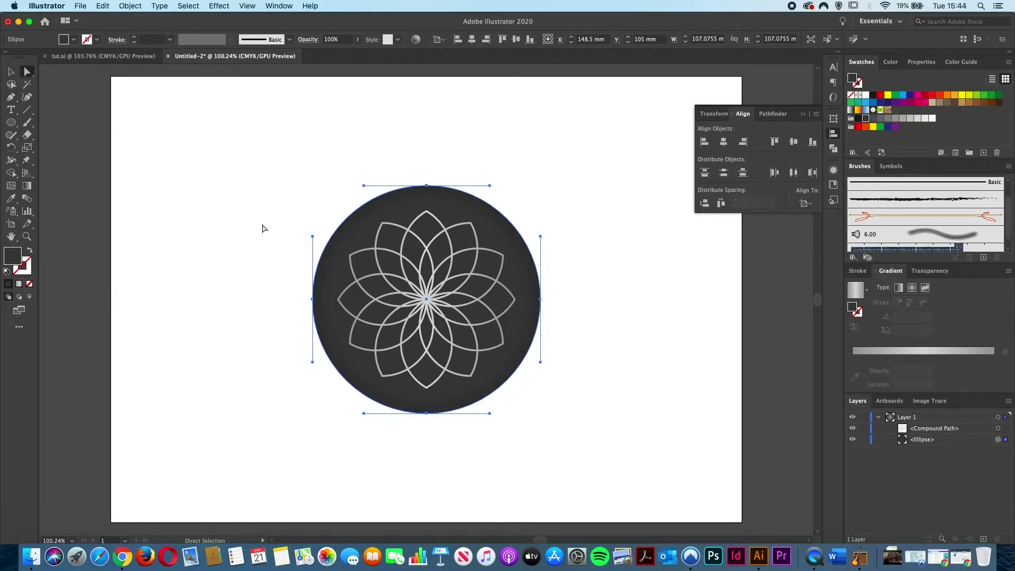
# Step: Add the text "Baskerville Media" beneath the dark circle
pyautogui.click(196, 172)
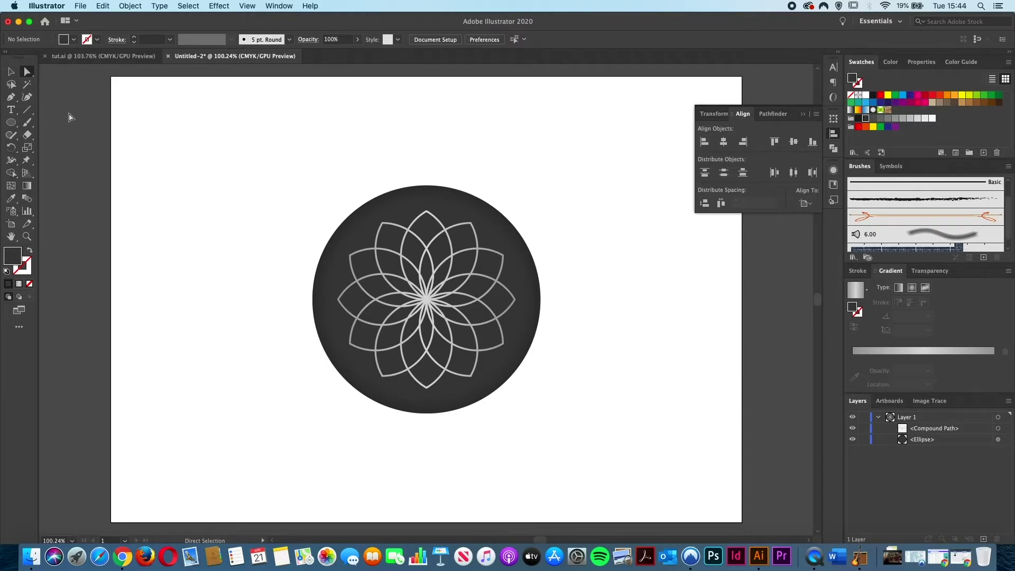
pyautogui.click(10, 111)
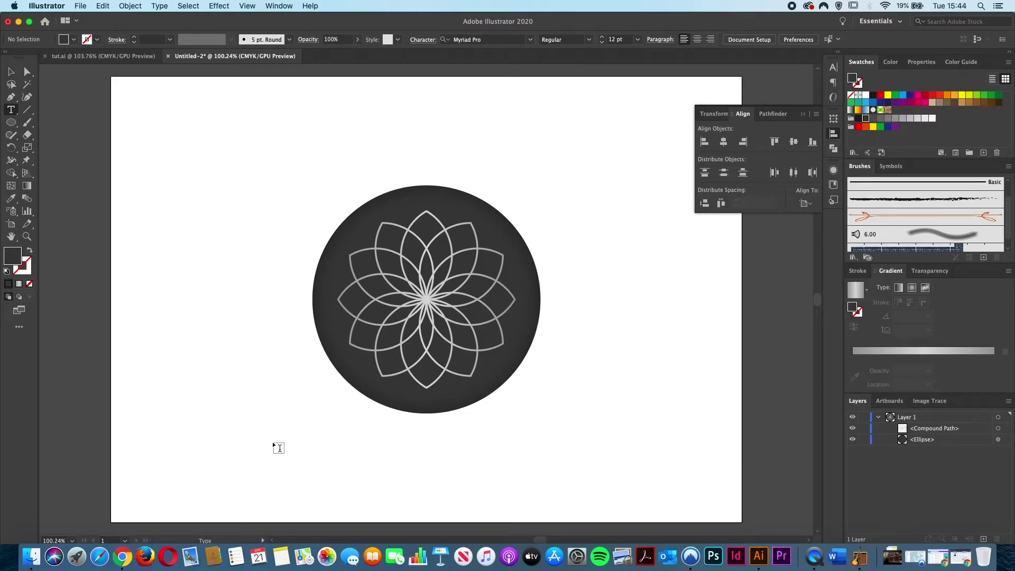
pyautogui.click(284, 455)
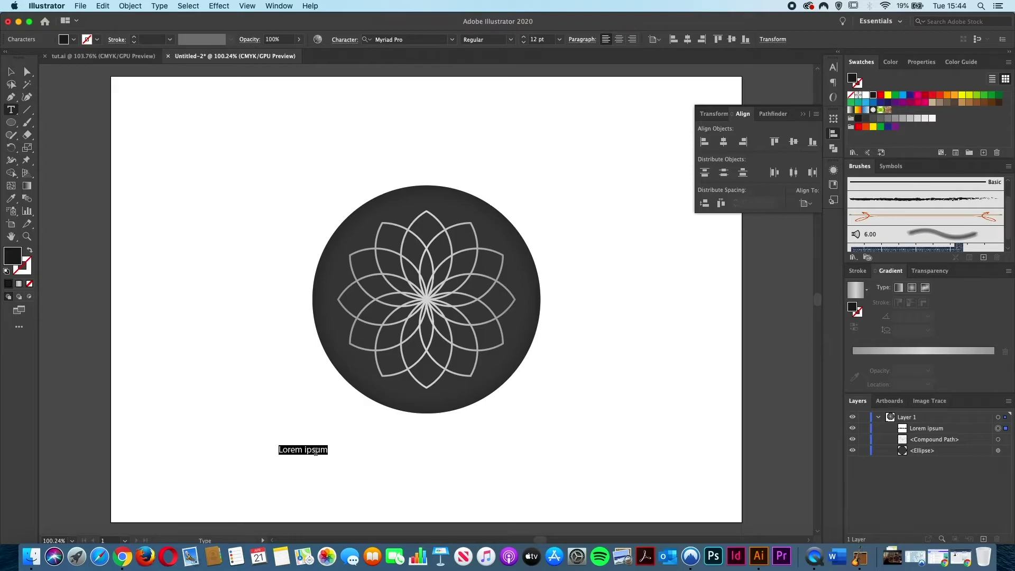
pyautogui.write('Ba')
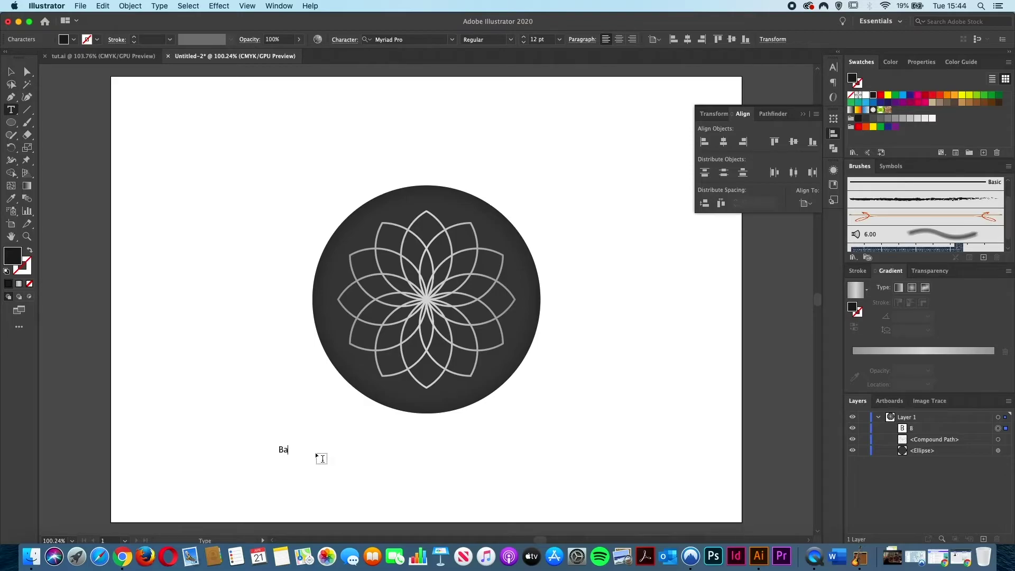
pyautogui.write('skerville Media')
# Step: Change the font of the whole "Baskerville Media" text to Baskerville
pyautogui.press('super')
pyautogui.press('super')
pyautogui.press('super+a')
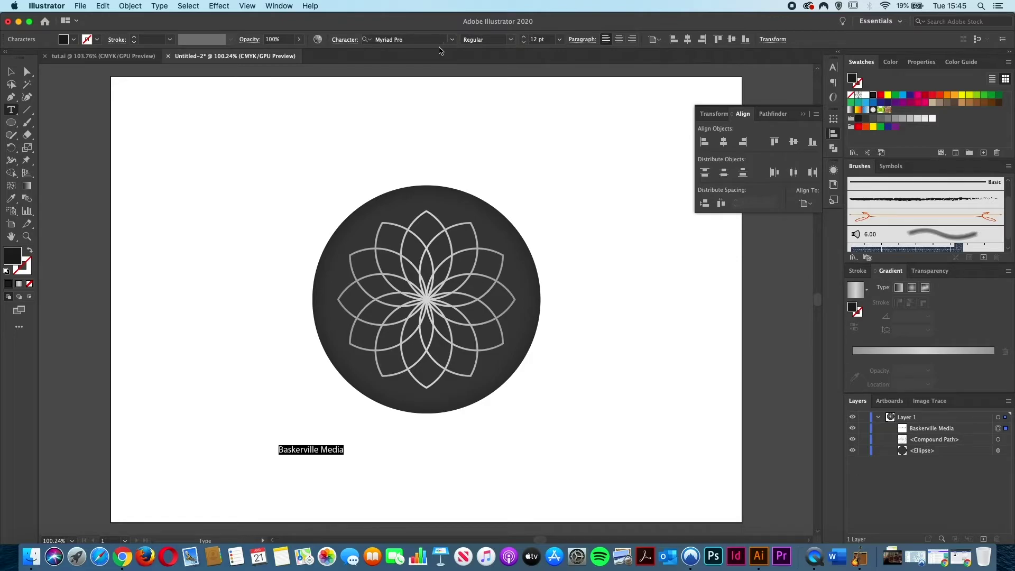
pyautogui.click(279, 6)
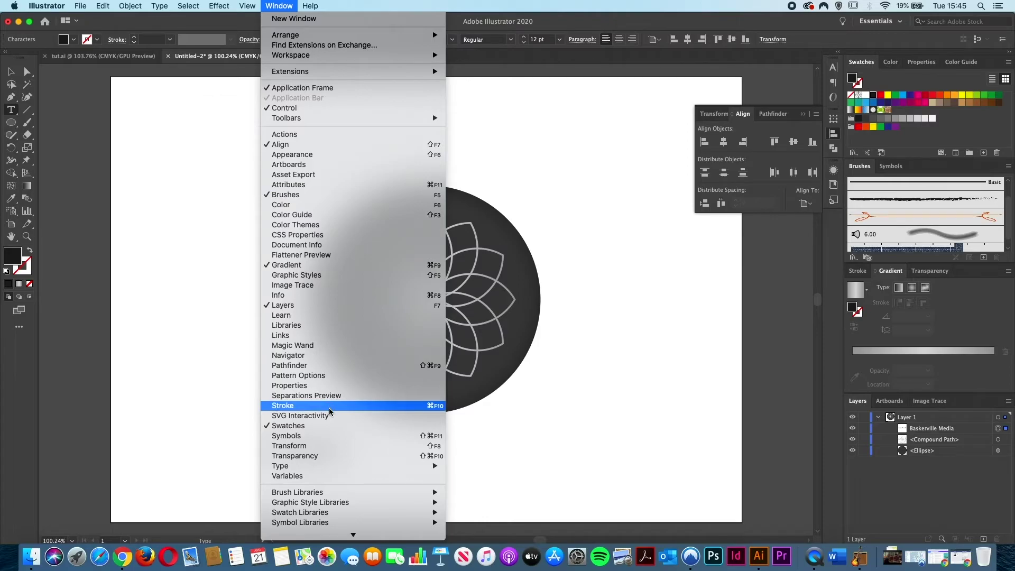
pyautogui.moveTo(309, 466)
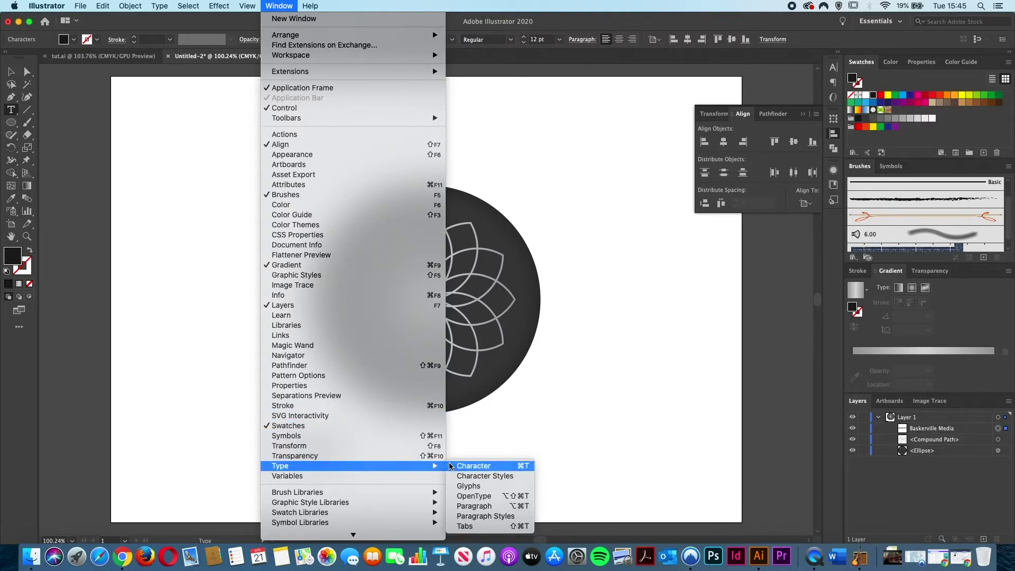
pyautogui.click(473, 468)
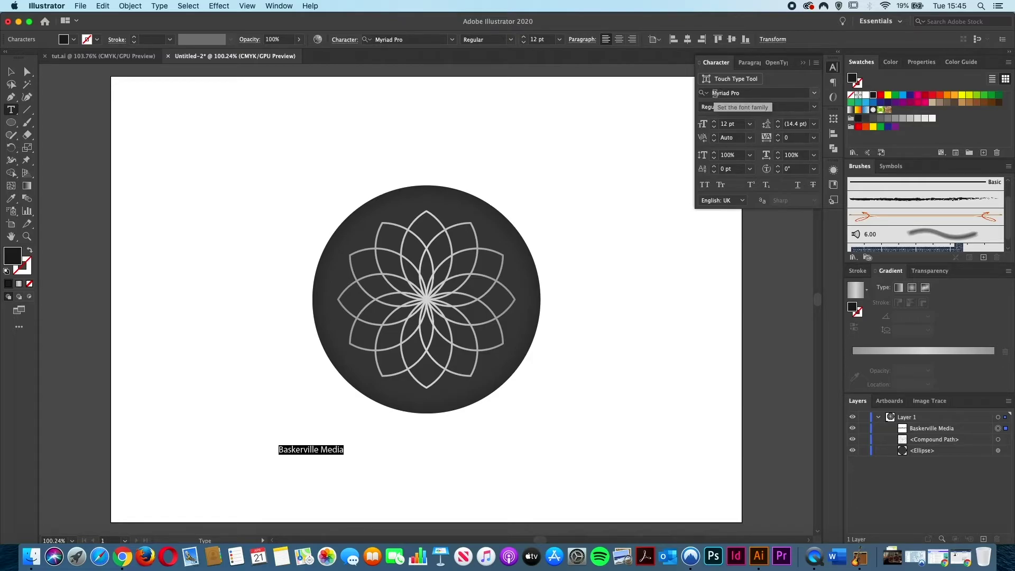
pyautogui.click(815, 95)
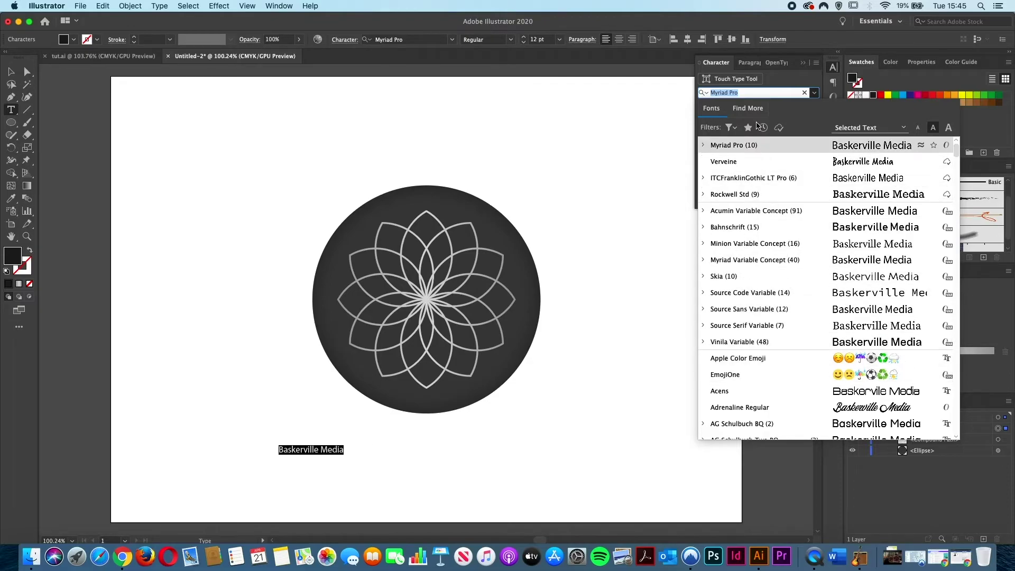
pyautogui.click(751, 92)
pyautogui.moveTo(744, 93); pyautogui.dragTo(710, 93)
pyautogui.write('bas')
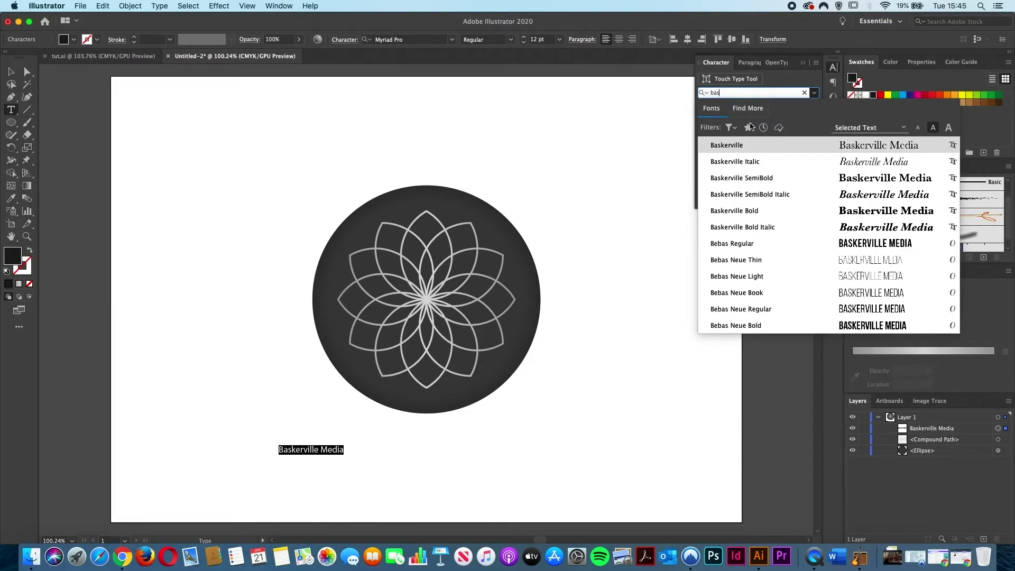
pyautogui.click(737, 144)
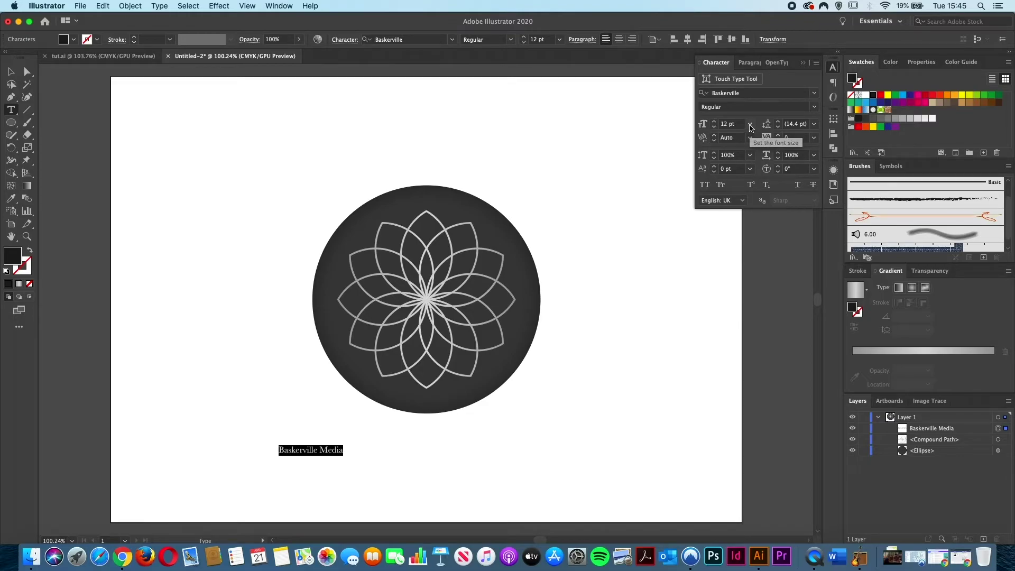
# Step: Set the "Baskerville Media" text to 60 pt and all caps
pyautogui.click(750, 124)
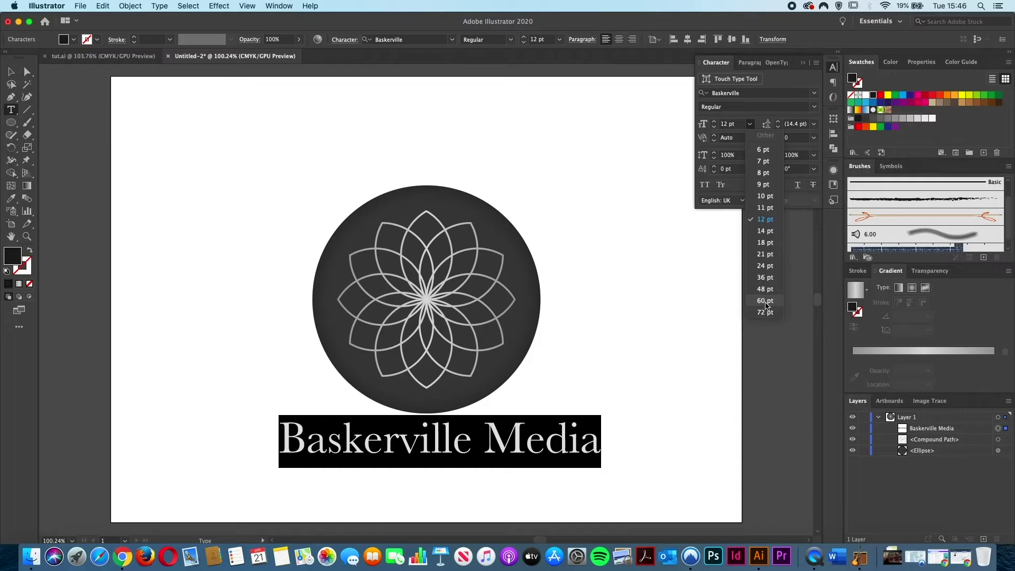
pyautogui.click(765, 301)
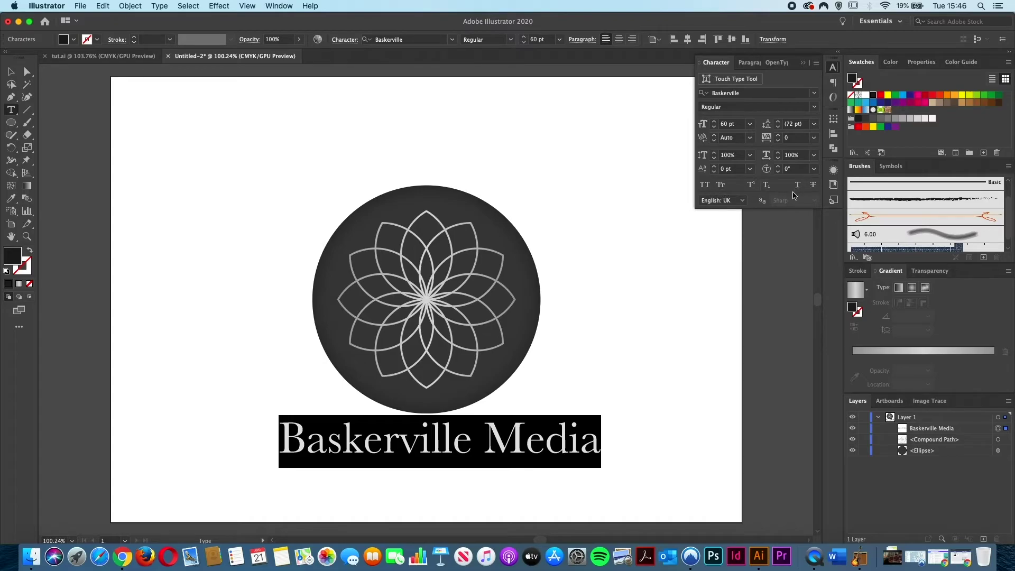
pyautogui.click(705, 188)
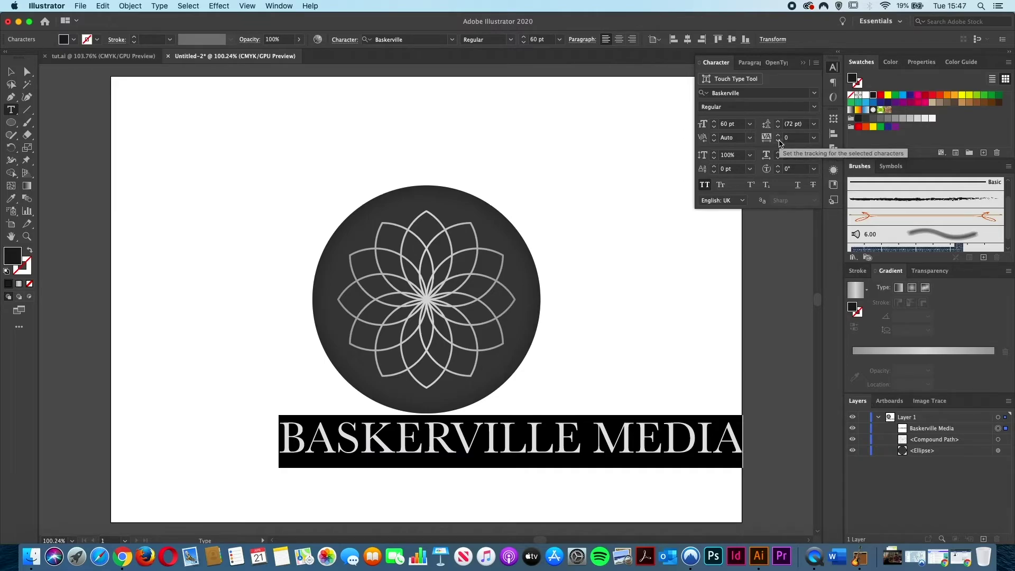
# Step: Set the text's tracking to 110 and fill it with the same dark grey as the circle
pyautogui.click(815, 138)
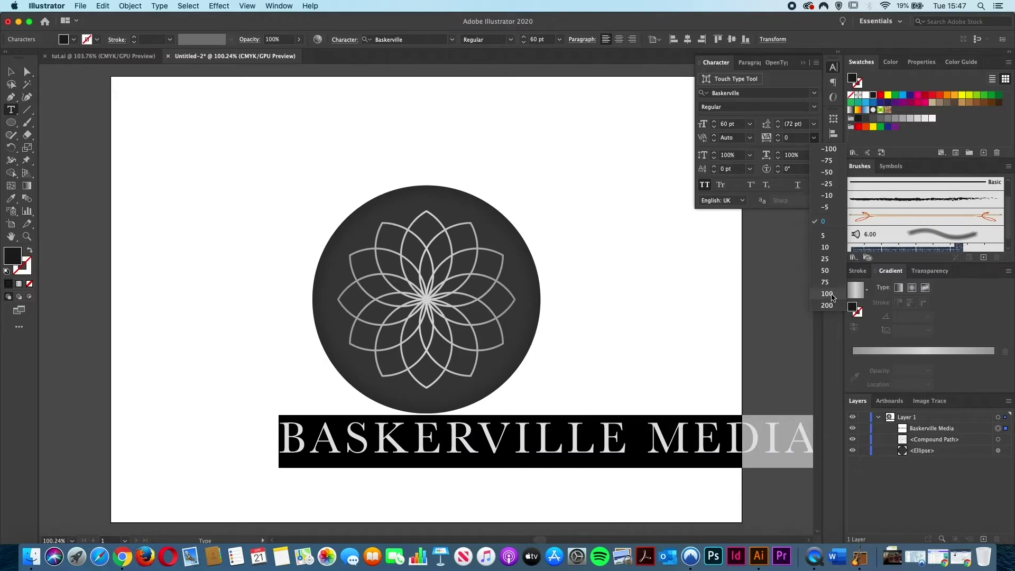
pyautogui.click(827, 294)
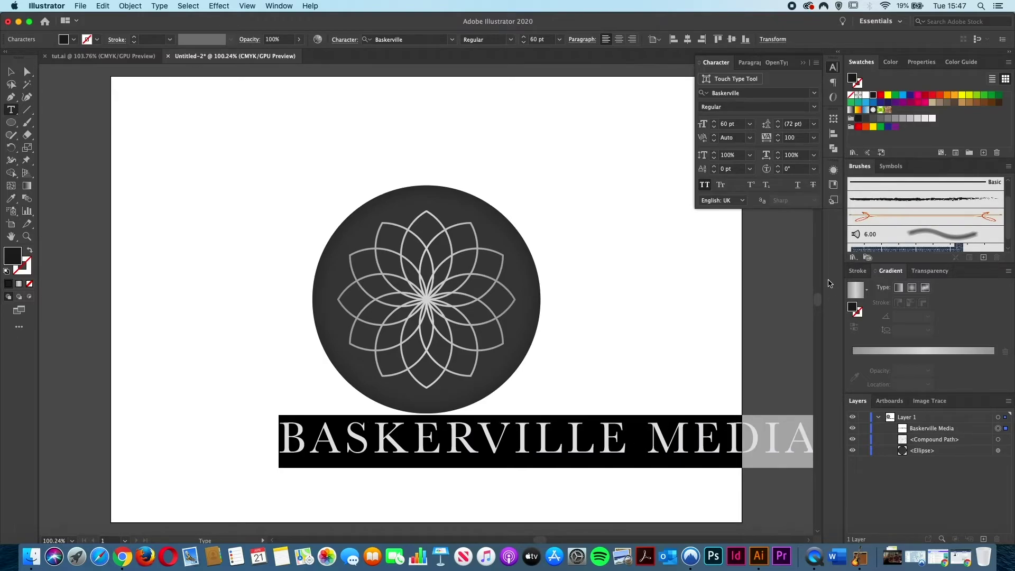
pyautogui.press('shift')
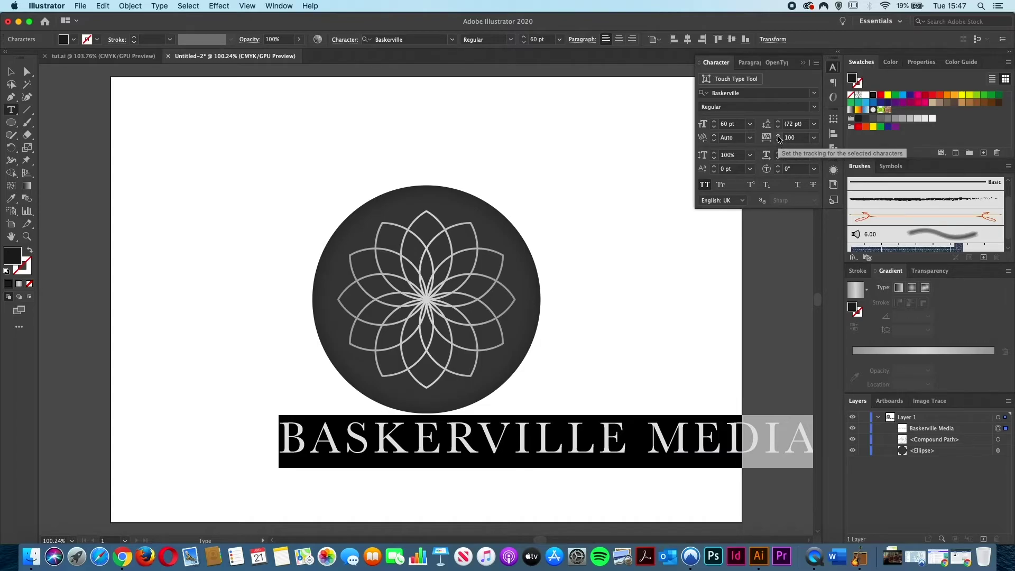
pyautogui.click(779, 136)
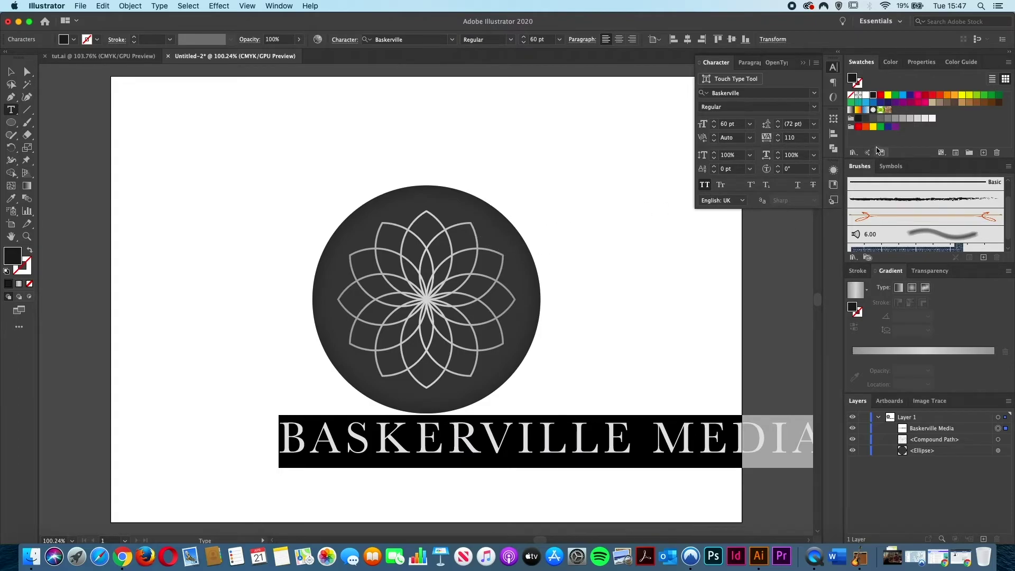
pyautogui.click(865, 121)
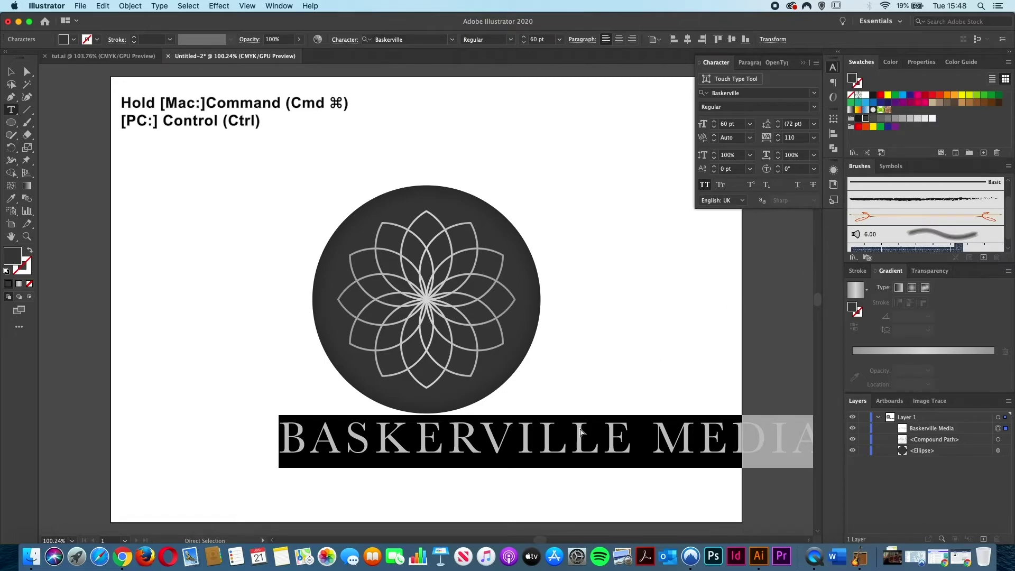
# Step: Move the text clear below the circle and centre the text, flower and circle horizontally
pyautogui.moveTo(570, 434); pyautogui.dragTo(475, 454)
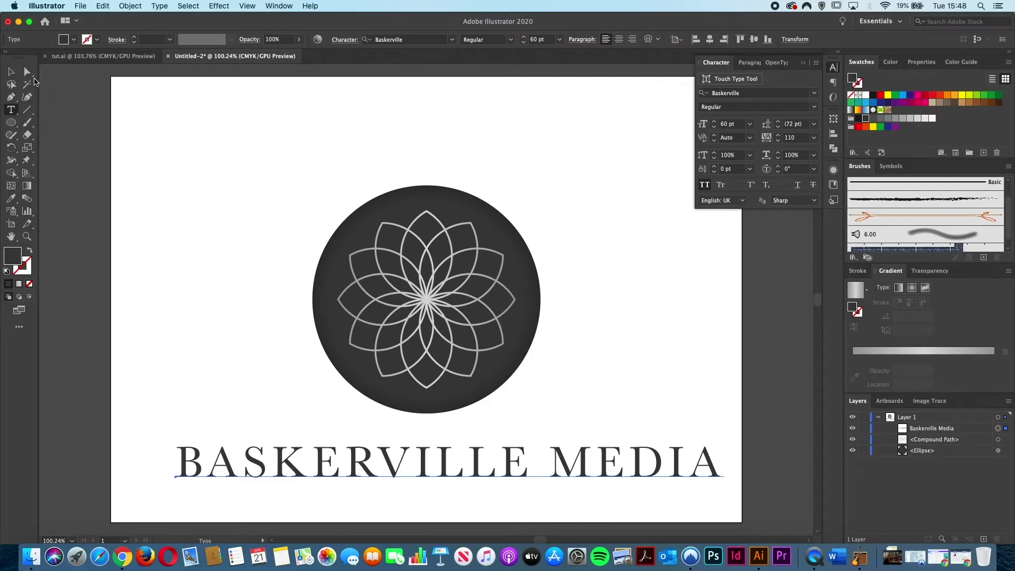
pyautogui.click(12, 73)
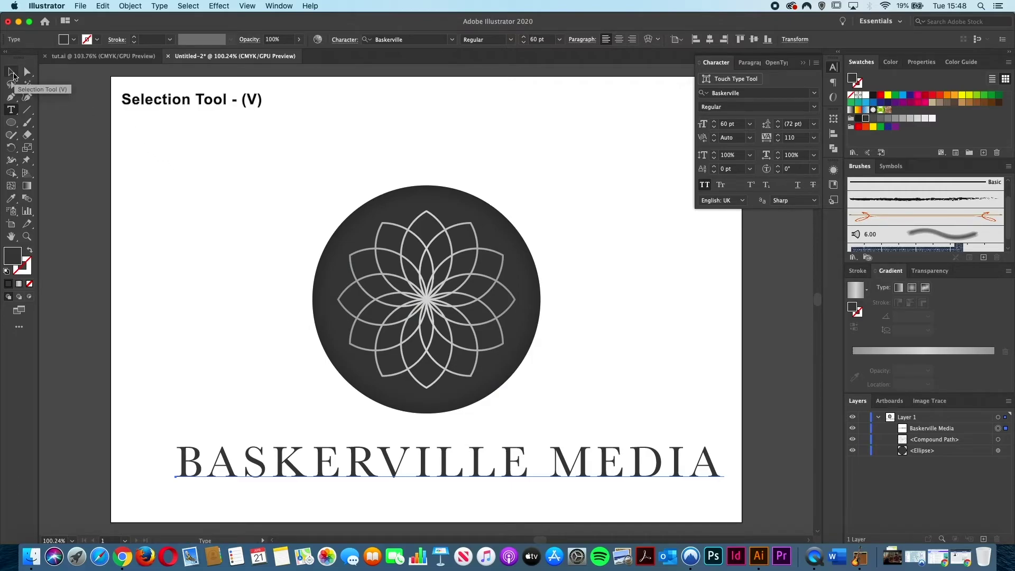
pyautogui.moveTo(134, 98); pyautogui.dragTo(739, 519)
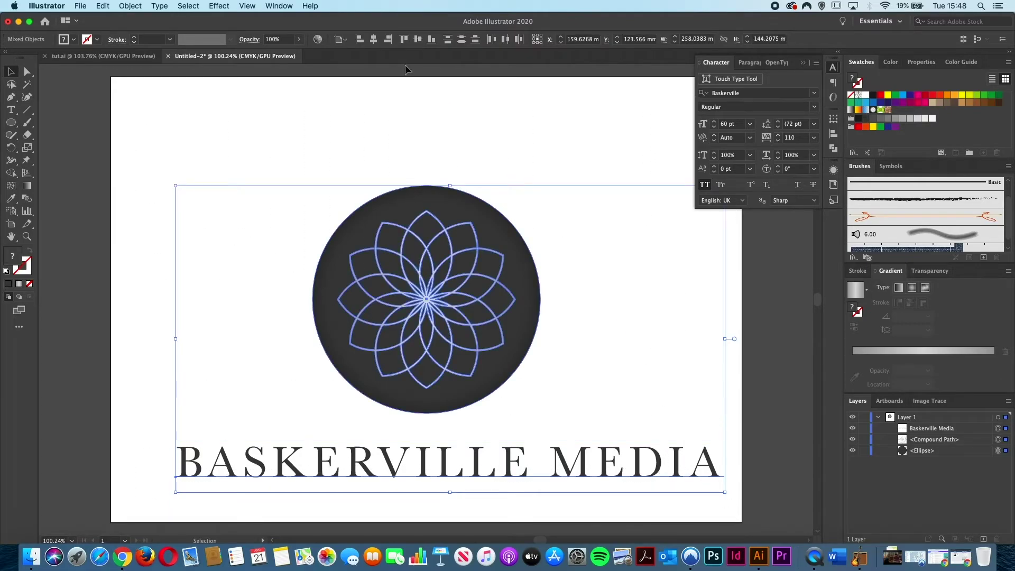
pyautogui.click(373, 40)
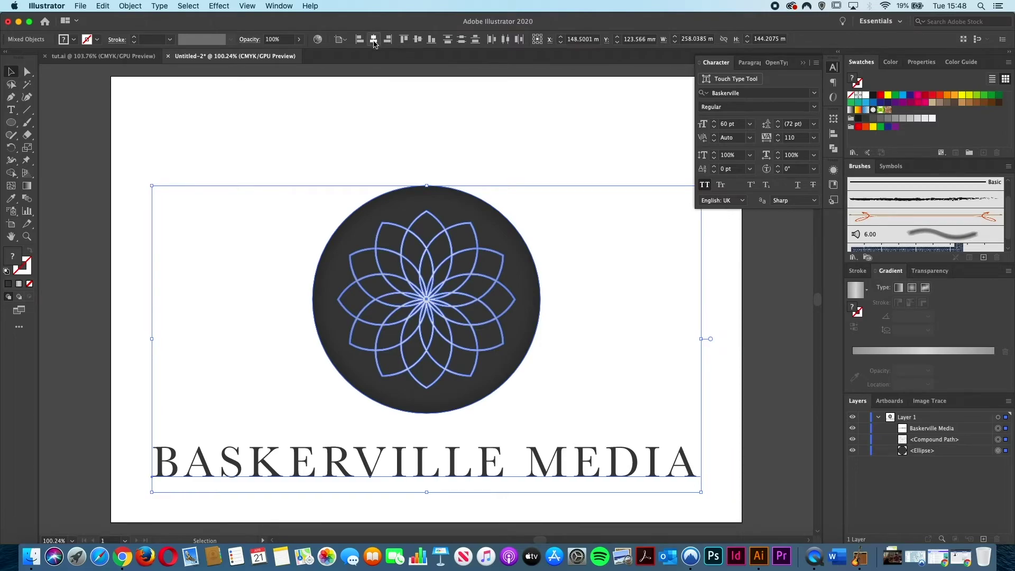
pyautogui.click(428, 122)
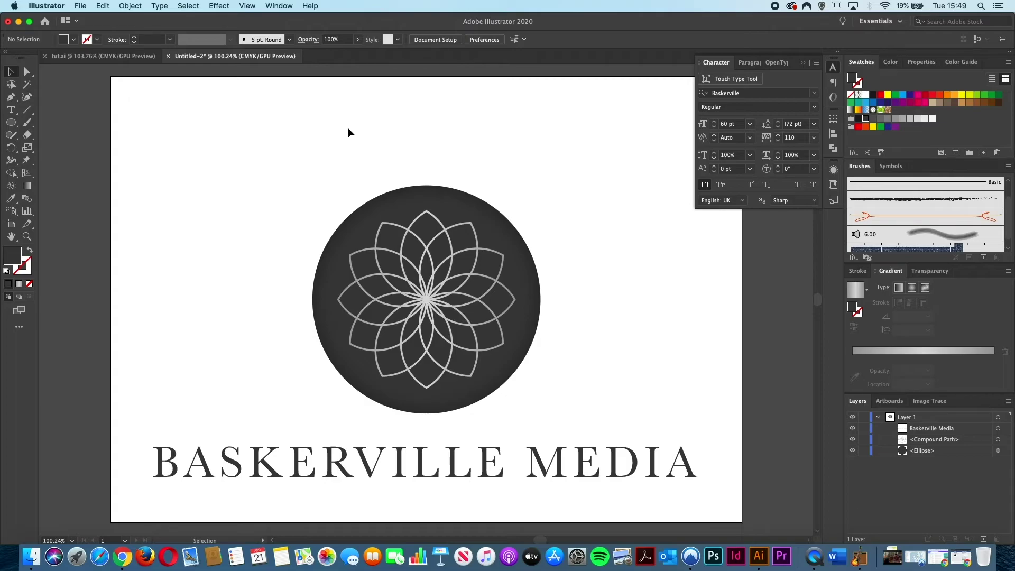
# Step: Duplicate the artboard together with its logo and text, placing the copy just to the right of the original
pyautogui.moveTo(129, 100); pyautogui.dragTo(711, 492)
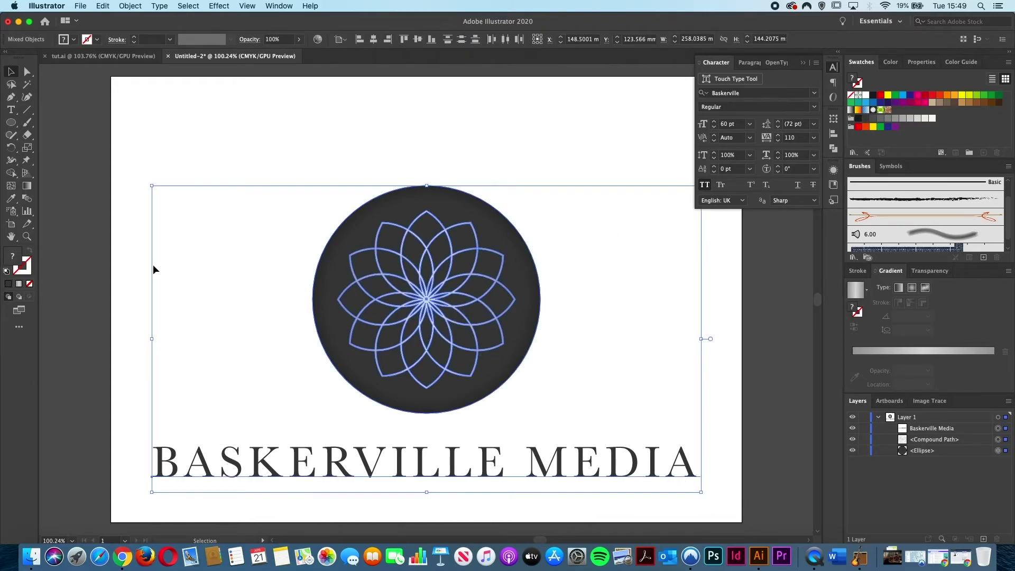
pyautogui.click(12, 228)
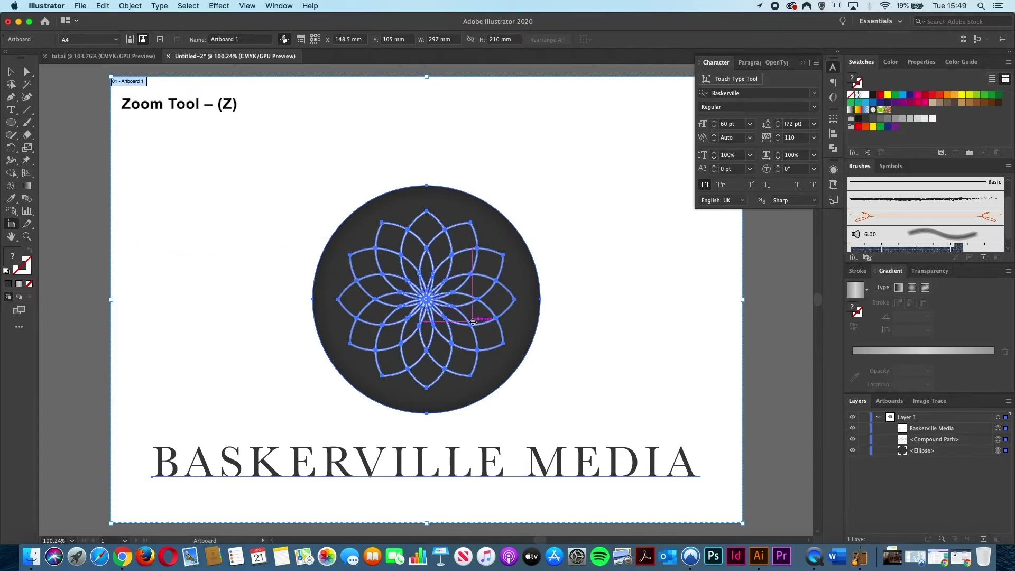
pyautogui.press('space')
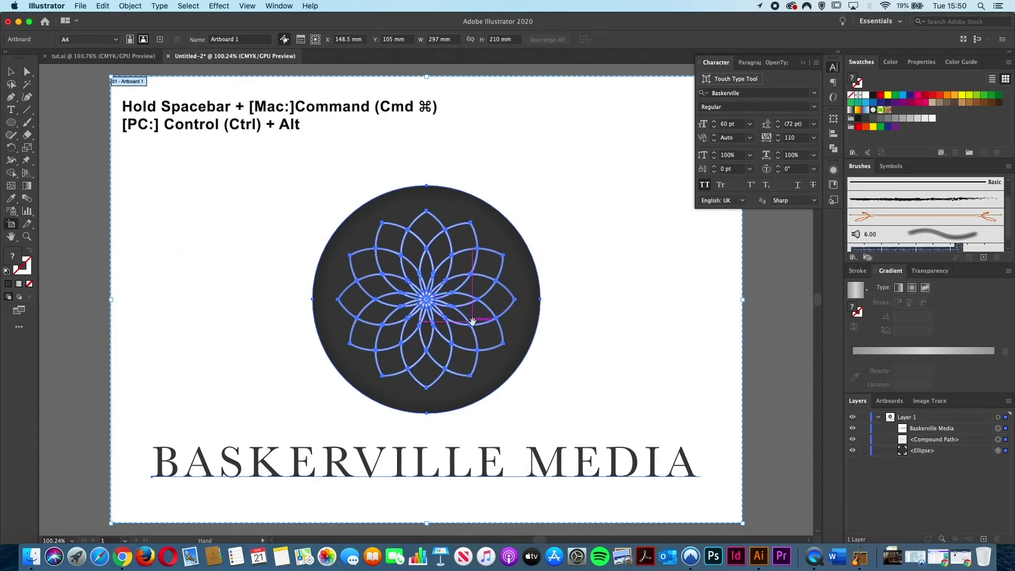
pyautogui.press('super')
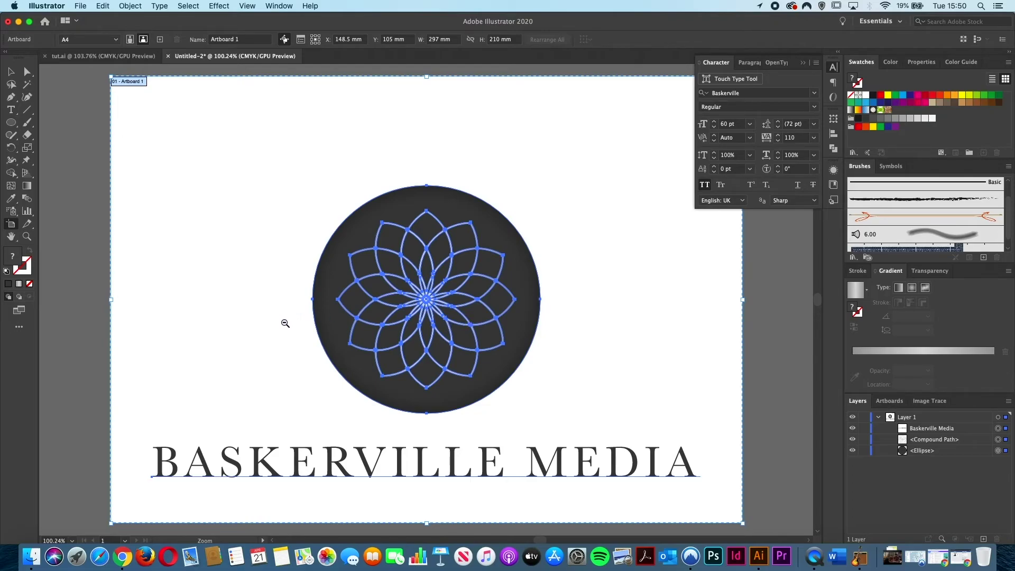
pyautogui.keyDown('alt'); pyautogui.keyDown('super'); pyautogui.click(324, 336); pyautogui.keyUp('super'); pyautogui.keyUp('alt')
pyautogui.keyDown('alt'); pyautogui.keyDown('super'); pyautogui.click(605, 317); pyautogui.keyUp('super'); pyautogui.keyUp('alt')
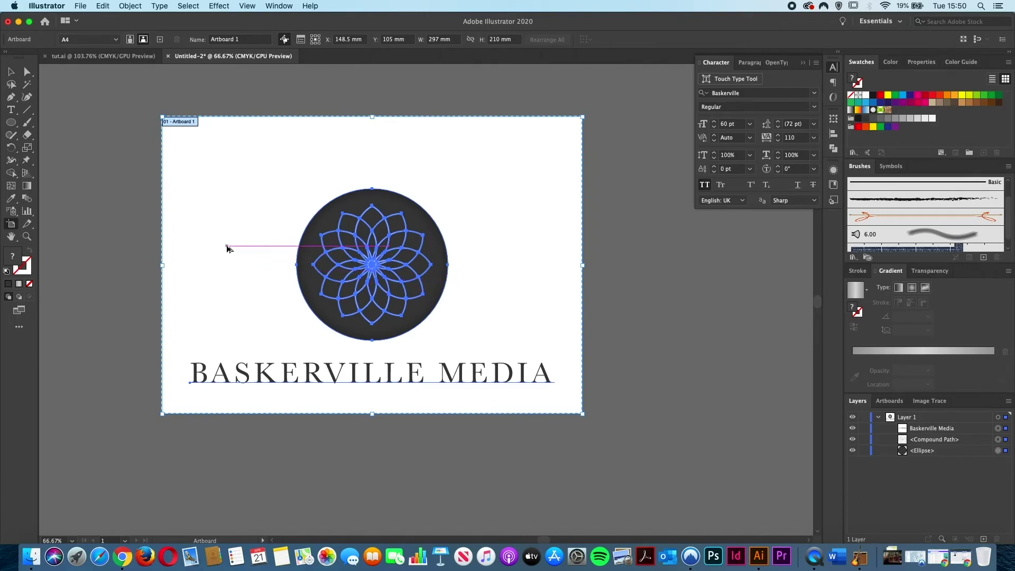
pyautogui.moveTo(227, 248); pyautogui.dragTo(661, 249)
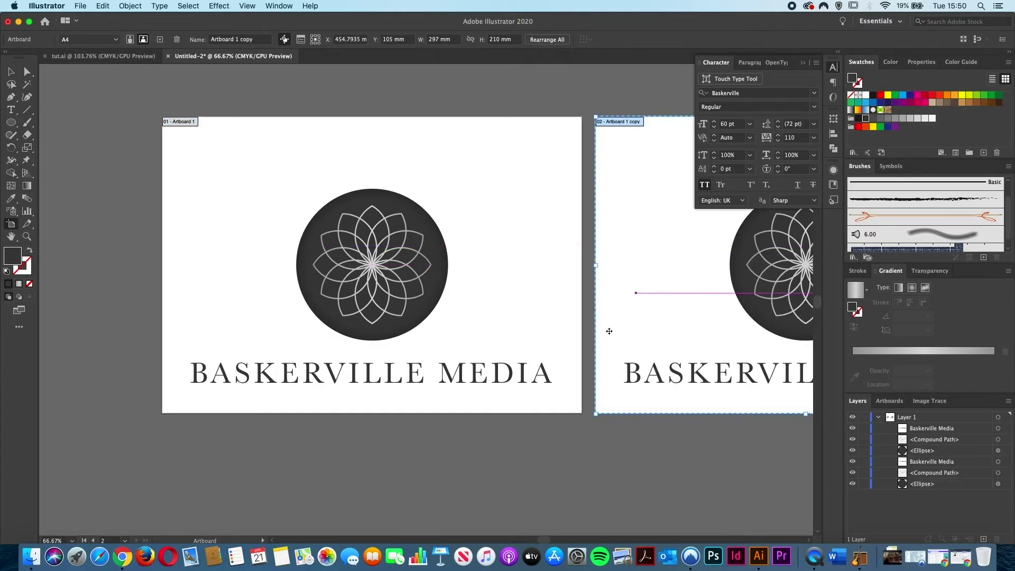
# Step: Add a new layer, Layer 2, above Layer 1 for the second artboard's logo
pyautogui.moveTo(544, 542); pyautogui.dragTo(564, 537)
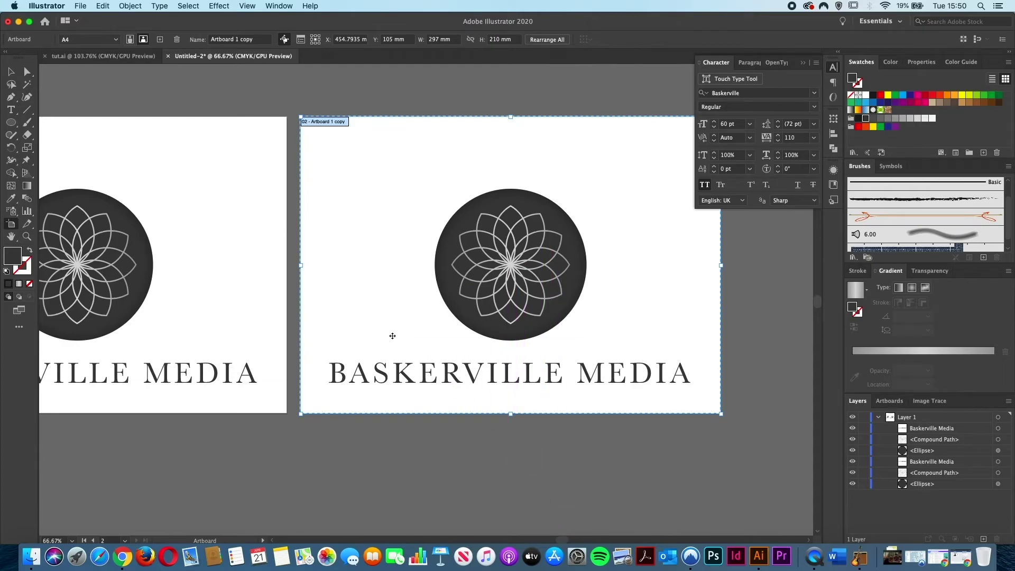
pyautogui.click(11, 73)
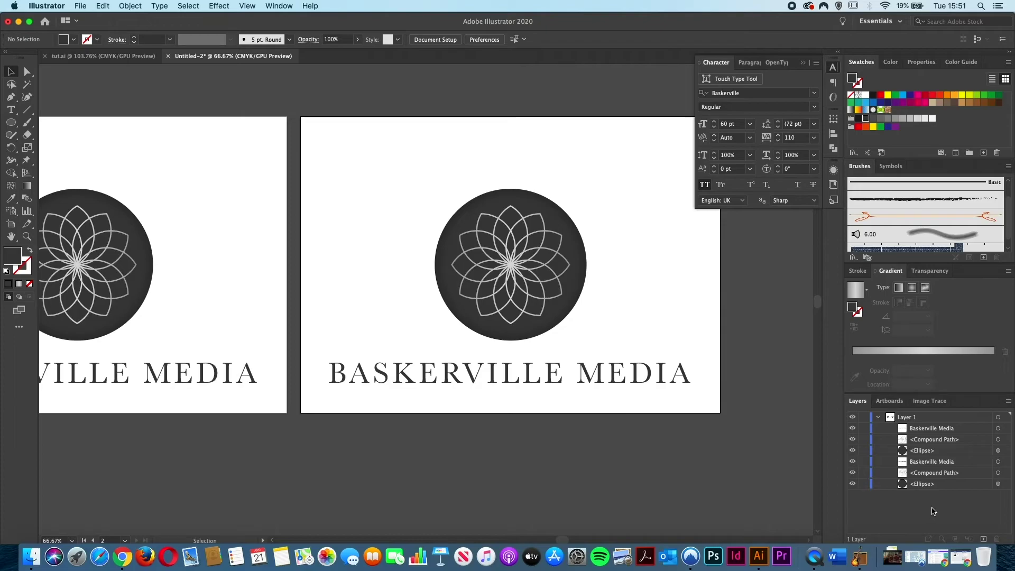
pyautogui.click(984, 541)
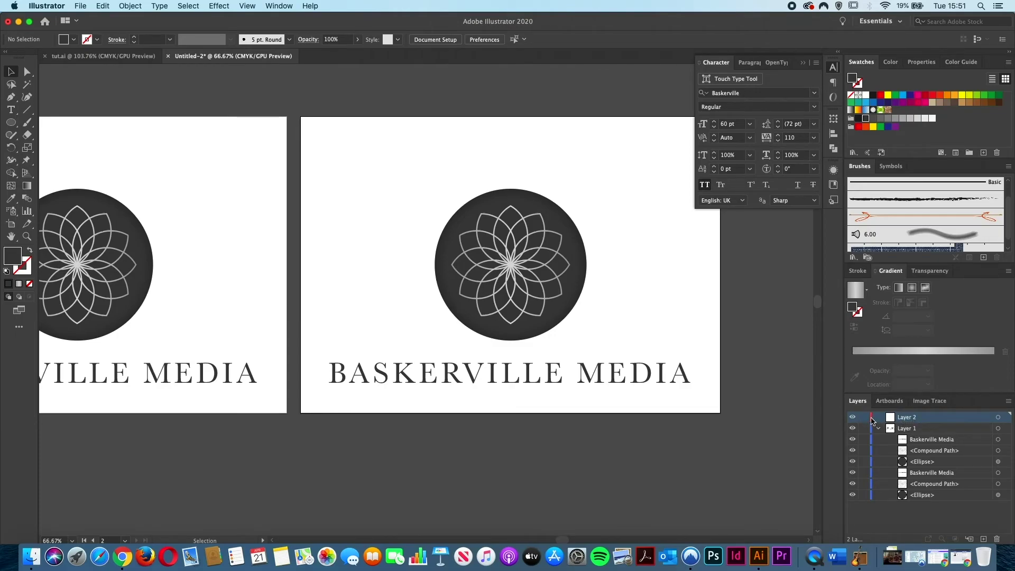
pyautogui.doubleClick(932, 420)
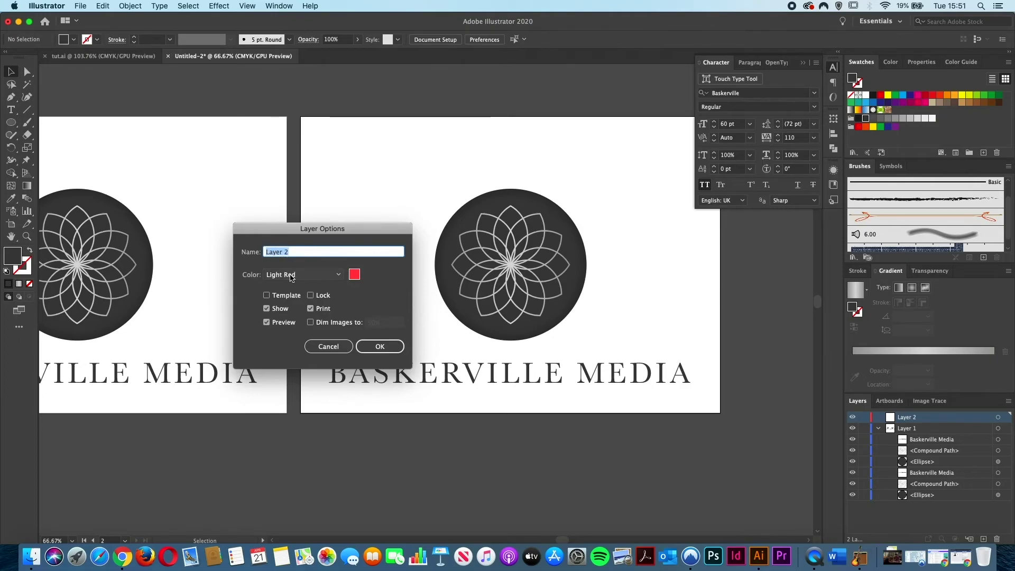
pyautogui.click(341, 278)
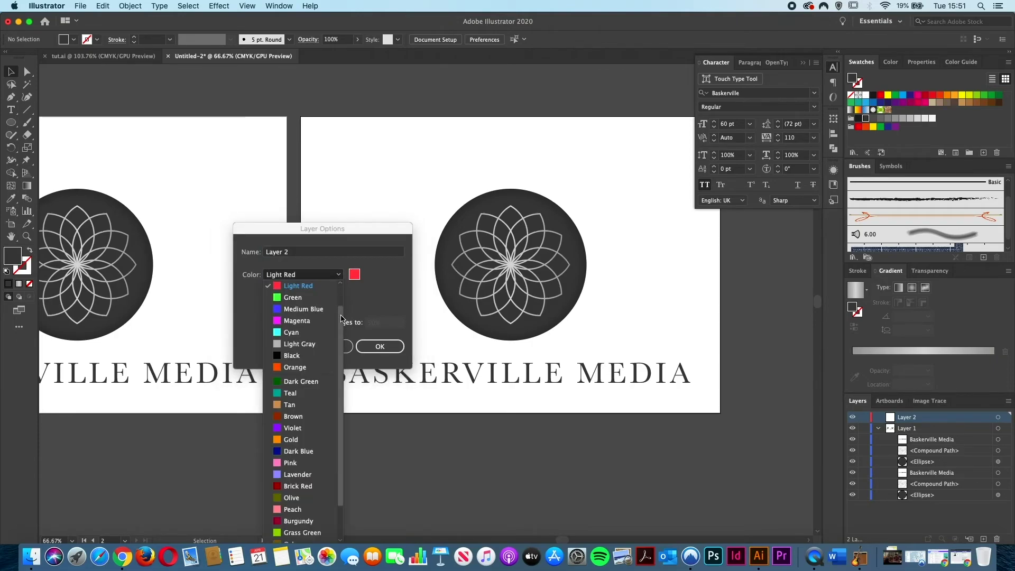
pyautogui.scroll(1, 341, 310)
pyautogui.scroll(-5, 341, 309)
pyautogui.scroll(6, 342, 380)
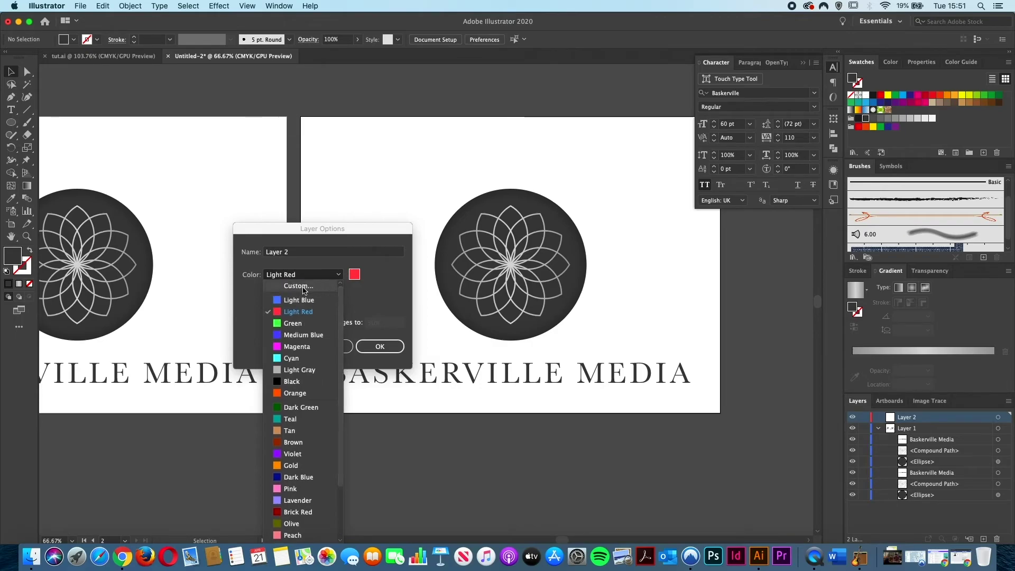
pyautogui.click(363, 290)
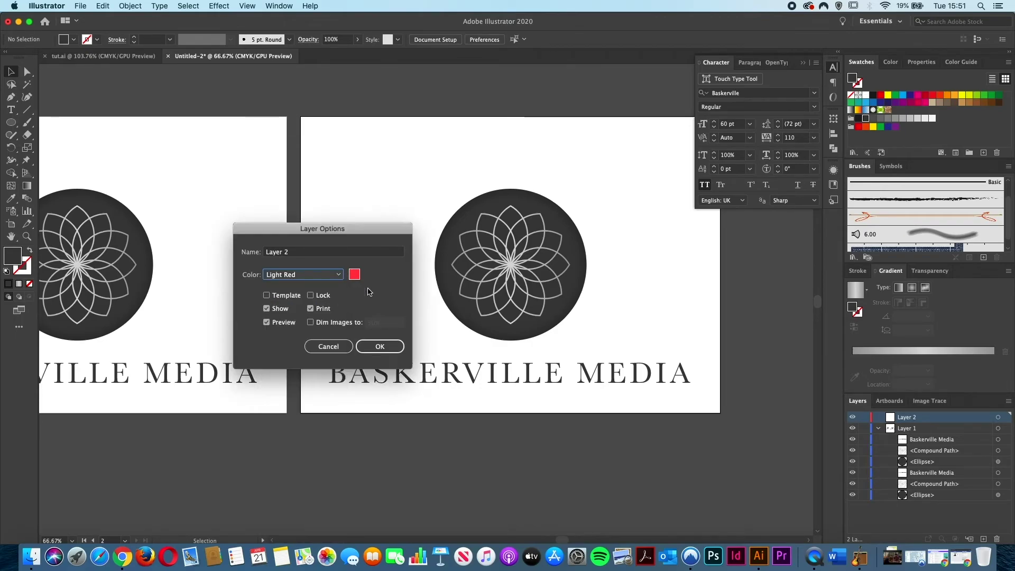
pyautogui.click(329, 346)
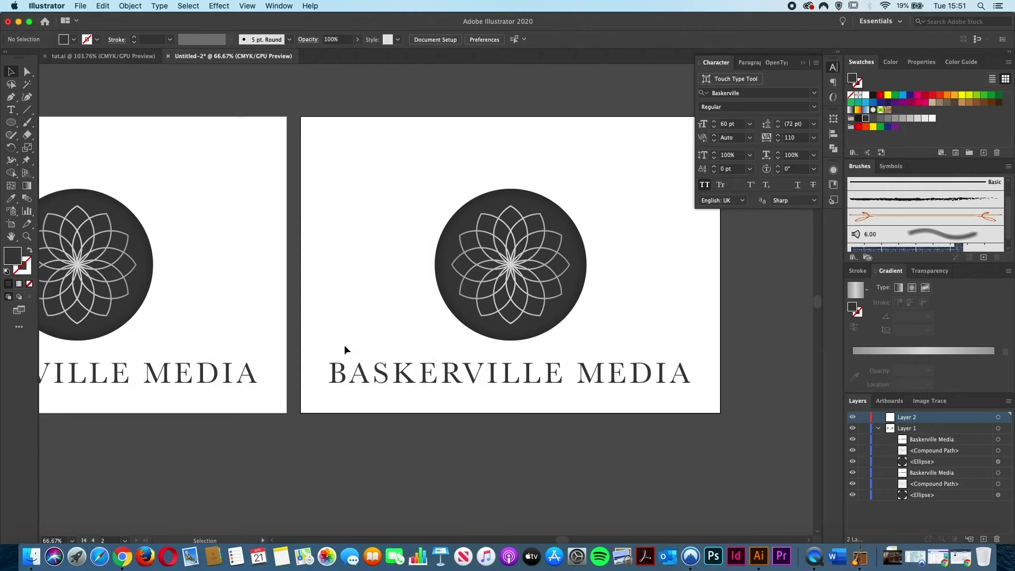
# Step: Move the second artboard's text, flower and circle from Layer 1 into Layer 2, and show only Layer 2's contents expanded
pyautogui.moveTo(311, 133); pyautogui.dragTo(703, 392)
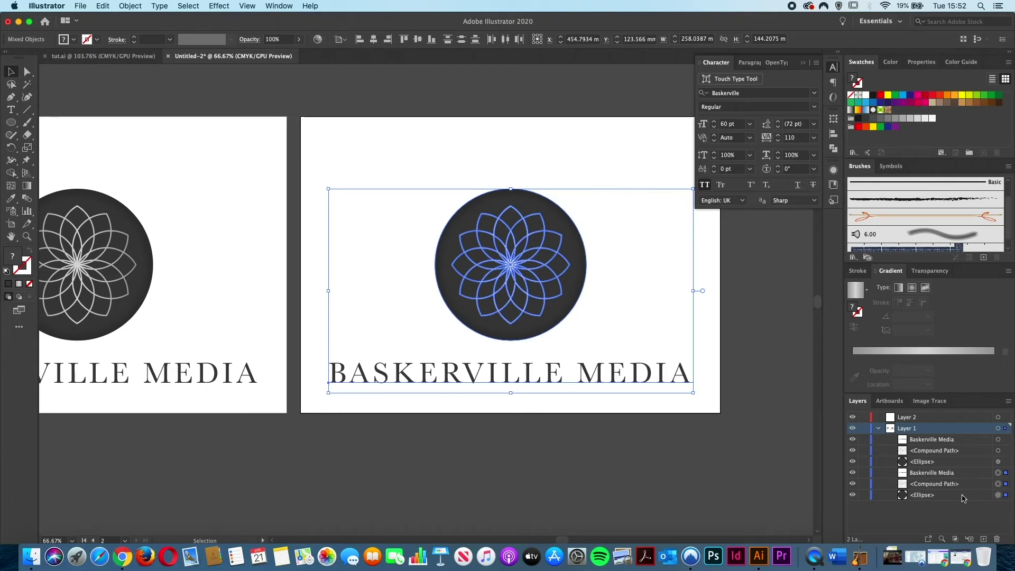
pyautogui.click(926, 496)
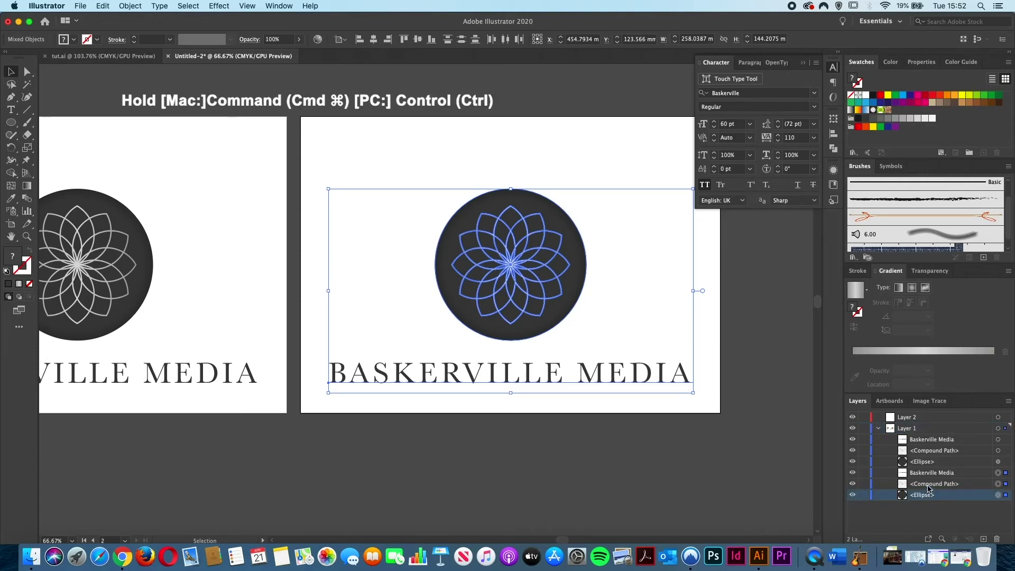
pyautogui.keyDown('super'); pyautogui.click(926, 486); pyautogui.keyUp('super')
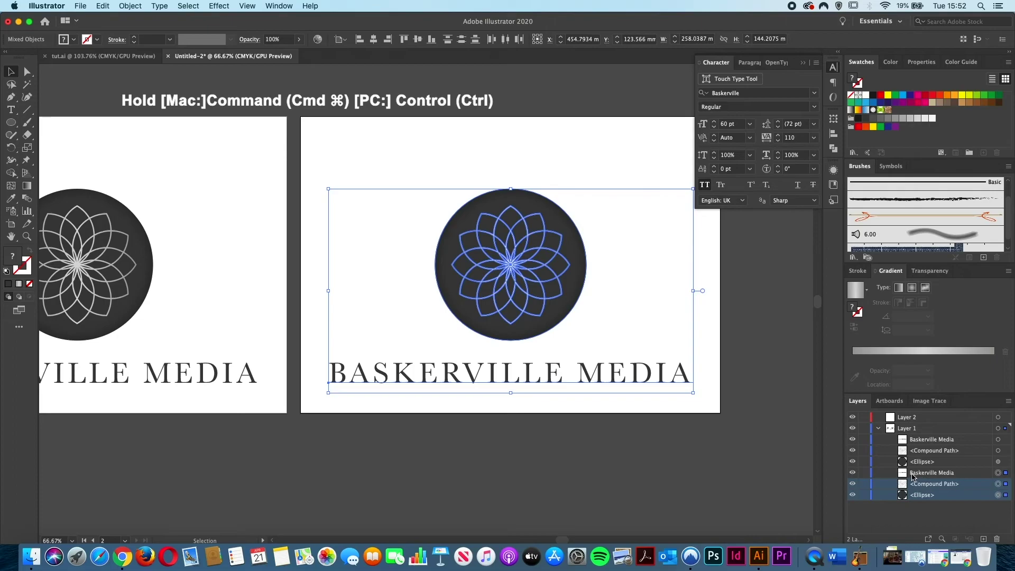
pyautogui.keyDown('super'); pyautogui.click(918, 473); pyautogui.keyUp('super')
pyautogui.moveTo(917, 475); pyautogui.dragTo(916, 421)
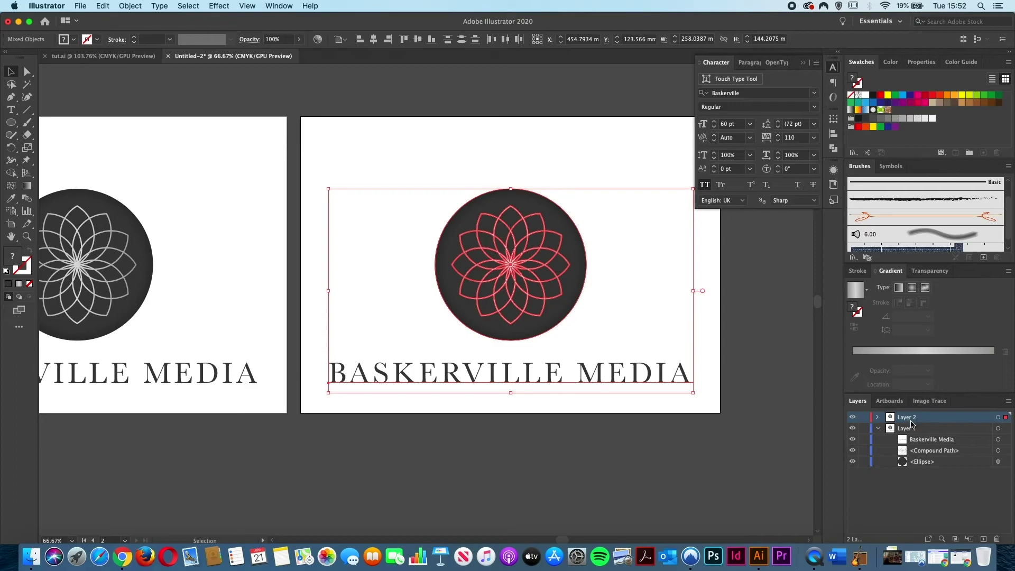
pyautogui.click(877, 429)
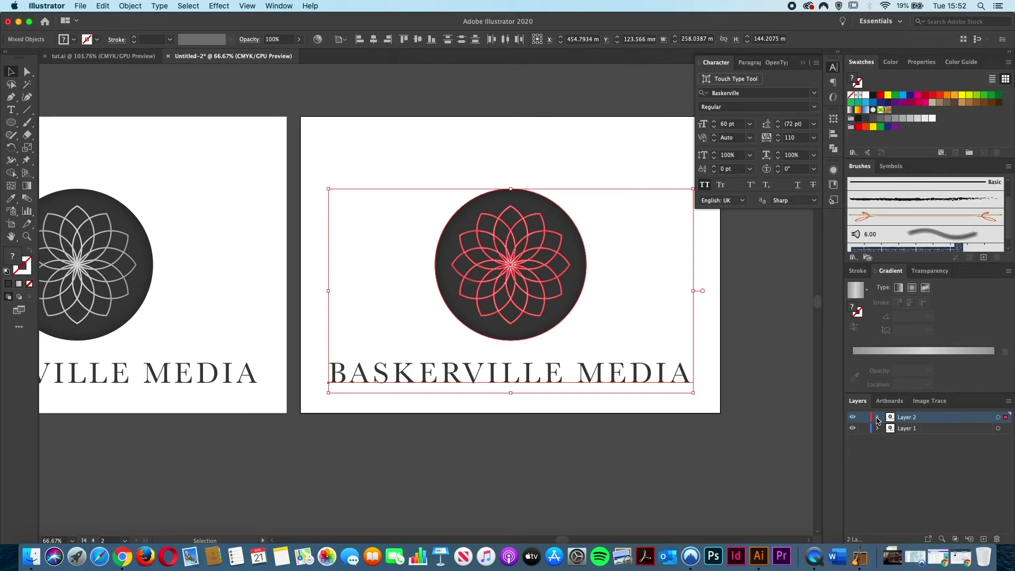
pyautogui.click(878, 418)
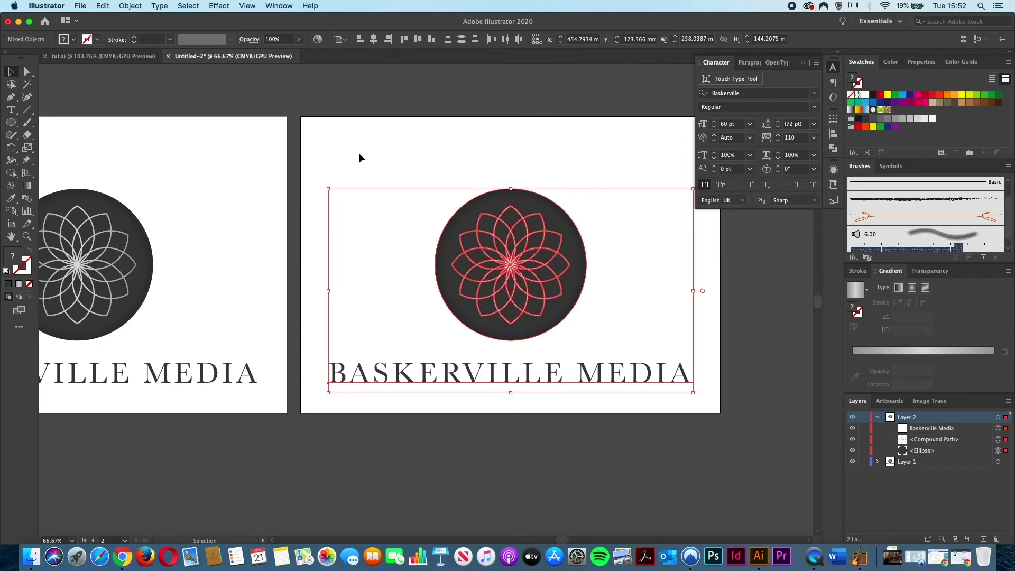
# Step: Scale the second artboard's circle and flower down proportionally from their centre to about 66 mm wide
pyautogui.moveTo(378, 174); pyautogui.dragTo(616, 348)
pyautogui.hotkey('shift', 'alt')
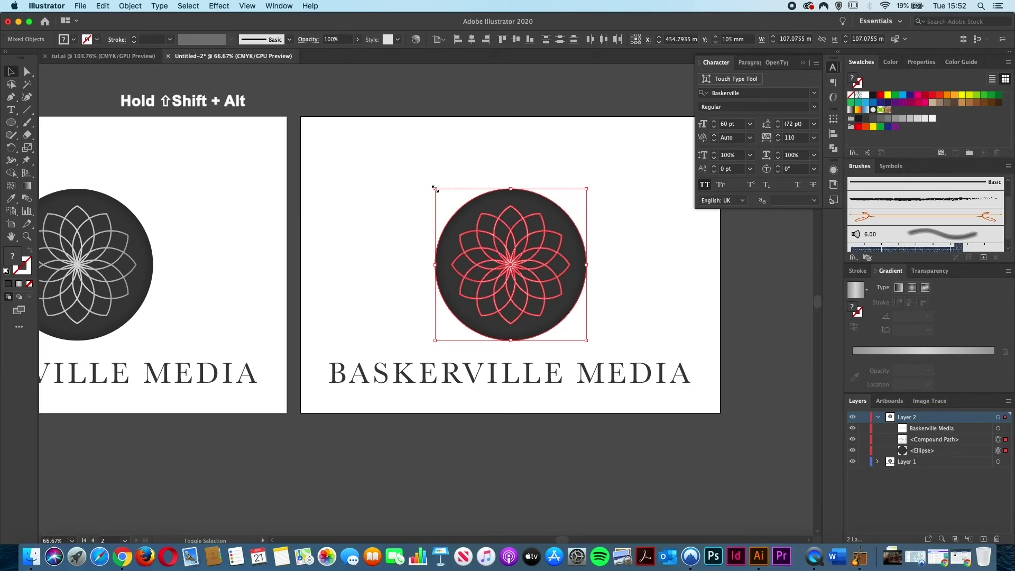
pyautogui.moveTo(434, 188); pyautogui.dragTo(465, 220)
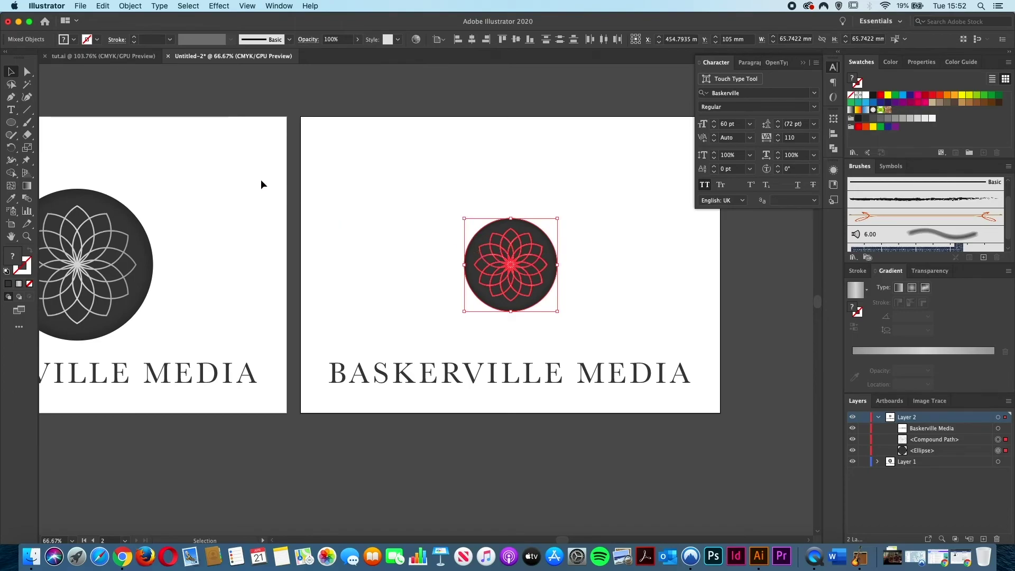
# Step: Break the second artboard's text into two lines, with "Baskerville" above "Media"
pyautogui.click(11, 110)
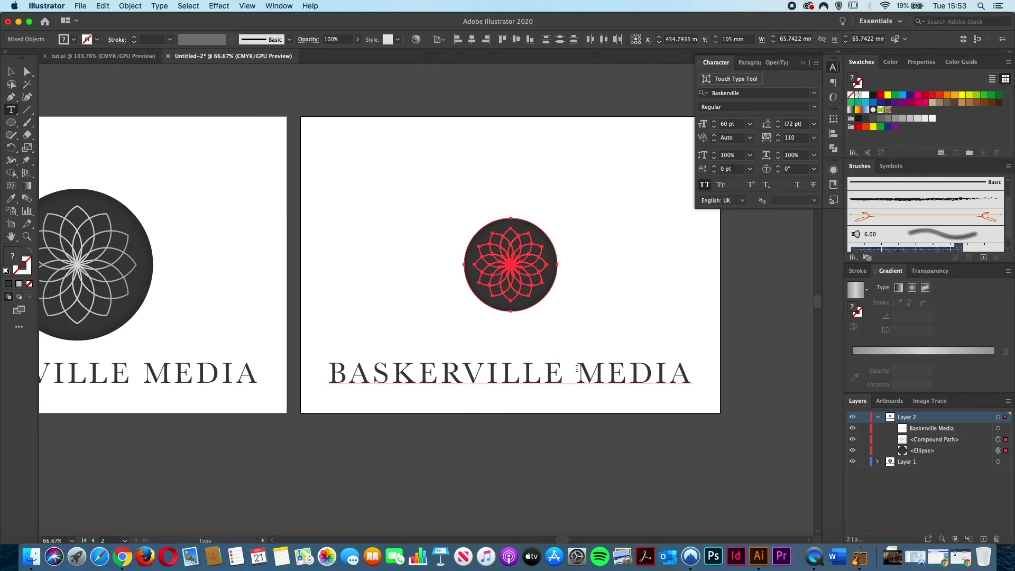
pyautogui.click(576, 369)
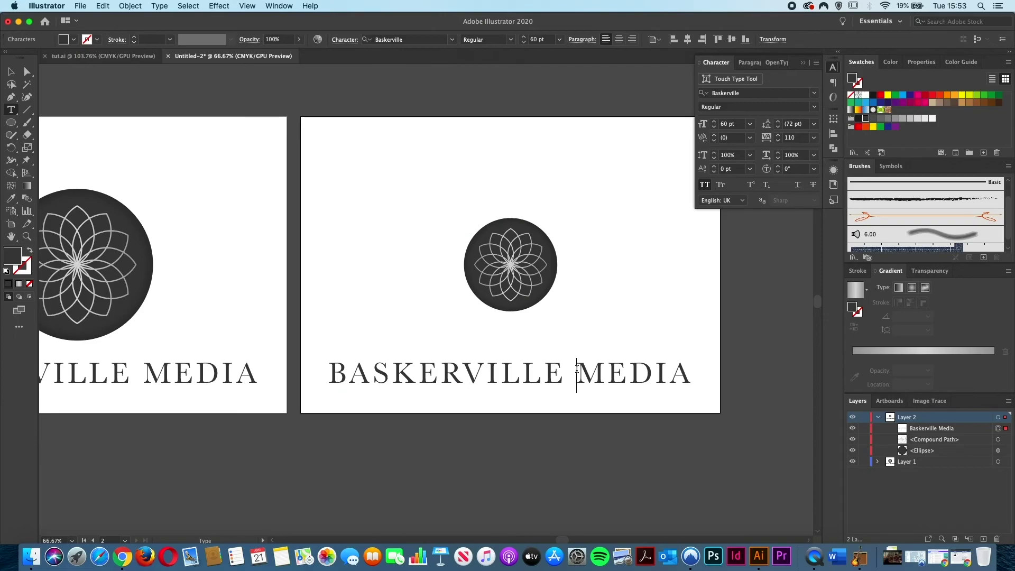
pyautogui.press('BackSpace')
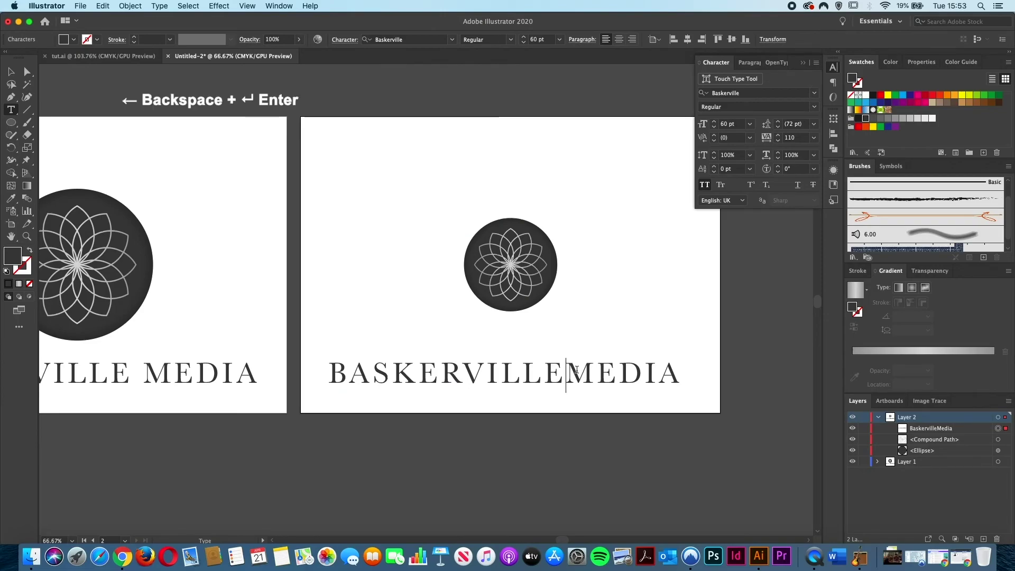
pyautogui.press('Return')
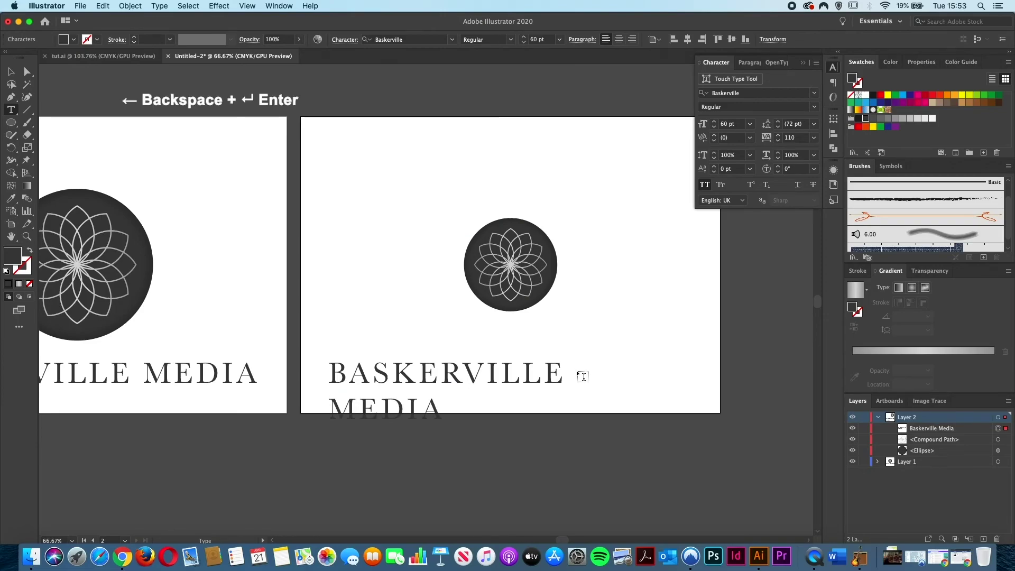
pyautogui.press('Escape')
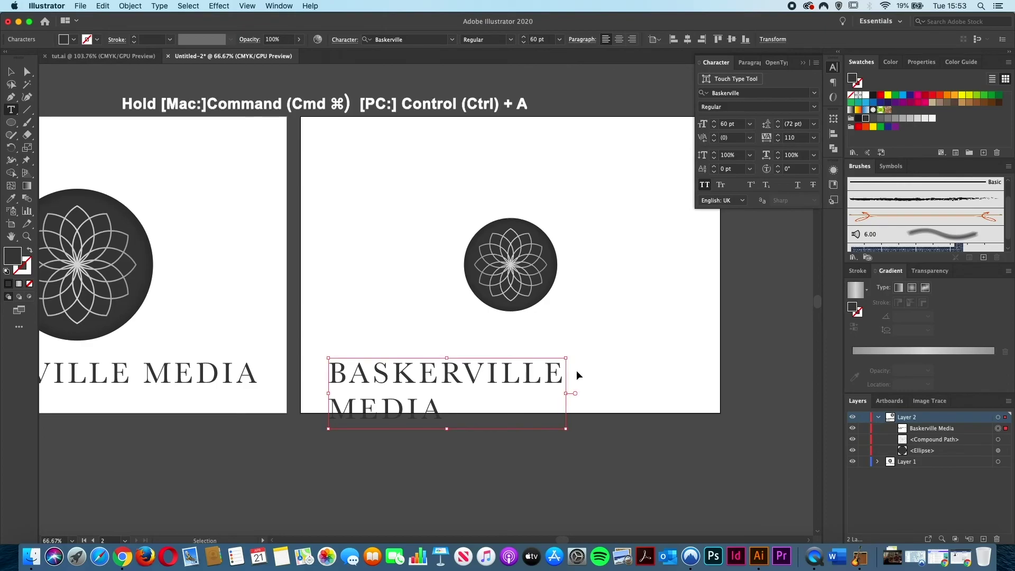
# Step: Centre-align both lines of the "Baskerville Media" paragraph on the second artboard
pyautogui.press('super+a')
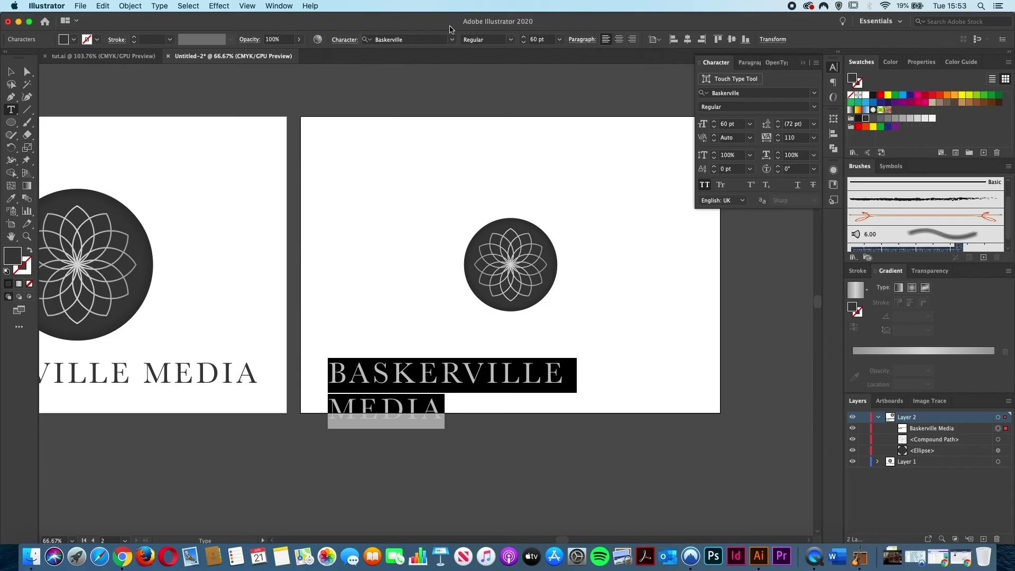
pyautogui.click(278, 7)
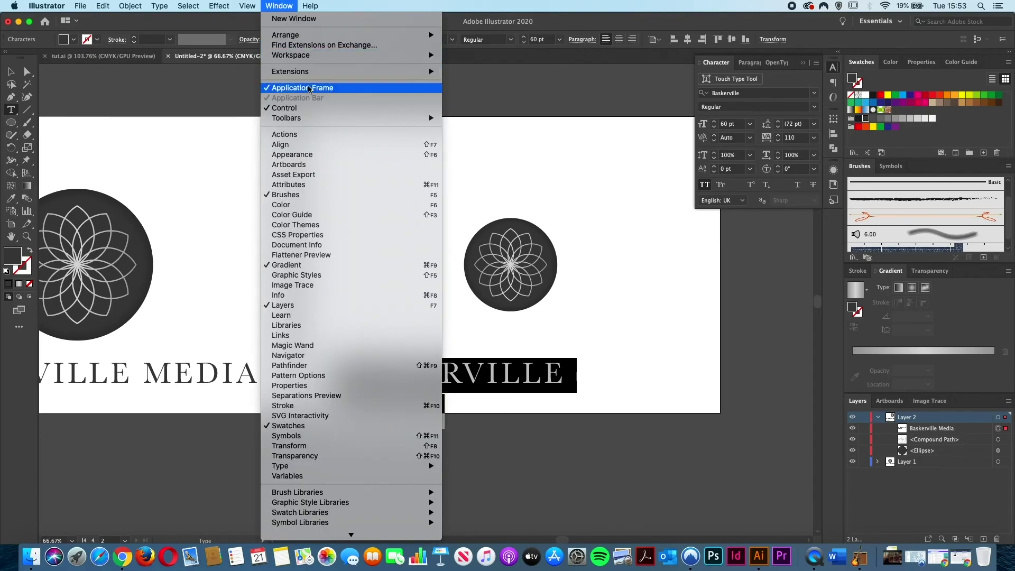
pyautogui.moveTo(321, 465)
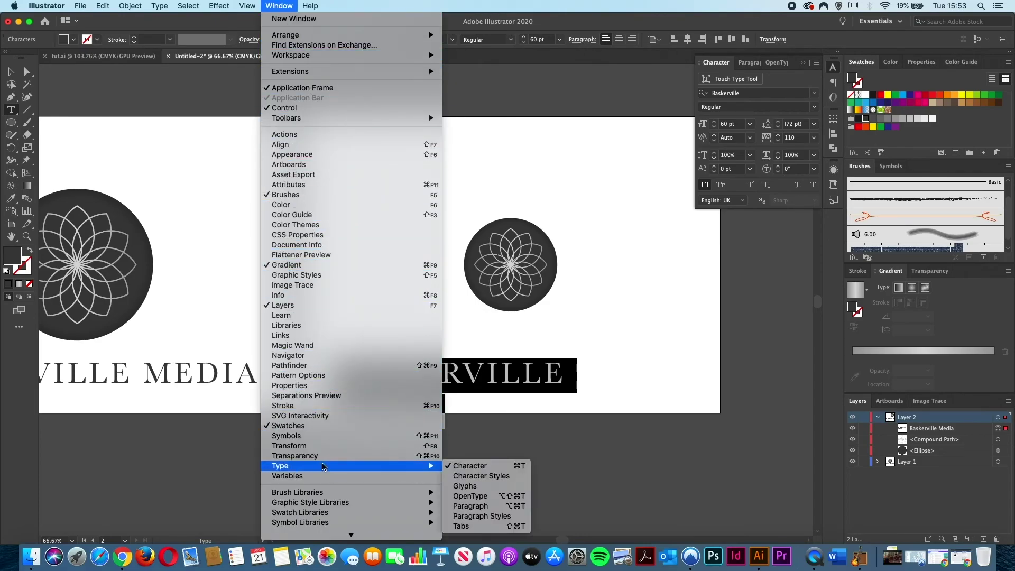
pyautogui.click(486, 507)
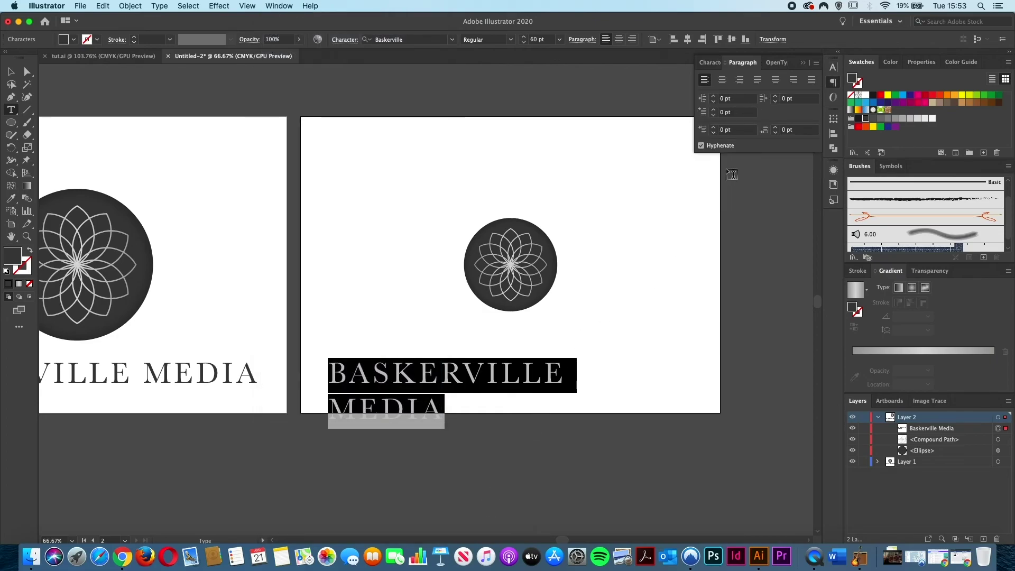
pyautogui.click(722, 81)
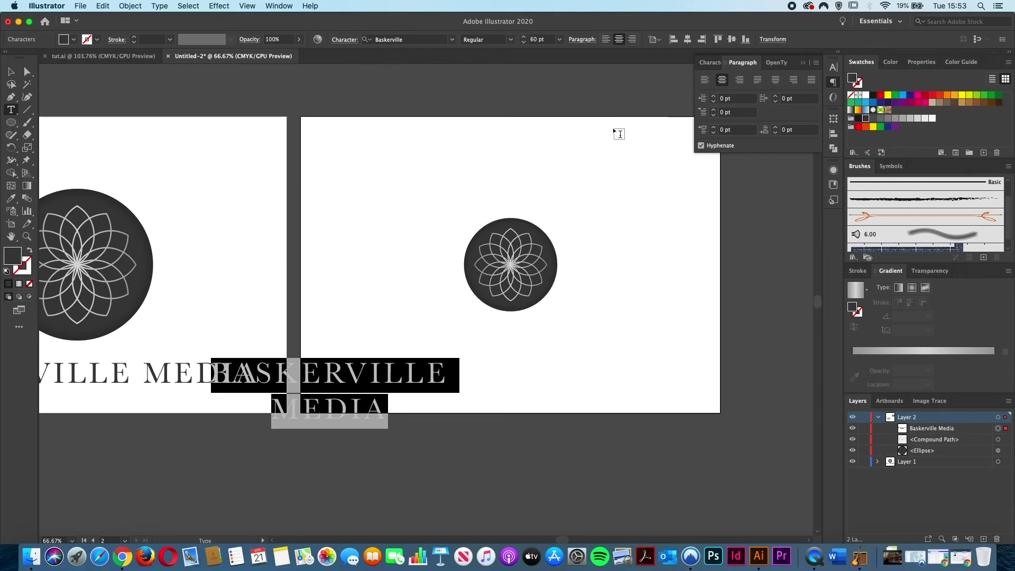
# Step: Centre the two-line text, flower and circle horizontally on the second artboard
pyautogui.press('super')
pyautogui.moveTo(616, 182); pyautogui.dragTo(342, 465)
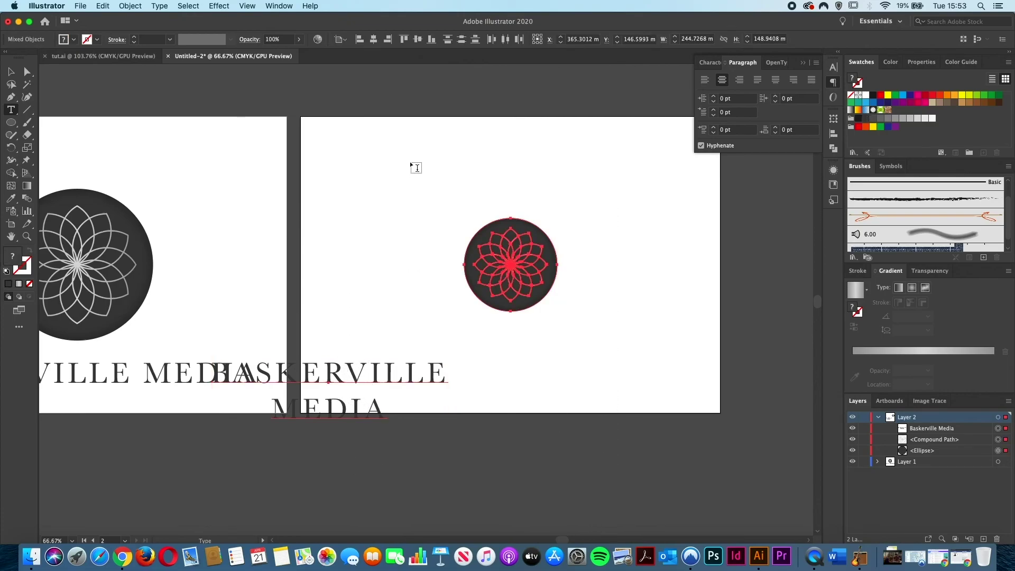
pyautogui.click(373, 44)
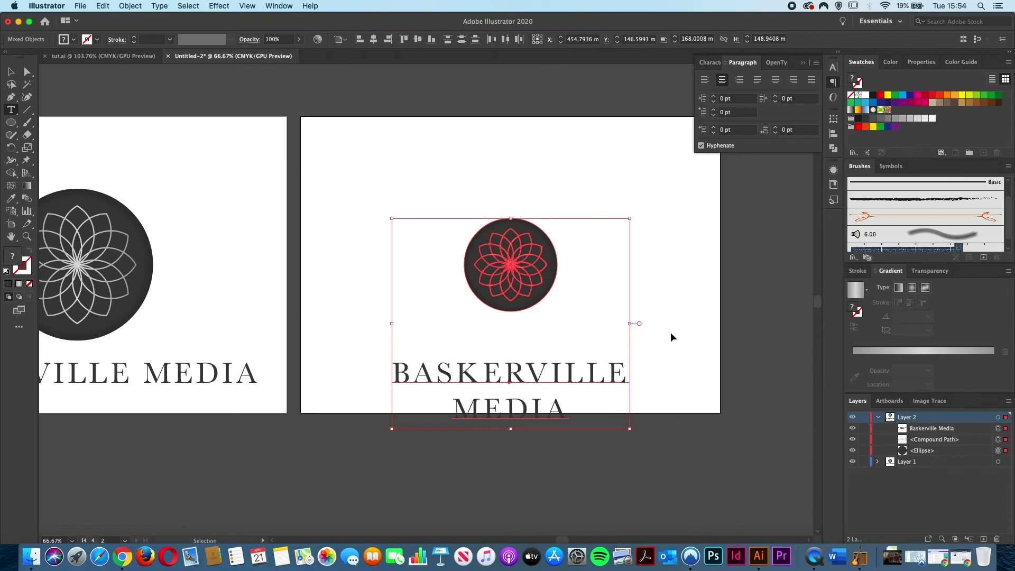
# Step: Move the two-line text straight up until it sits just below the small circle, and leave nothing selected
pyautogui.moveTo(669, 334); pyautogui.dragTo(495, 445)
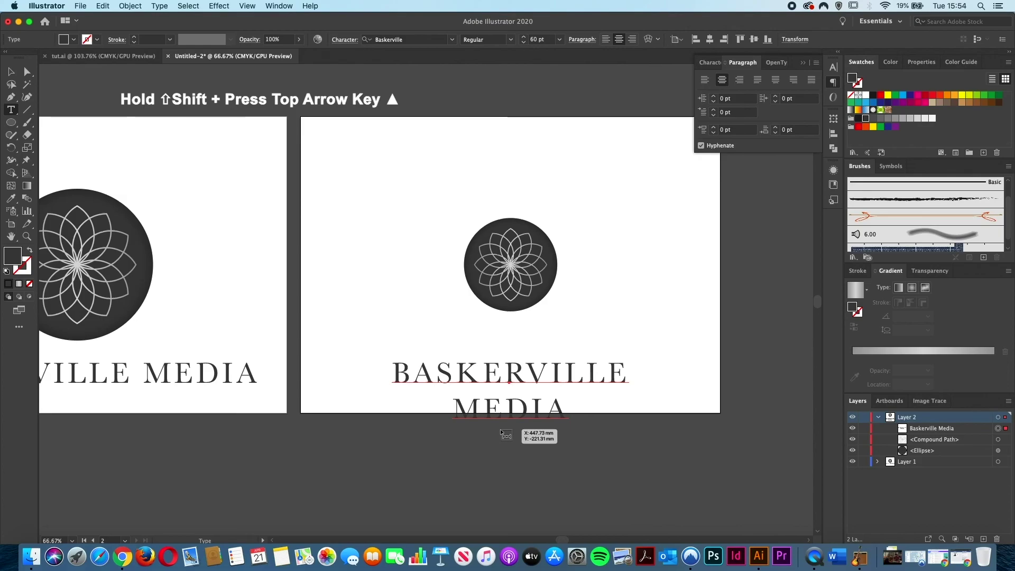
pyautogui.hotkey('shift', 'Up')
pyautogui.hotkey('shift', 'Up')
pyautogui.hotkey('shift', 'Up')
pyautogui.hotkey('shift', 'Up')
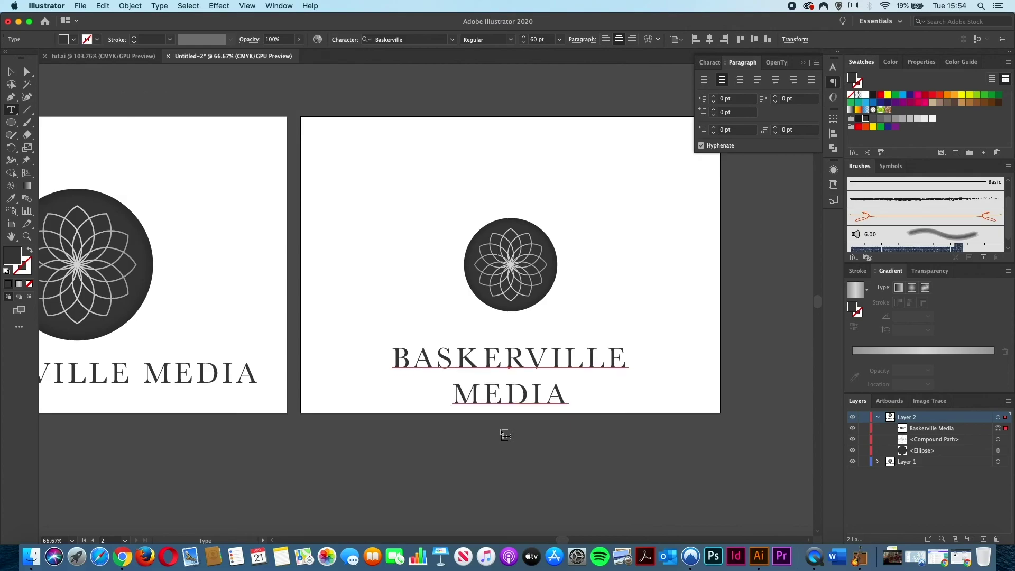
pyautogui.hotkey('shift', 'Up')
pyautogui.hotkey('shift', 'Up')
pyautogui.hotkey('shift', 'Up')
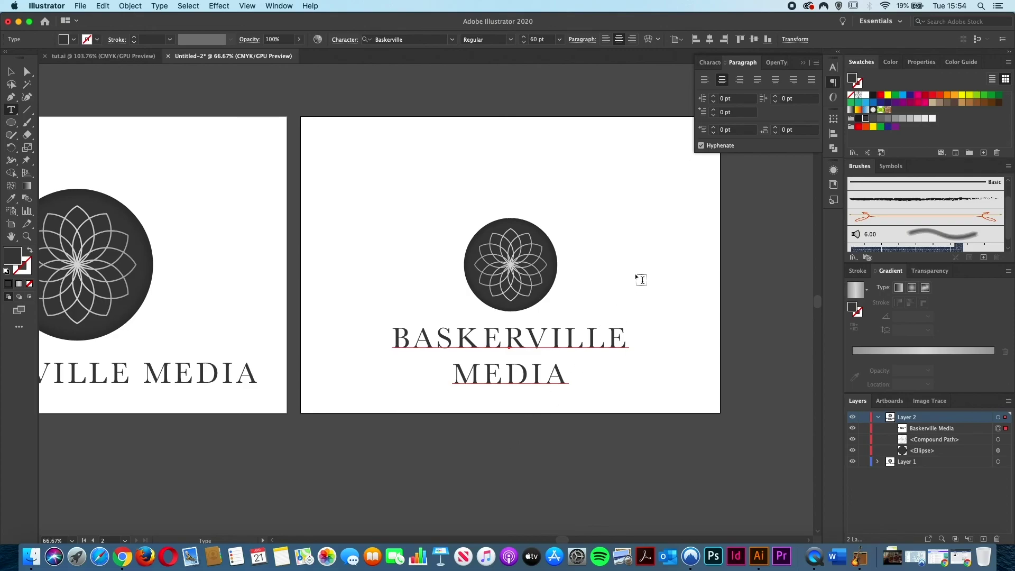
pyautogui.press('super+shift+a')
pyautogui.hscroll(-5, 645, 272)
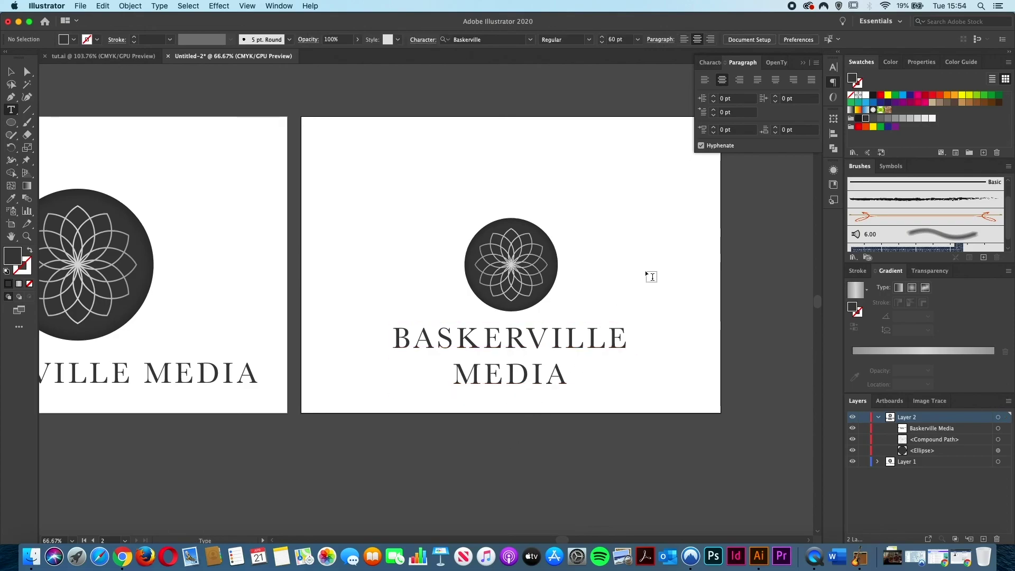
pyautogui.hscroll(-3, 645, 273)
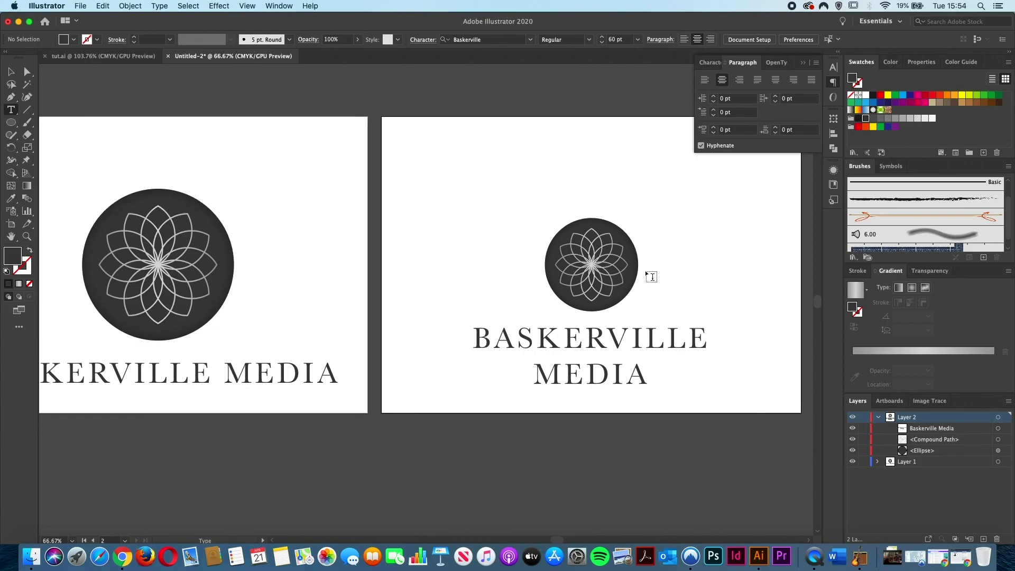
pyautogui.hscroll(-2, 646, 273)
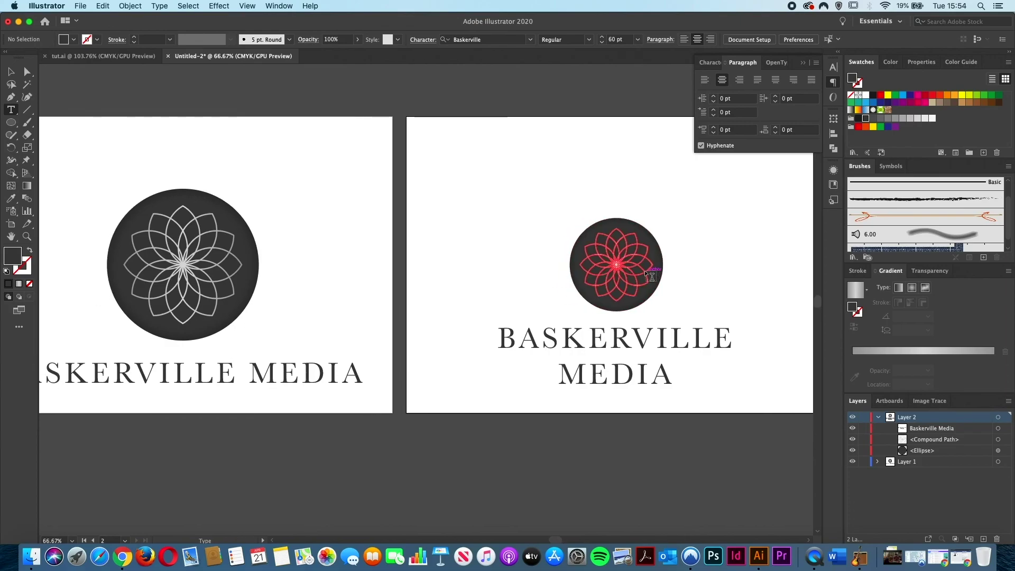